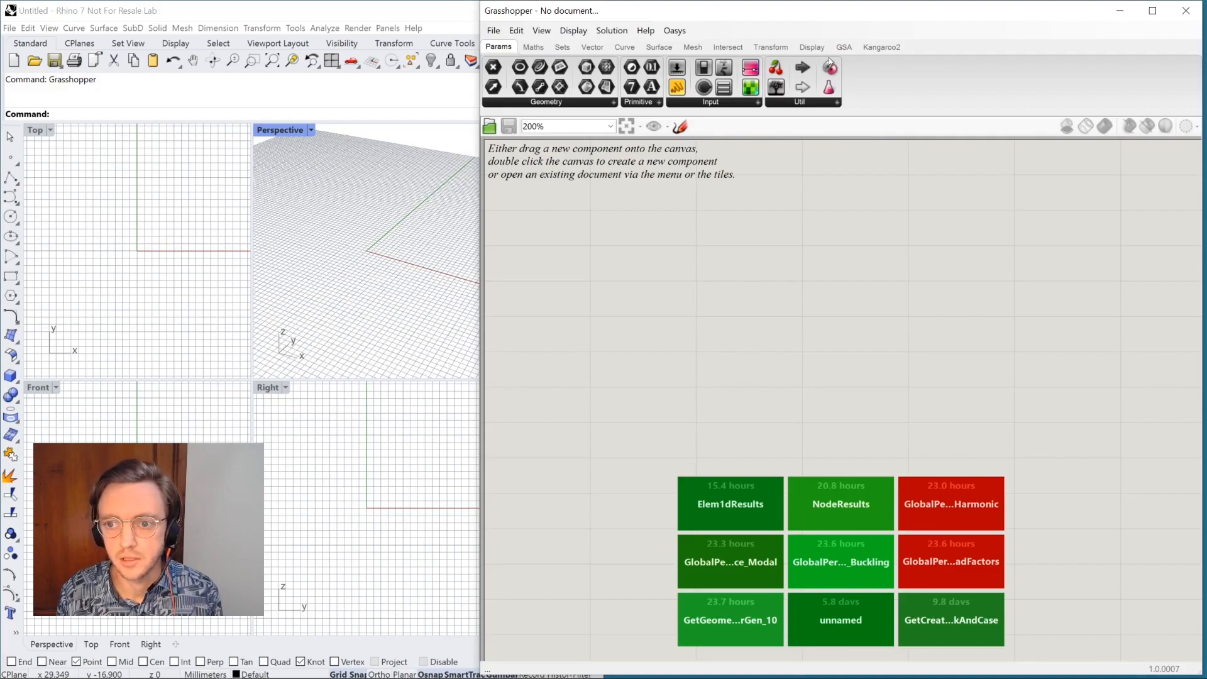
Step: Examine the GSA plugin's components for model, properties, geometry, loads, analysis, results and parameters
left_click(844, 47)
mouse_move(846, 49)
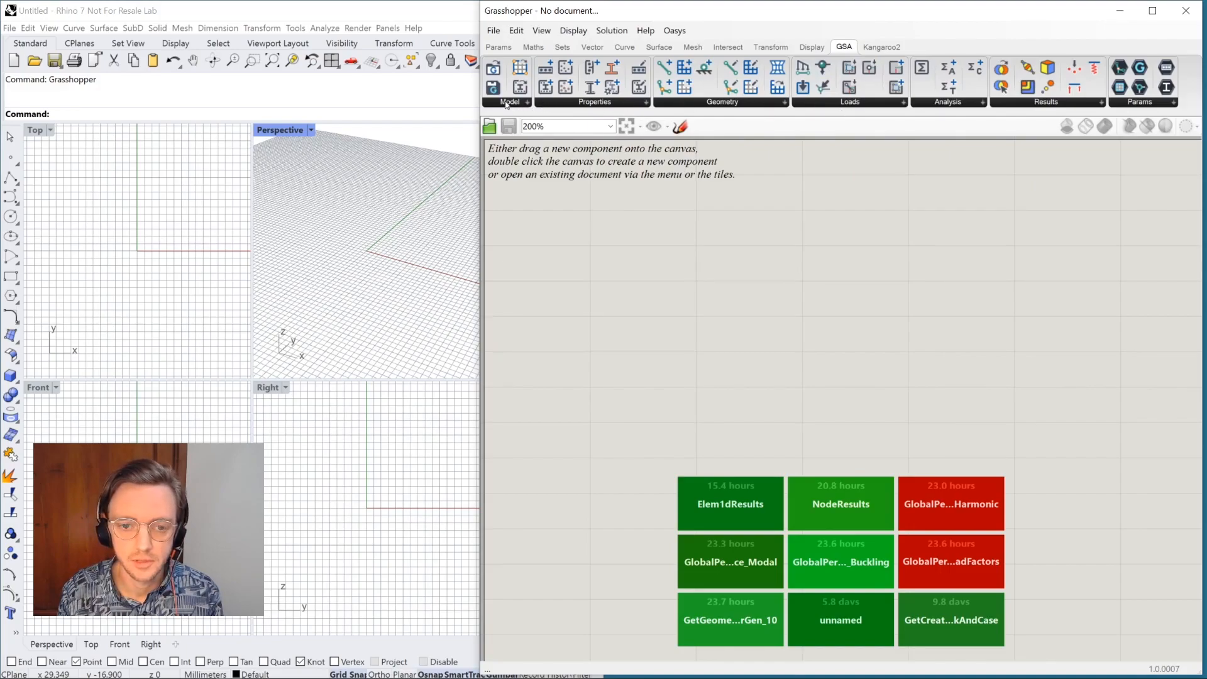
left_click(510, 103)
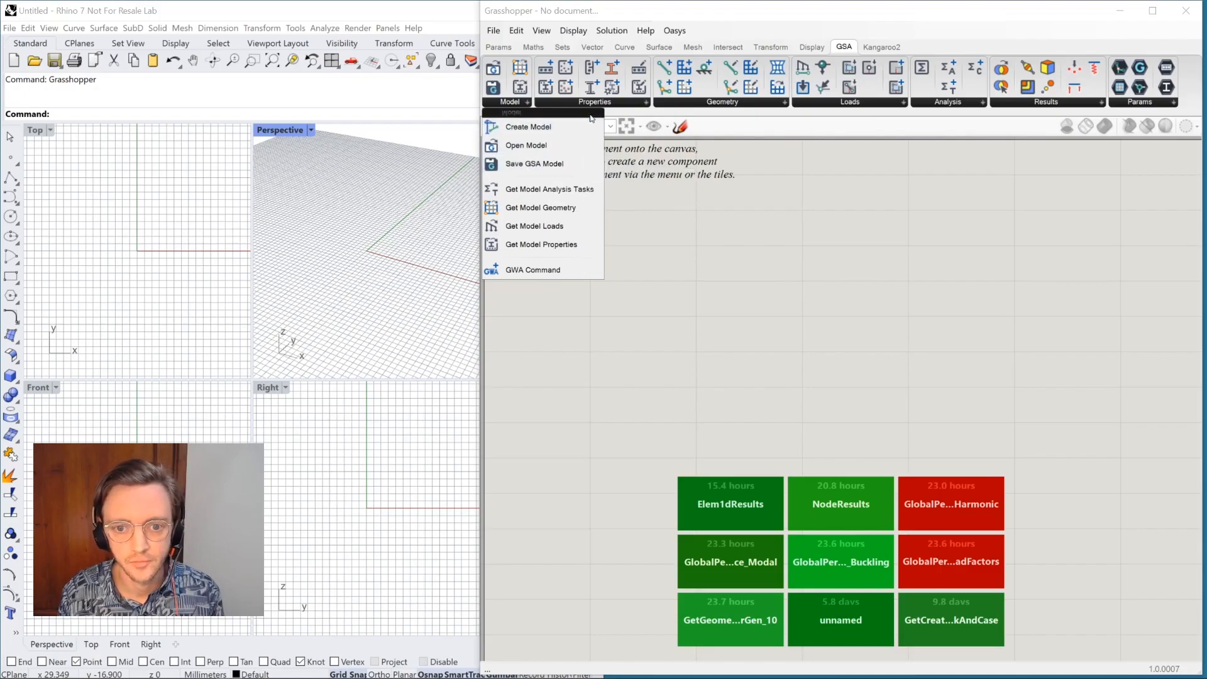
left_click(576, 102)
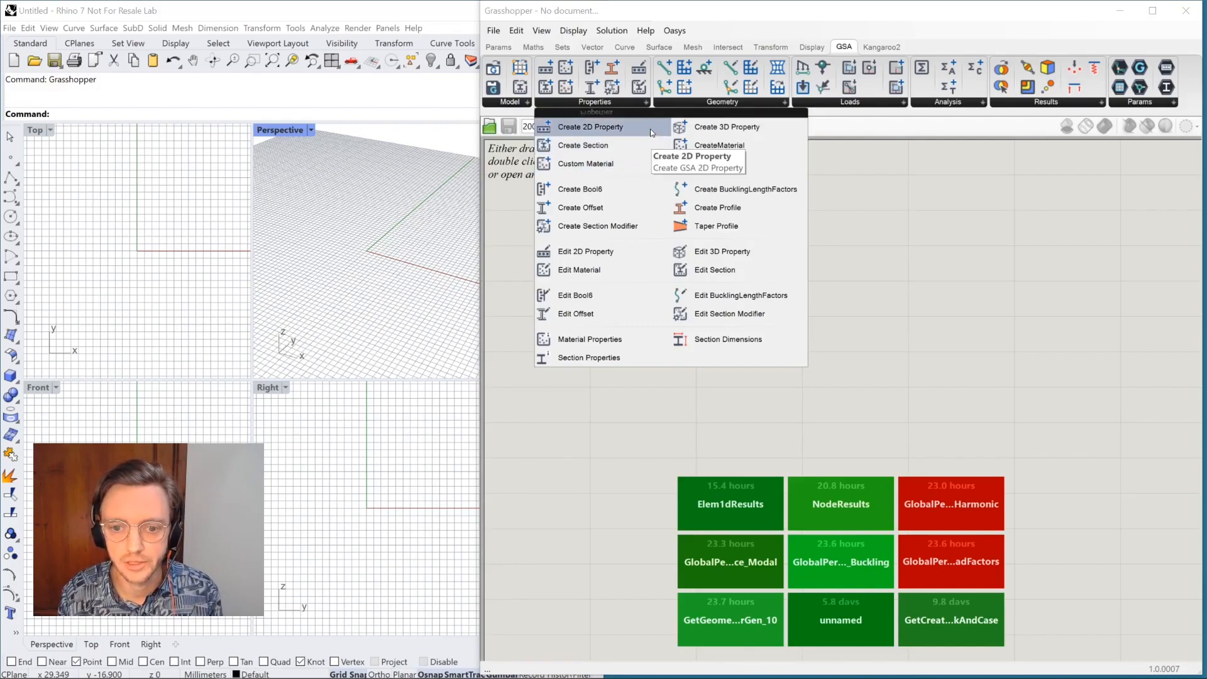
mouse_move(684, 107)
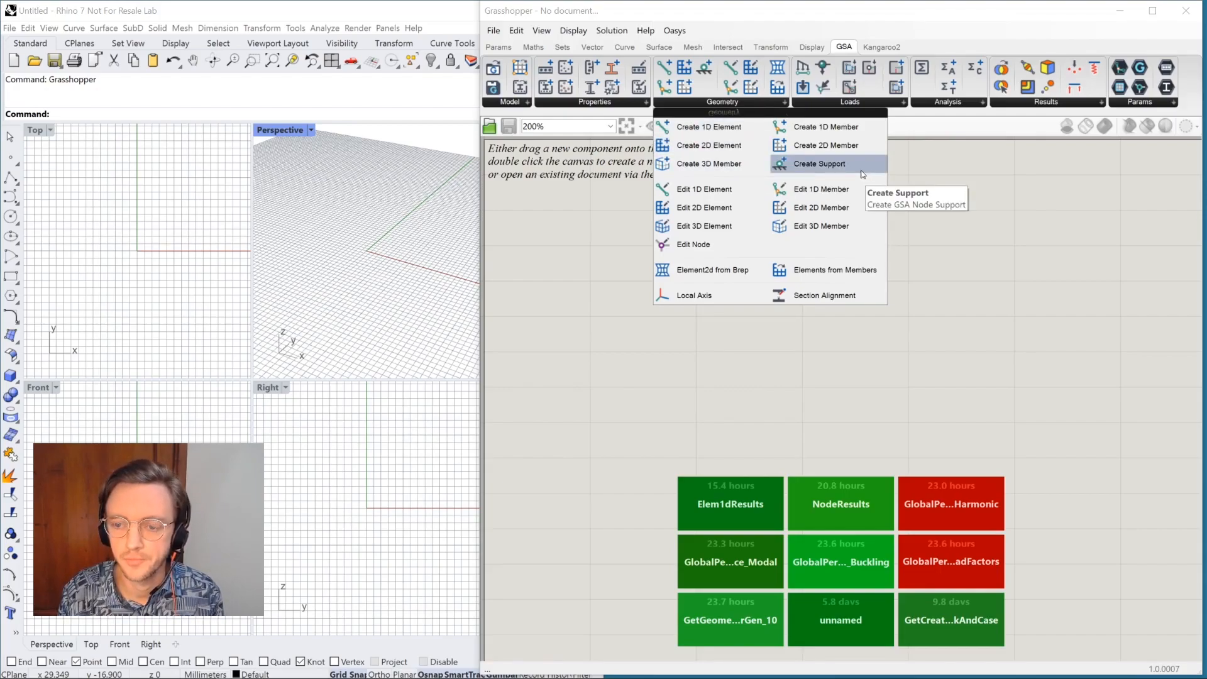
left_click(819, 99)
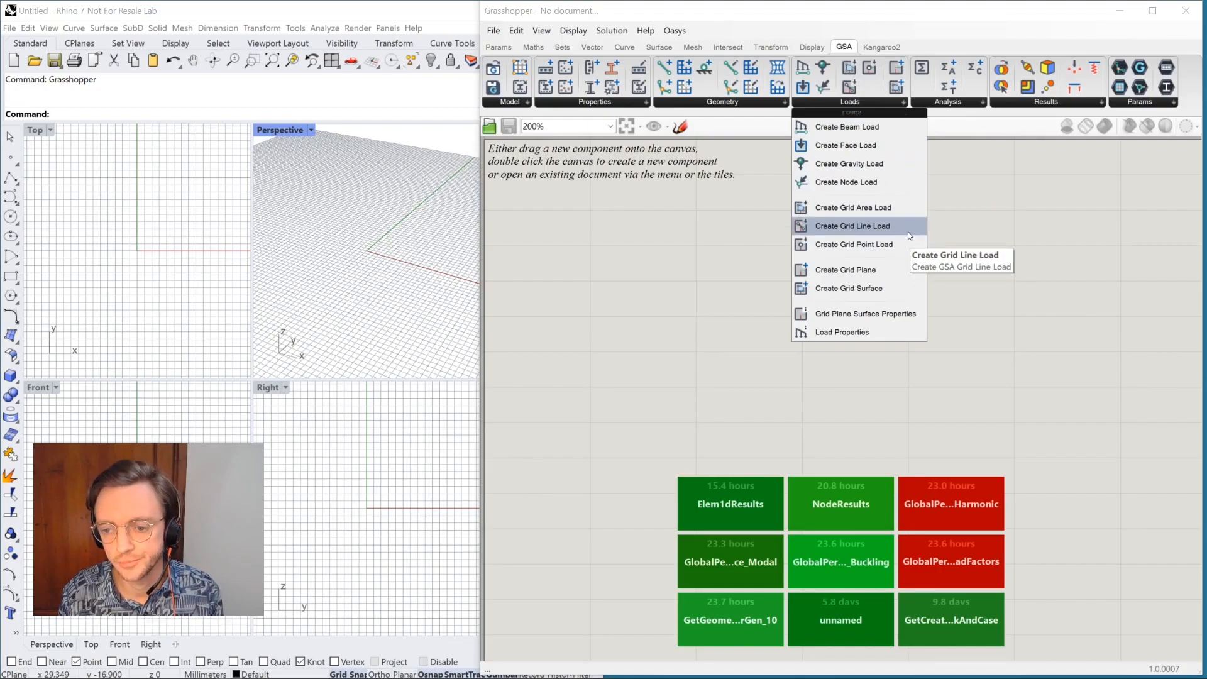
left_click(949, 105)
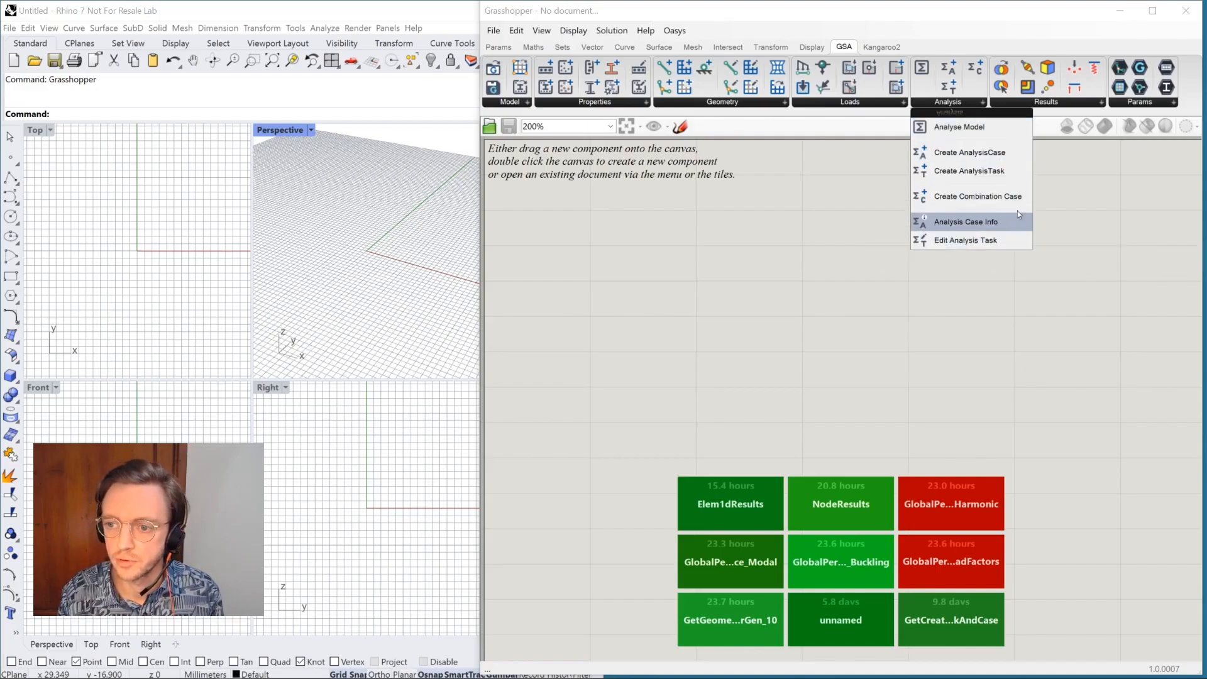
left_click(1037, 103)
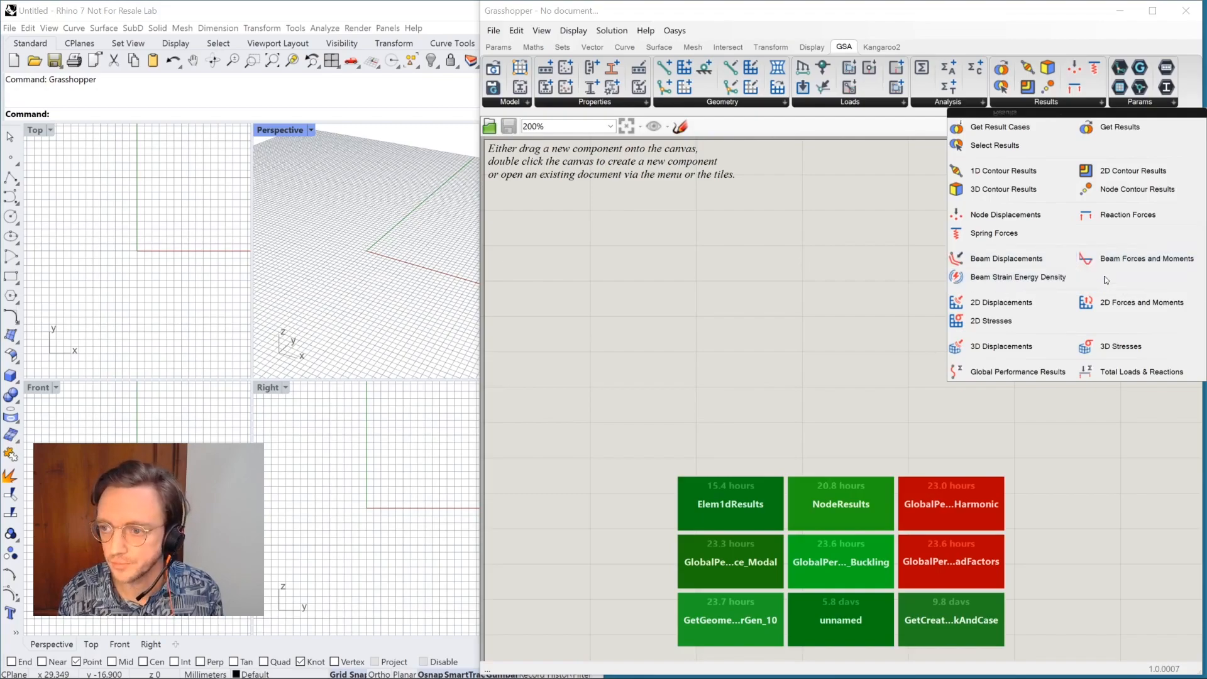
left_click(1135, 103)
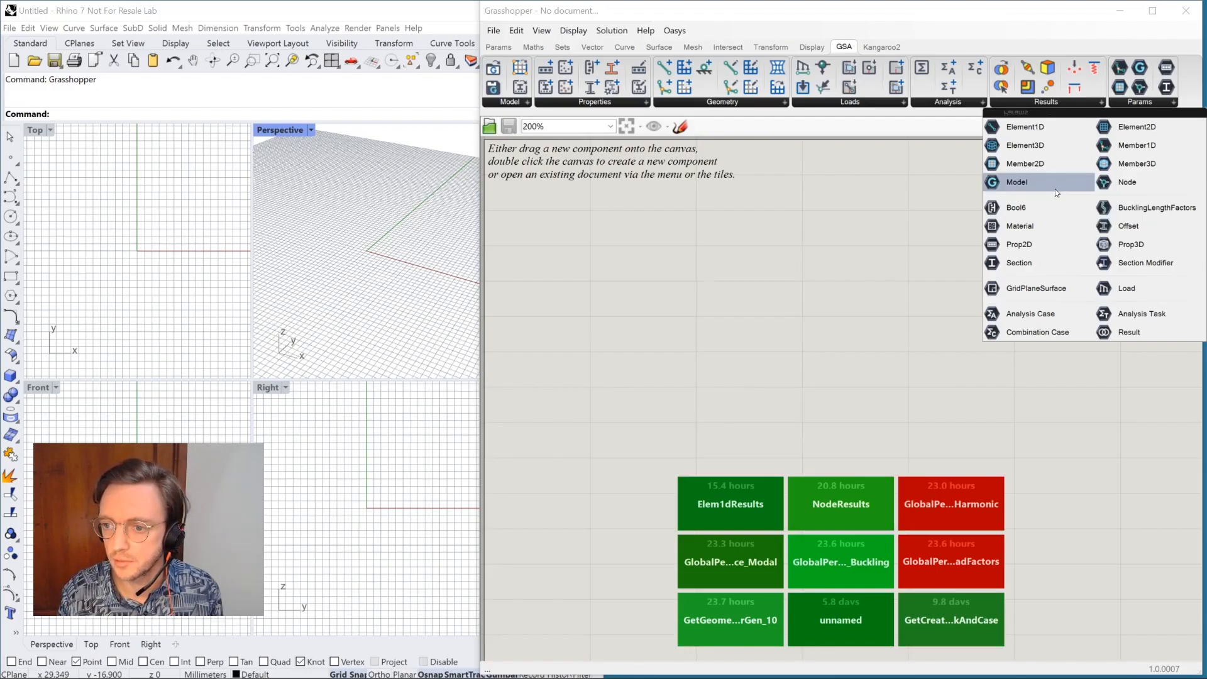
left_click(744, 201)
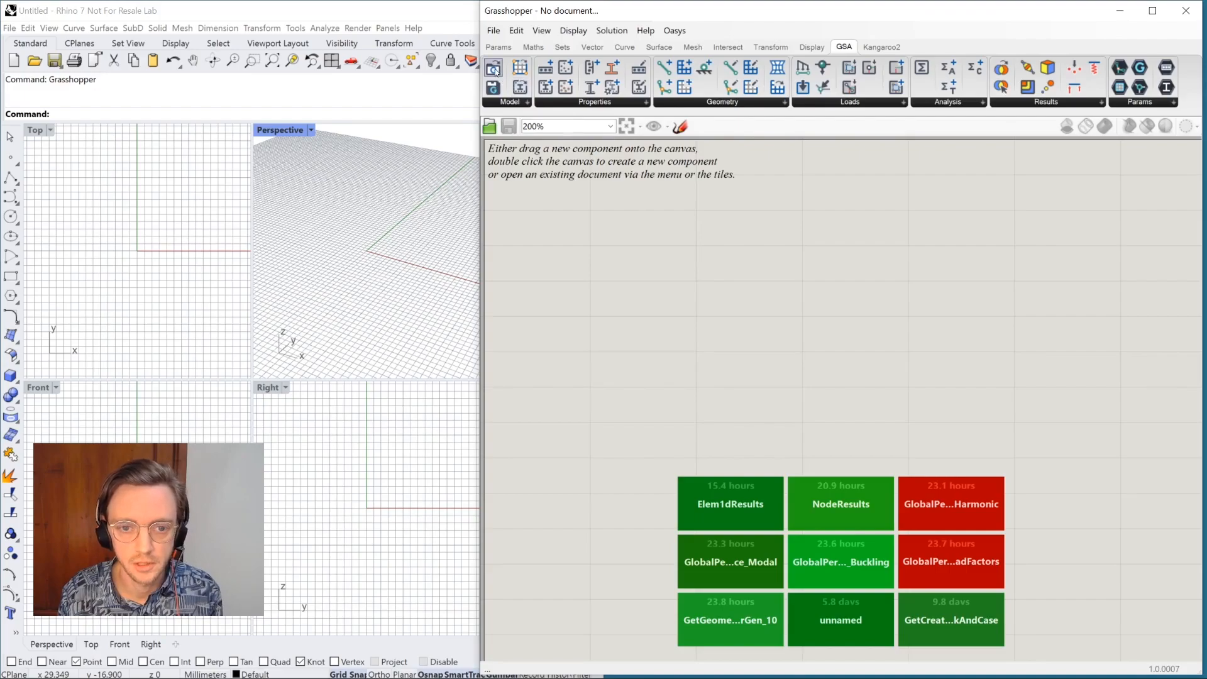
Step: Place an Open Model component from the GSA plugin on the empty canvas
left_click_drag(496, 71, 684, 219)
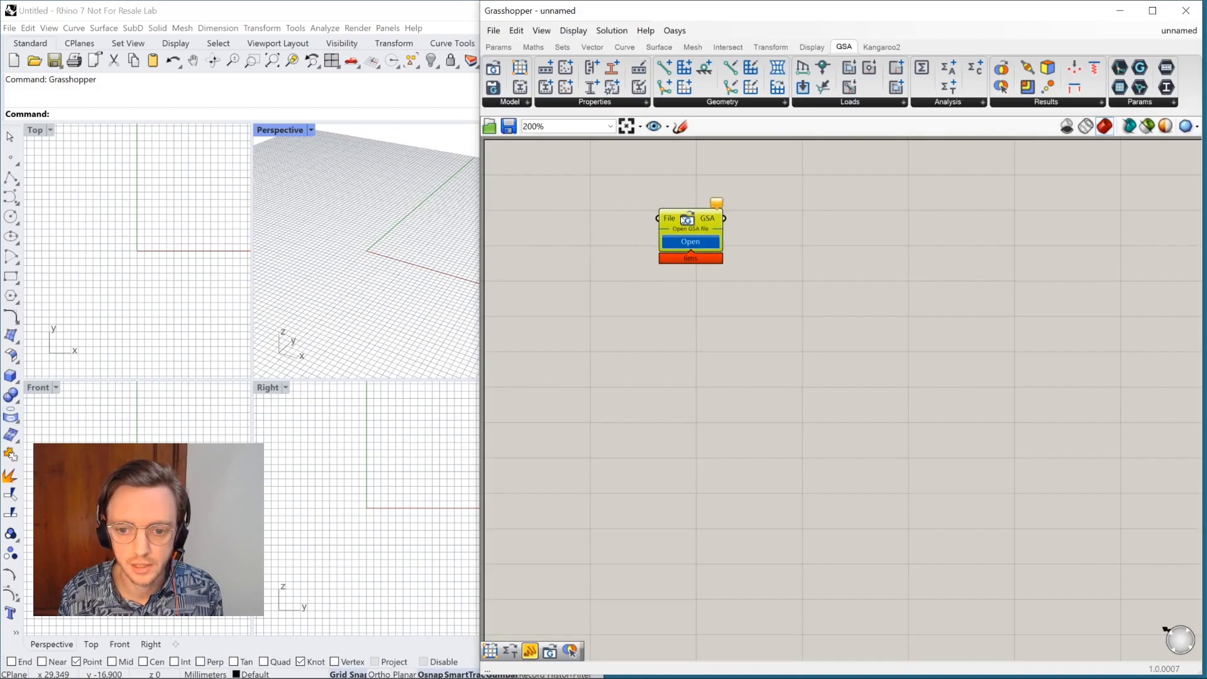
mouse_move(670, 220)
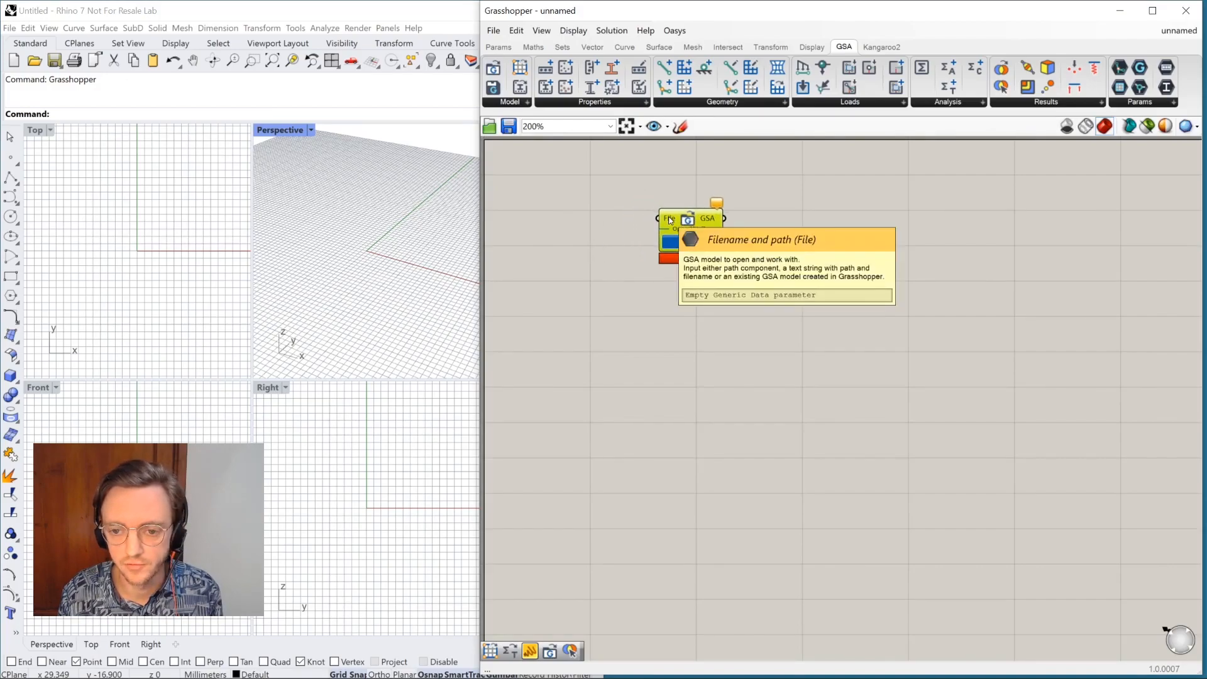
mouse_move(710, 223)
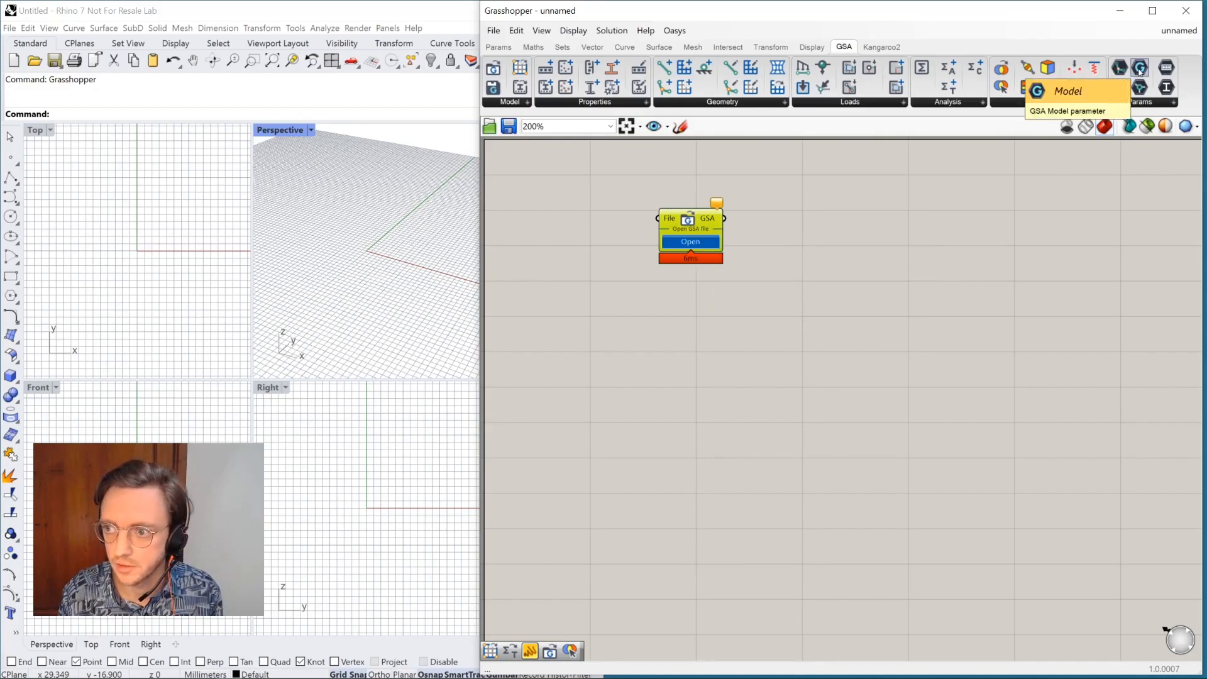
Step: Add a GSA Model parameter and connect the Open Model component's GSA output to it
left_click(1139, 102)
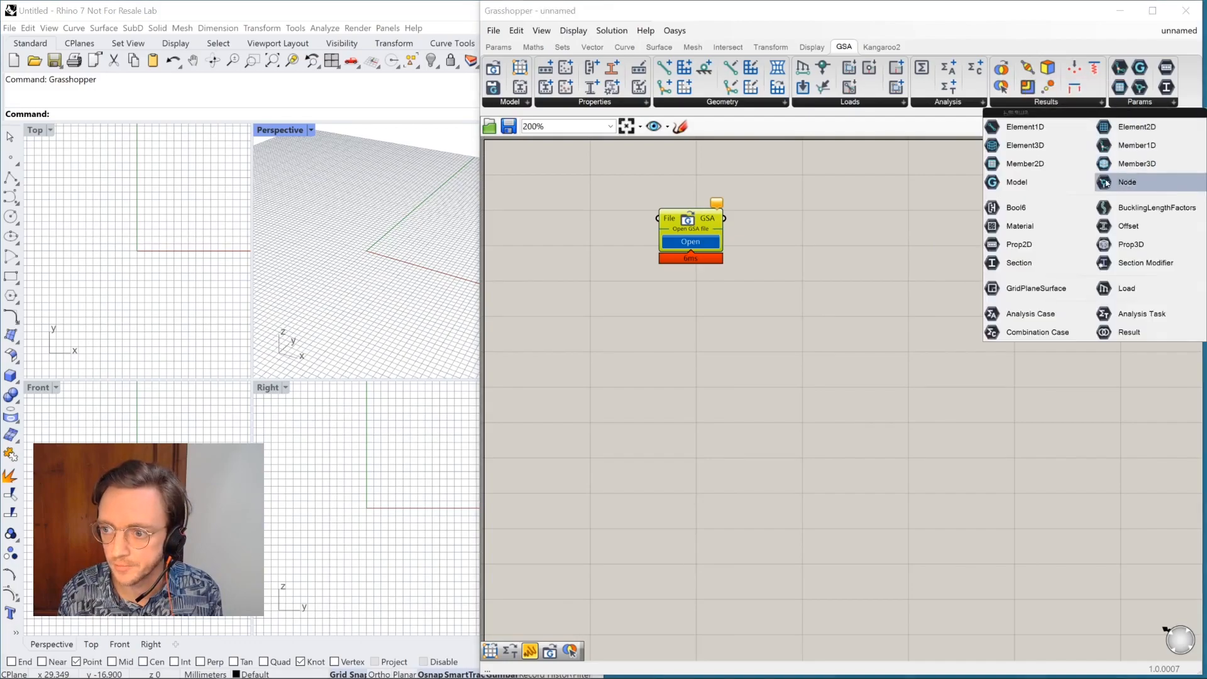
left_click_drag(1017, 187, 801, 208)
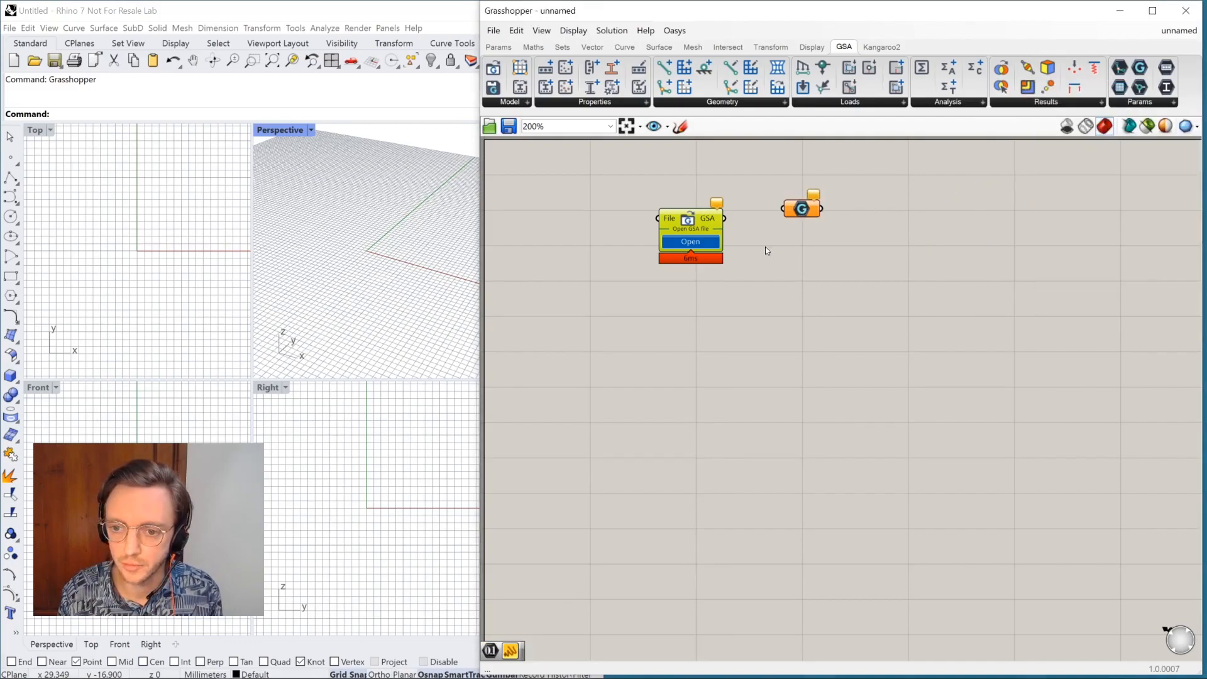
left_click_drag(725, 218, 784, 208)
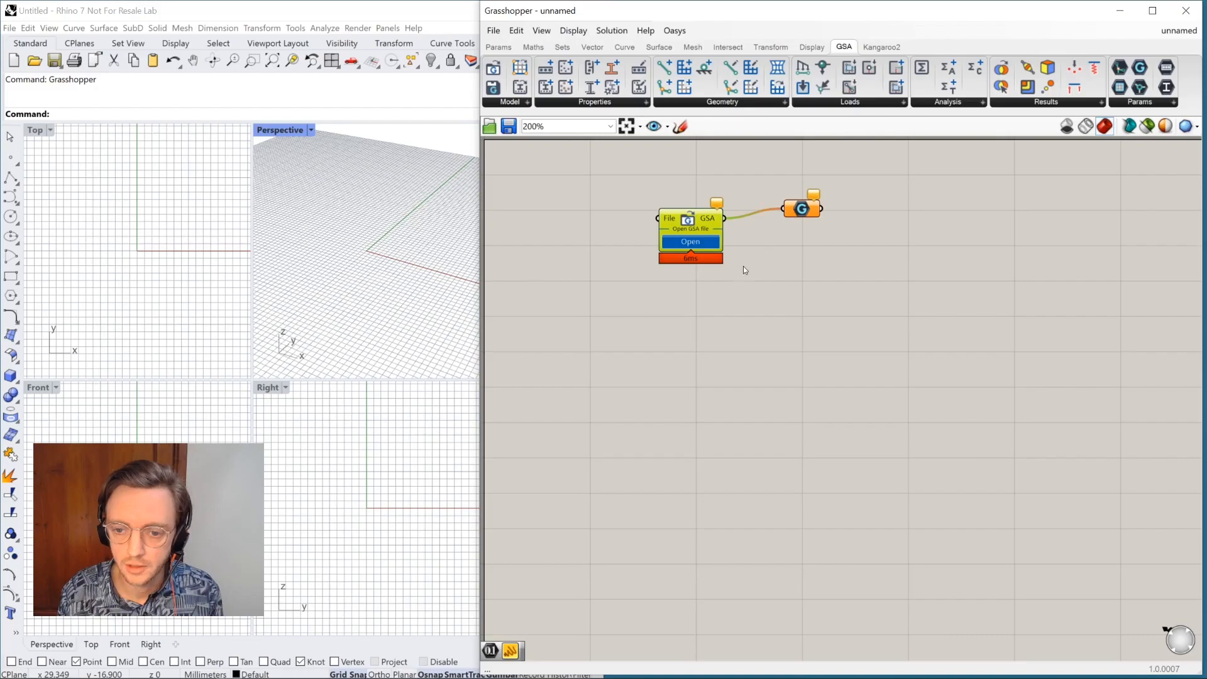
Step: Load the file TrGen_10.gwb from the Downloads folder into the Open Model component
scroll(656, 249, "up", 1)
scroll(656, 249, "up", 2)
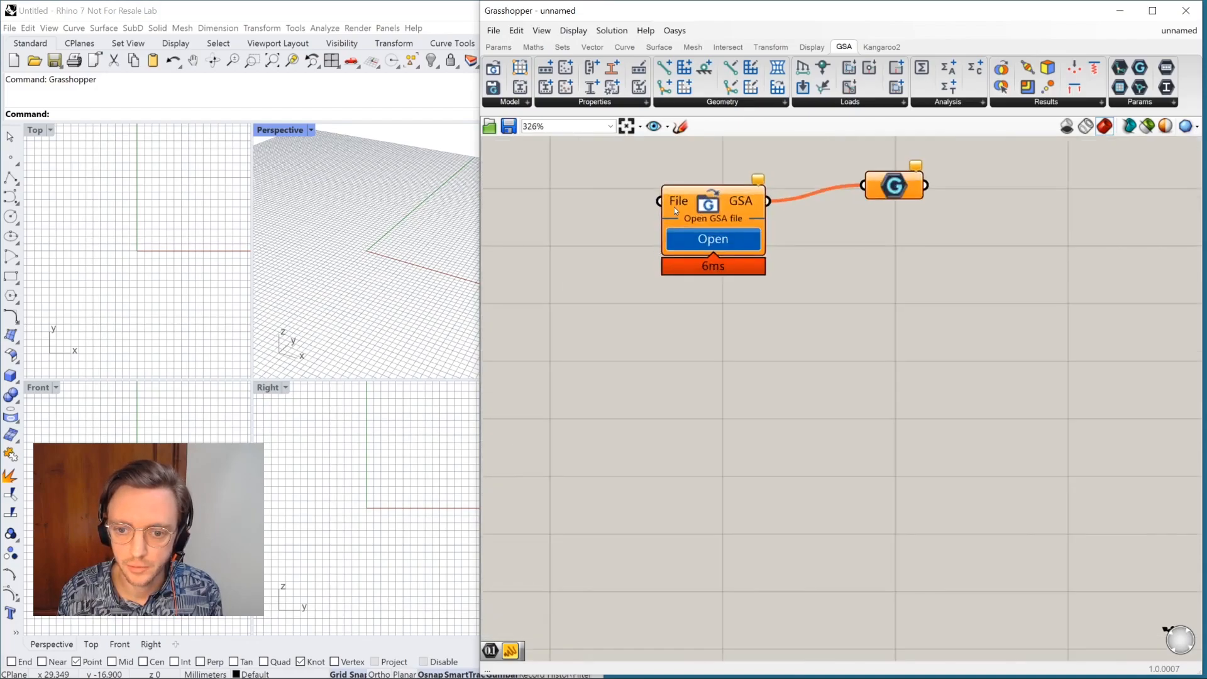
left_click(716, 246)
mouse_move(703, 155)
left_mouse_down()
mouse_move(696, 146)
mouse_move(683, 158)
left_mouse_up()
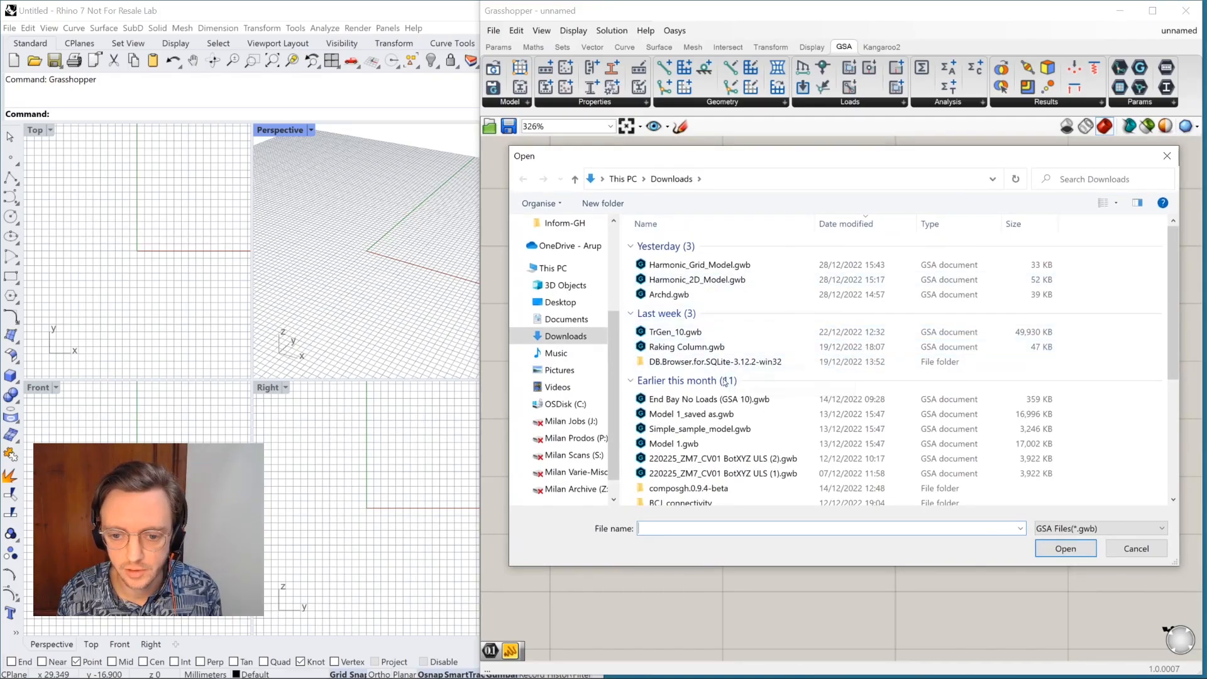
left_click(684, 333)
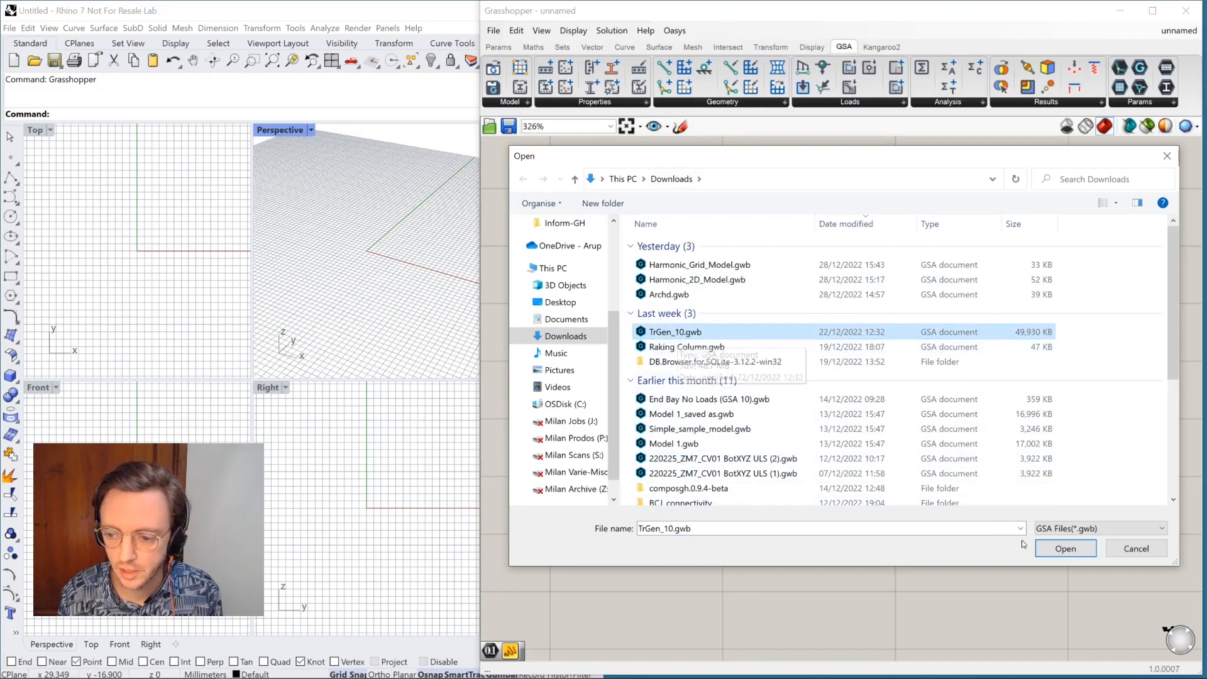
left_click(1057, 551)
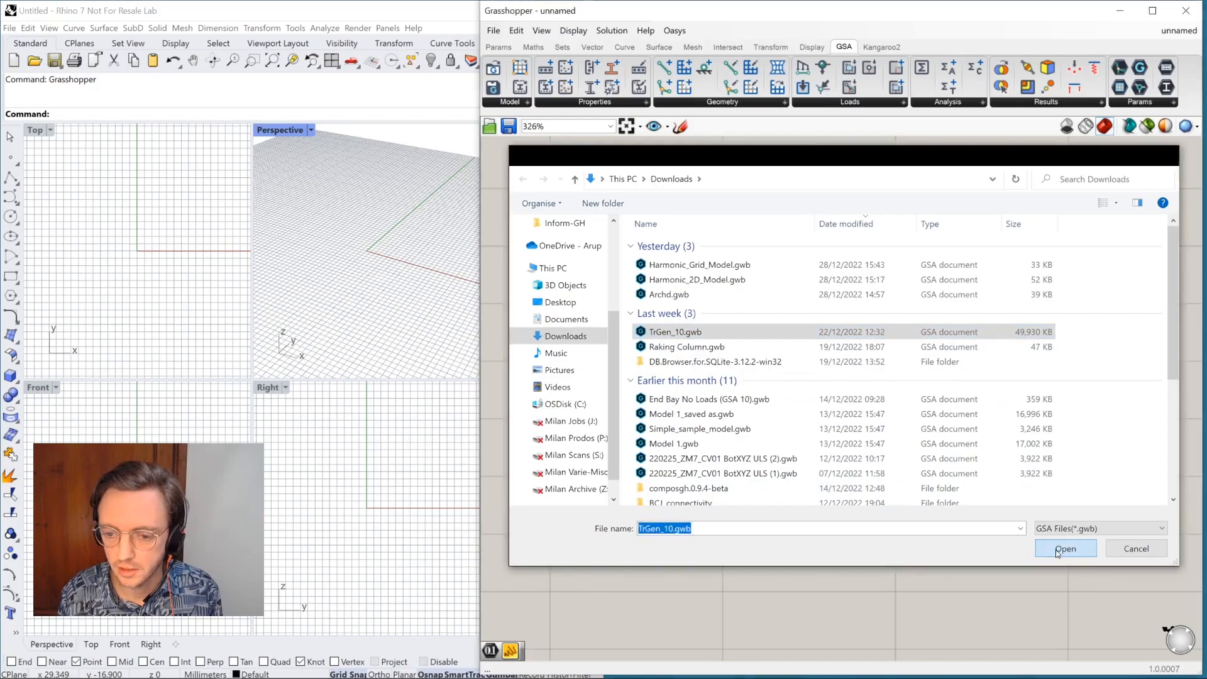
right_click_drag(609, 323, 717, 369)
scroll(711, 285, "down", 2)
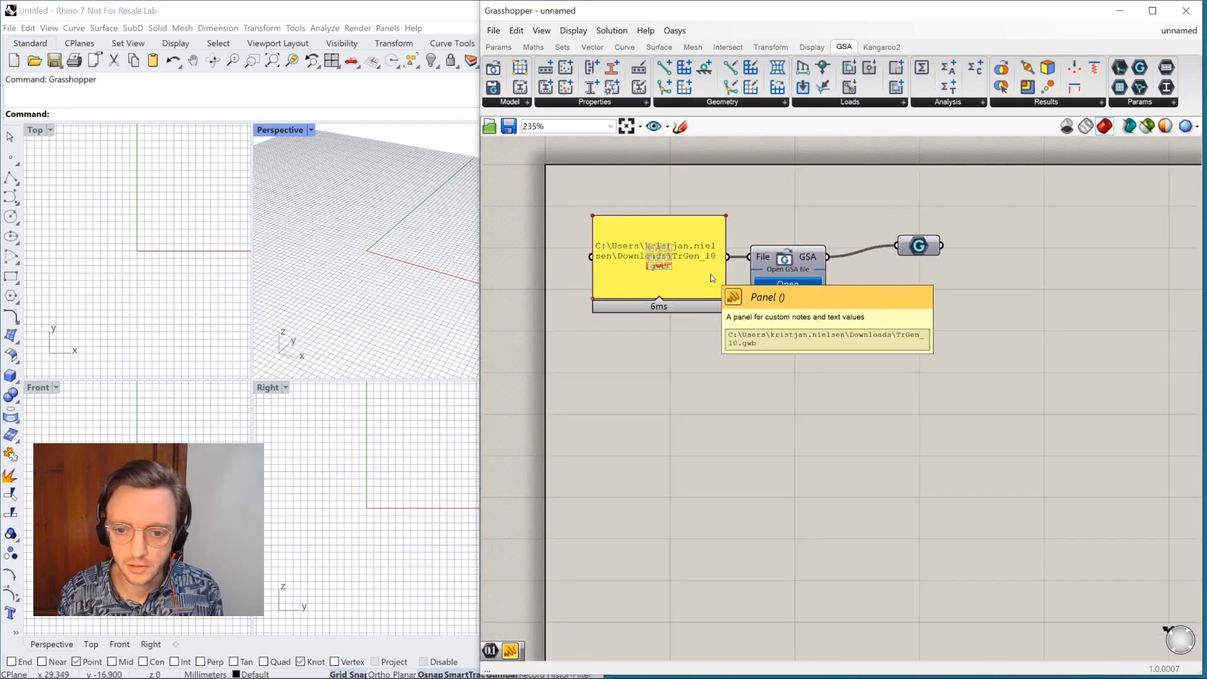
left_click(660, 265)
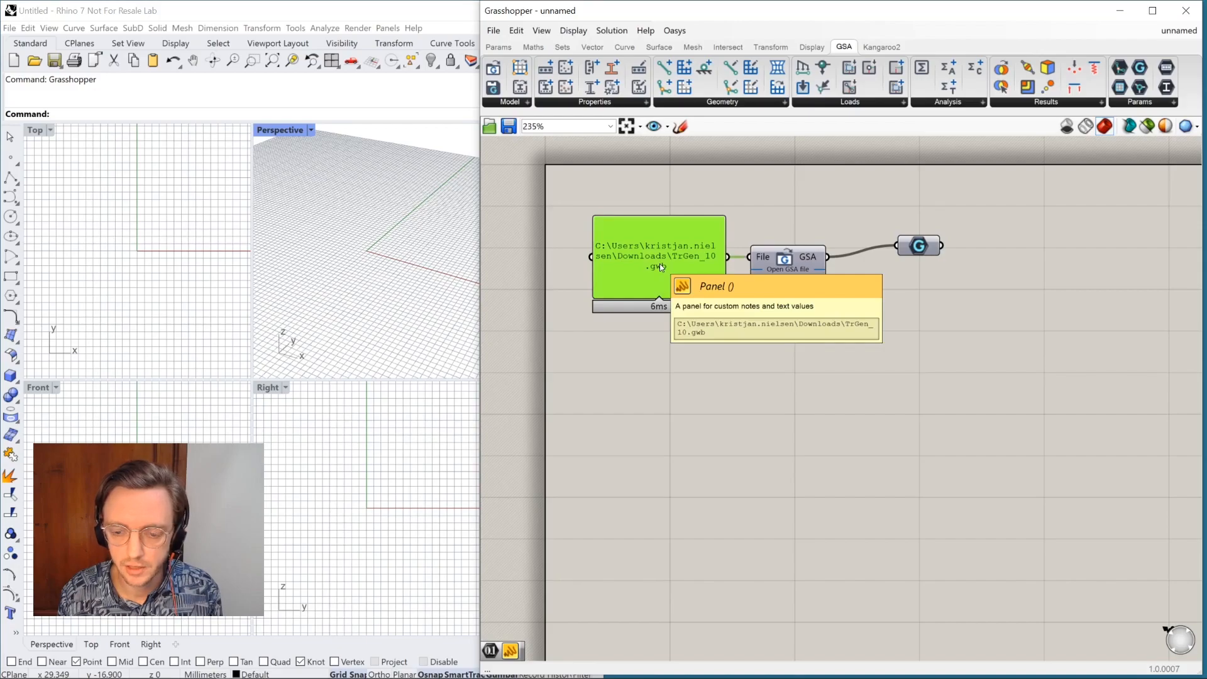
left_click(775, 353)
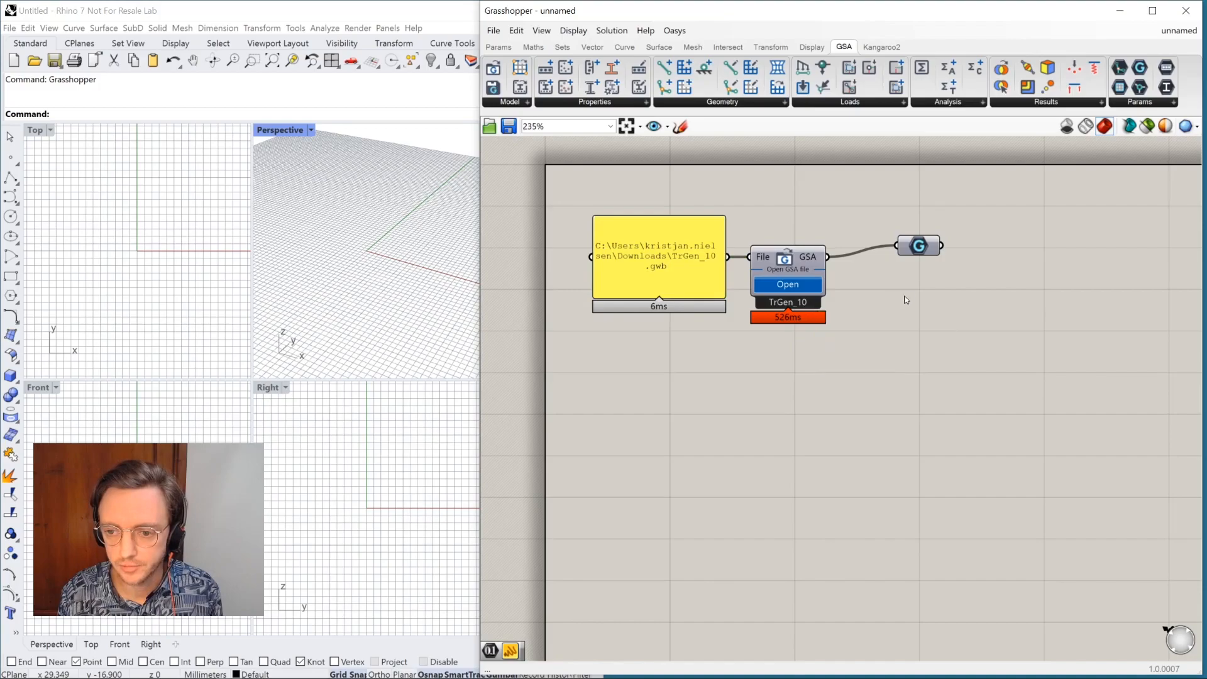
Step: Delete the GSA Model parameter connected to the Open Model component's output
left_click_drag(919, 246, 930, 242)
left_click(916, 271)
left_click(925, 271)
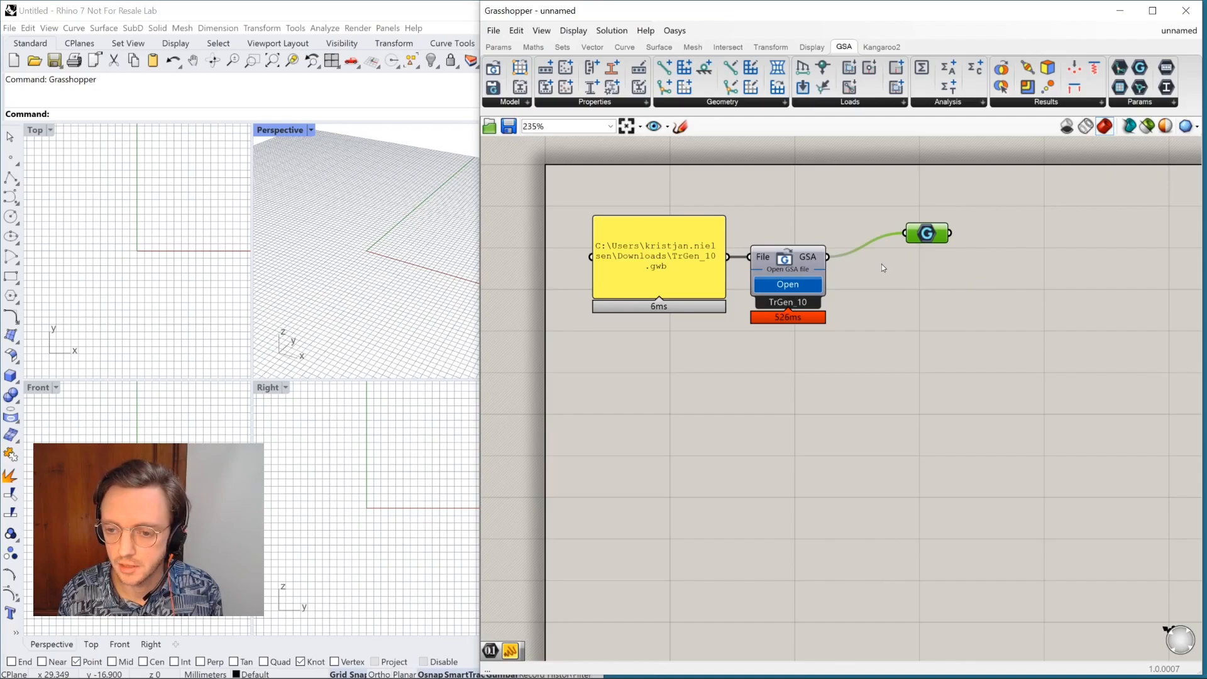
left_click_drag(881, 264, 975, 210)
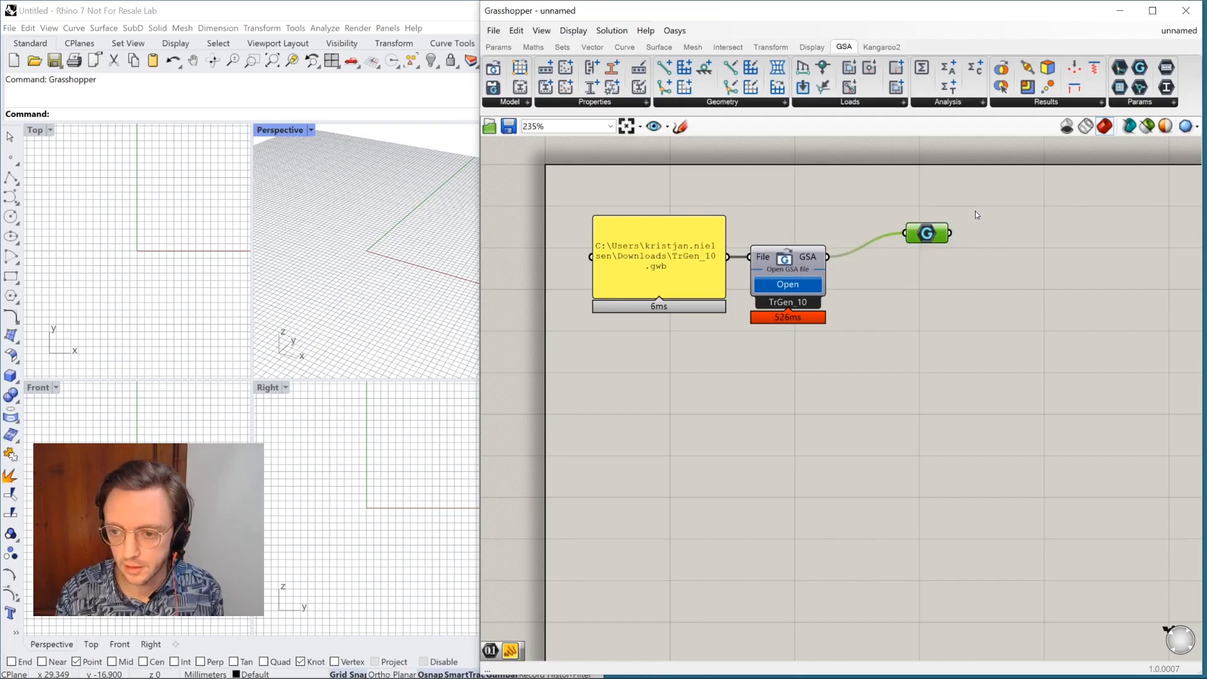
key("Delete")
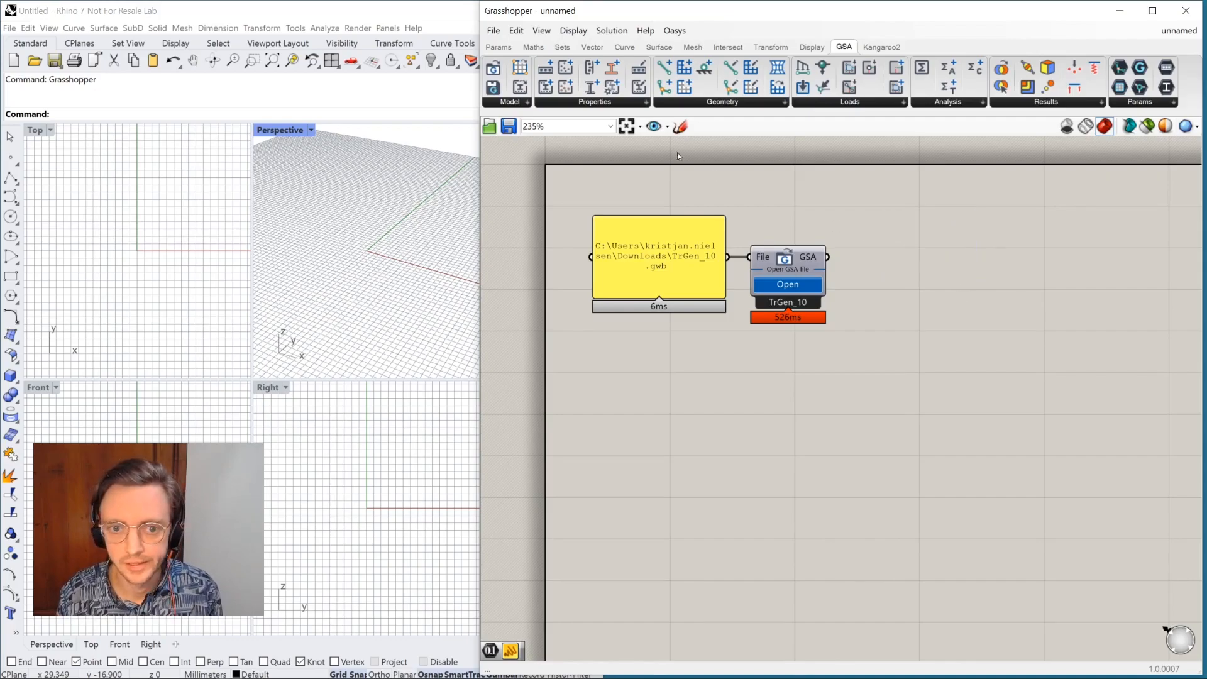
Step: Add a Get Model Geometry component and connect the Open Model component's GSA output to its GSA input
left_click(517, 104)
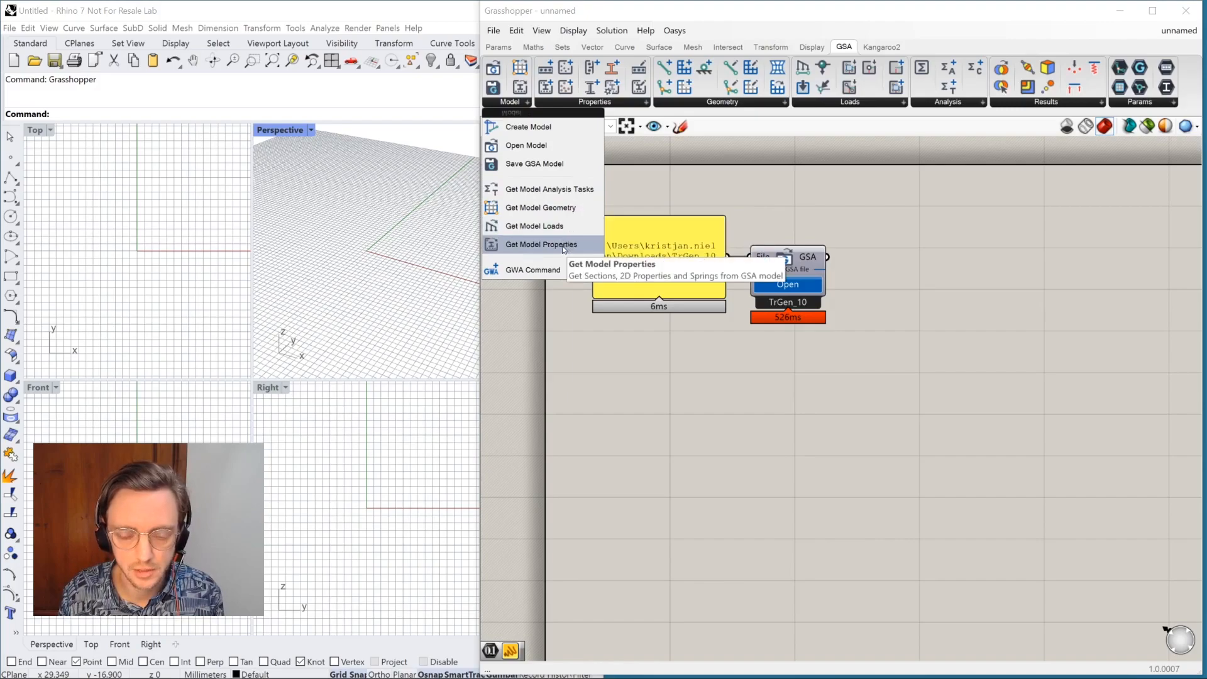
left_click(568, 208)
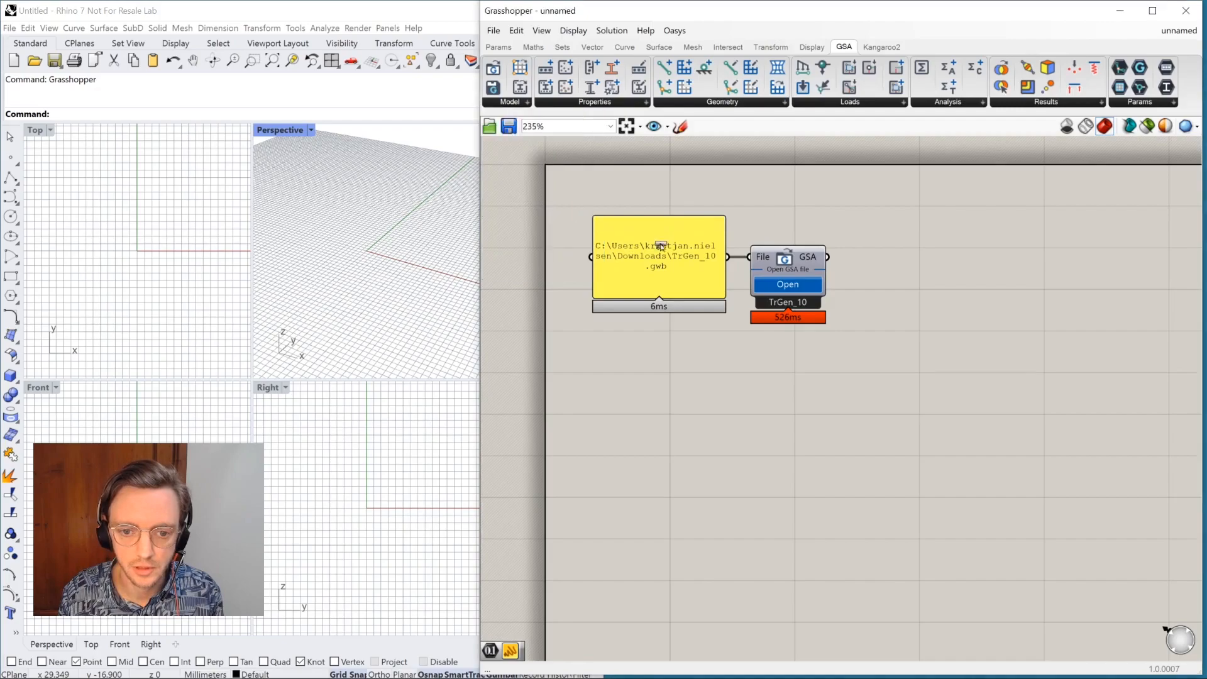
left_click(947, 295)
left_click_drag(948, 312, 948, 317)
left_click(817, 346)
mouse_move(918, 255)
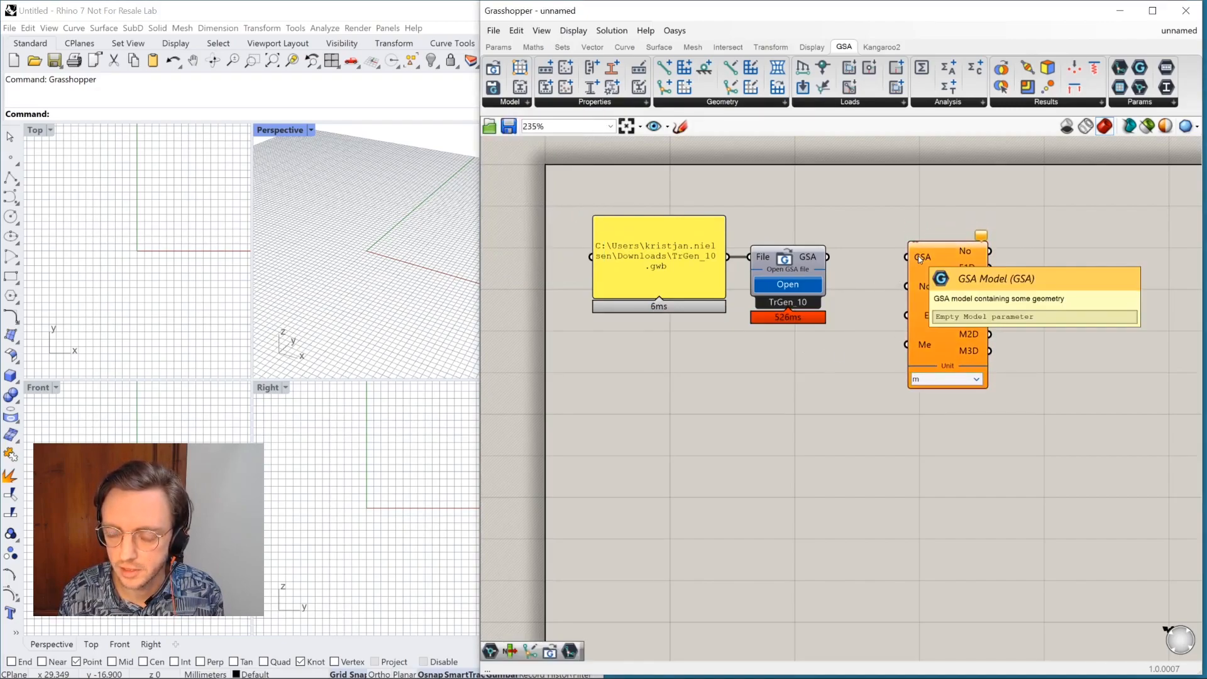
left_click_drag(827, 256, 903, 274)
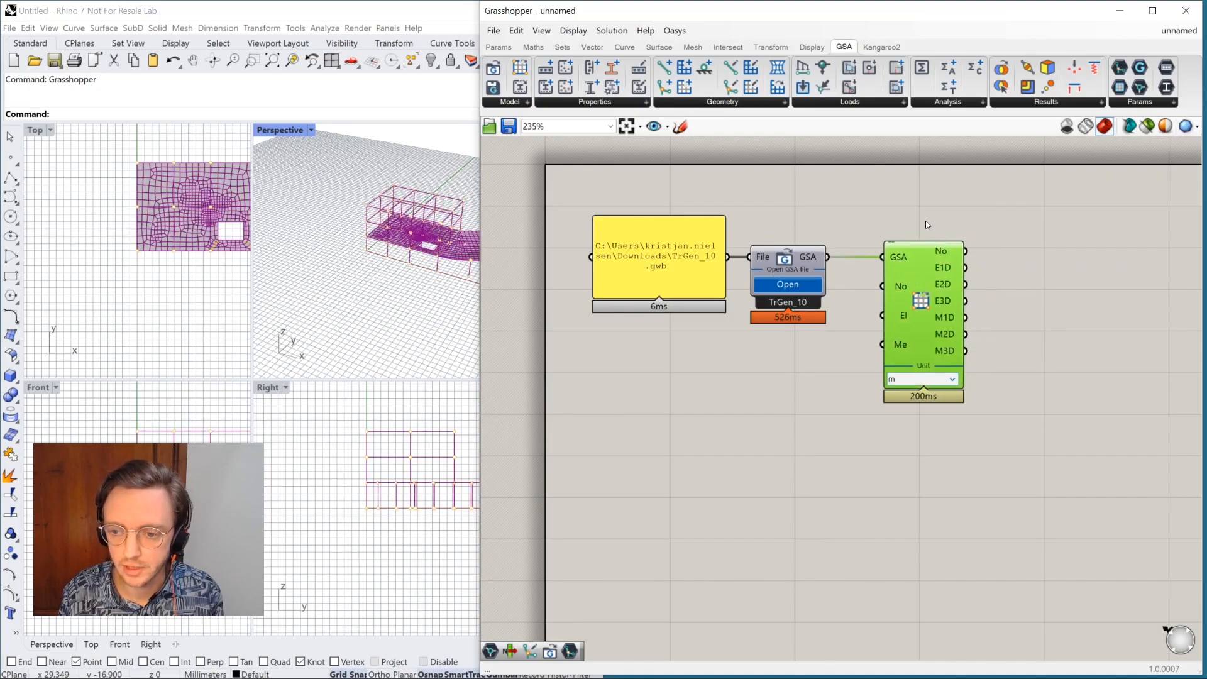
Step: Examine the imported model geometry from different angles in Rhino's Perspective viewport
right_click_drag(401, 262, 343, 346, "shift")
left_click(692, 398)
scroll(321, 277, "up", 8)
mouse_move(321, 289)
right_mouse_down()
mouse_move(355, 286)
mouse_move(362, 267)
mouse_move(361, 293)
mouse_move(360, 277)
mouse_move(338, 302)
mouse_move(340, 289)
right_mouse_up()
scroll(337, 304, "down", 2)
scroll(337, 304, "down", 3)
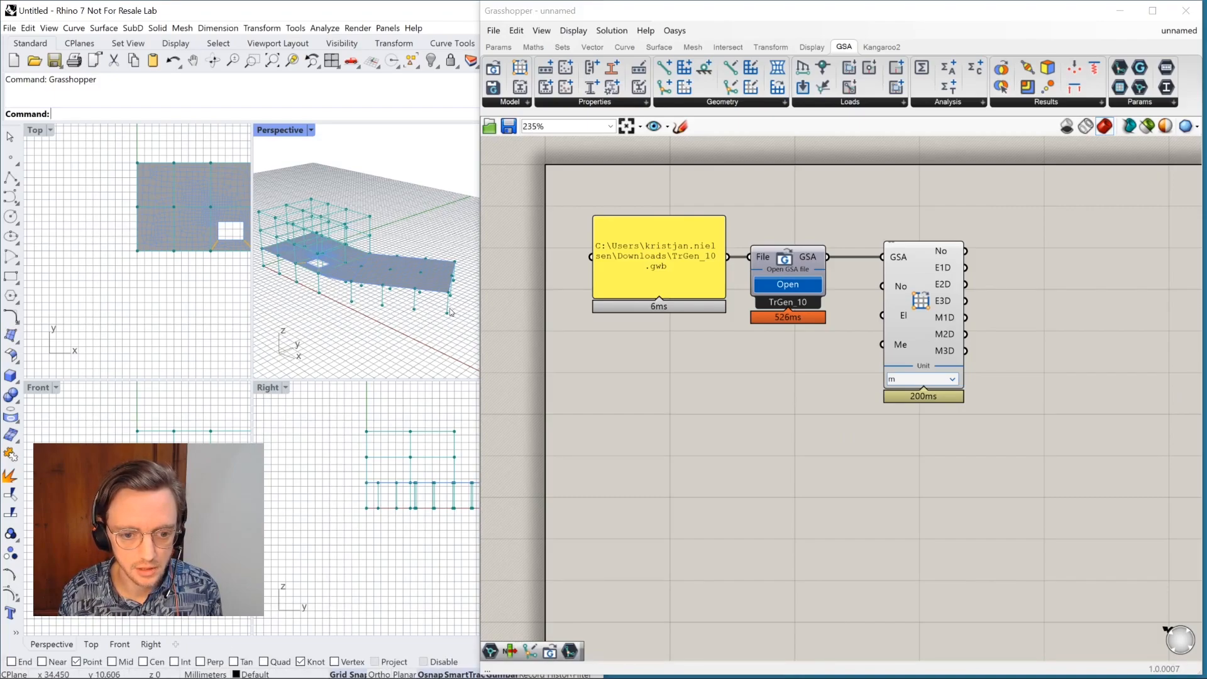
right_click_drag(351, 292, 340, 303)
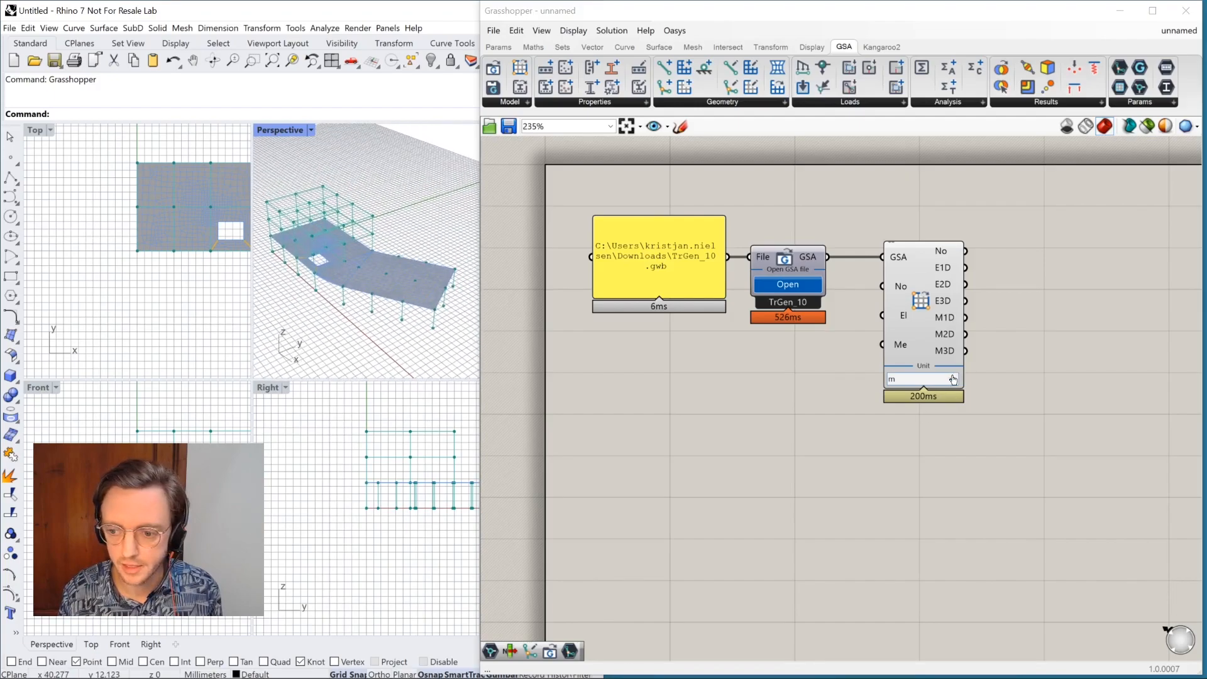
Step: Set the Get Model Geometry component's unit to cm
left_click(953, 379)
left_click(896, 406)
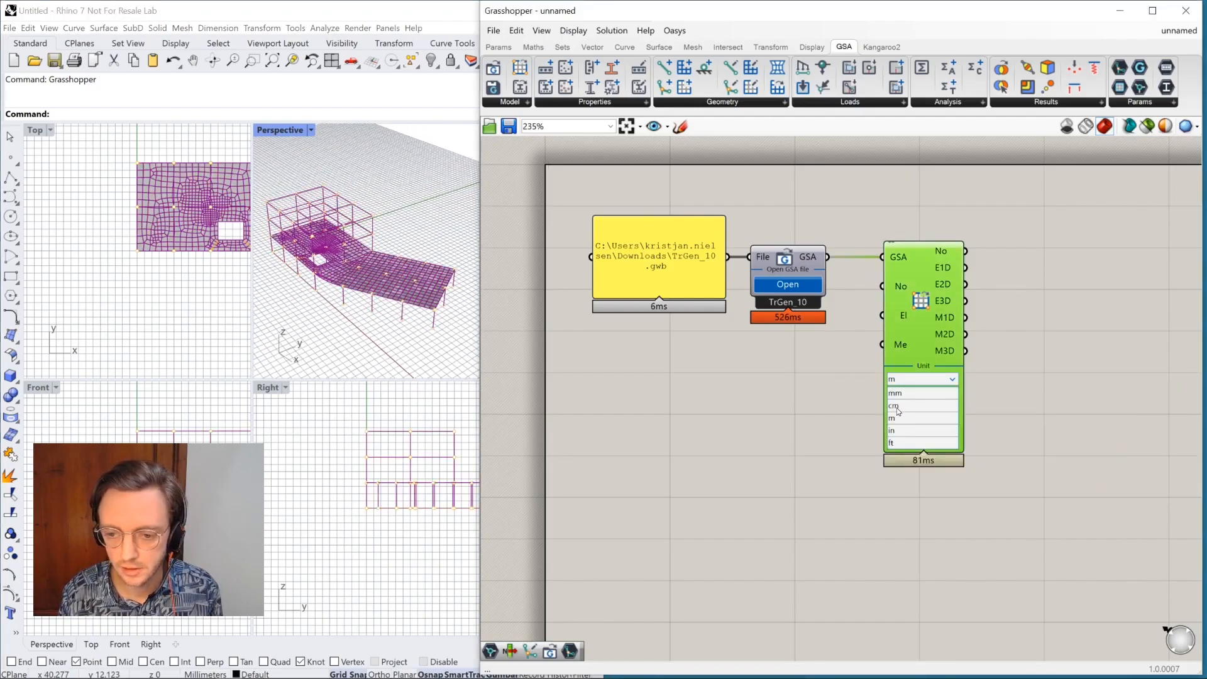
scroll(298, 303, "down", 20)
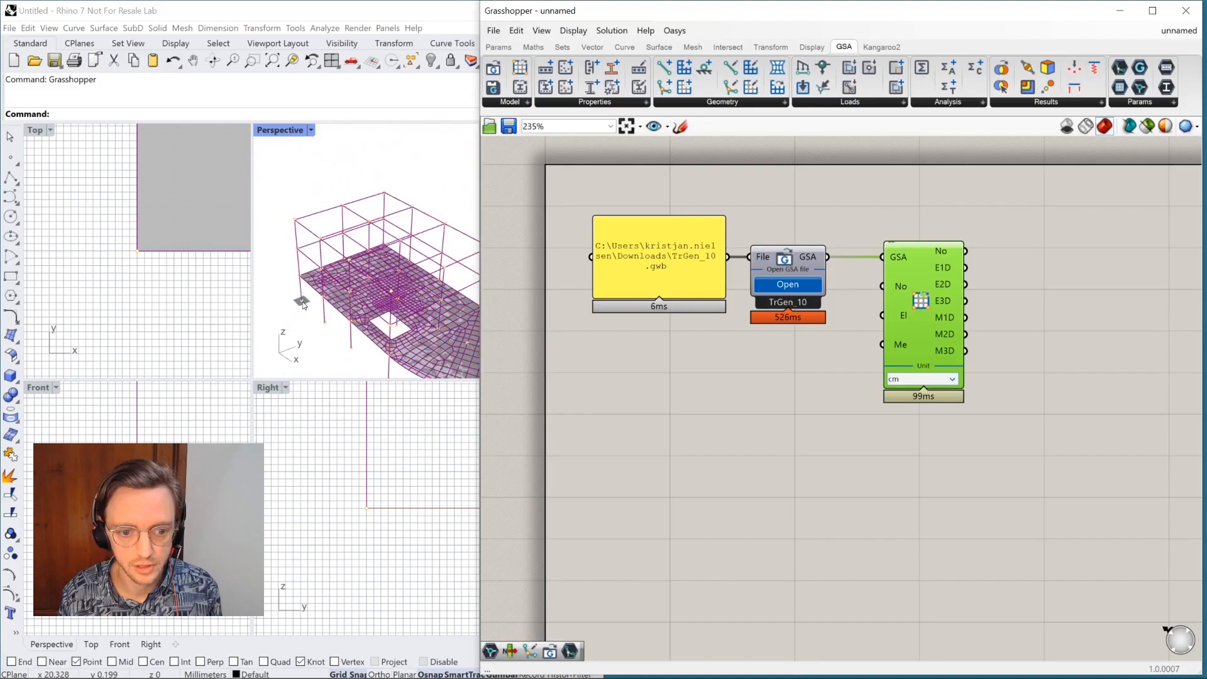
Step: Set the Get Model Geometry component's unit to mm
left_click(949, 380)
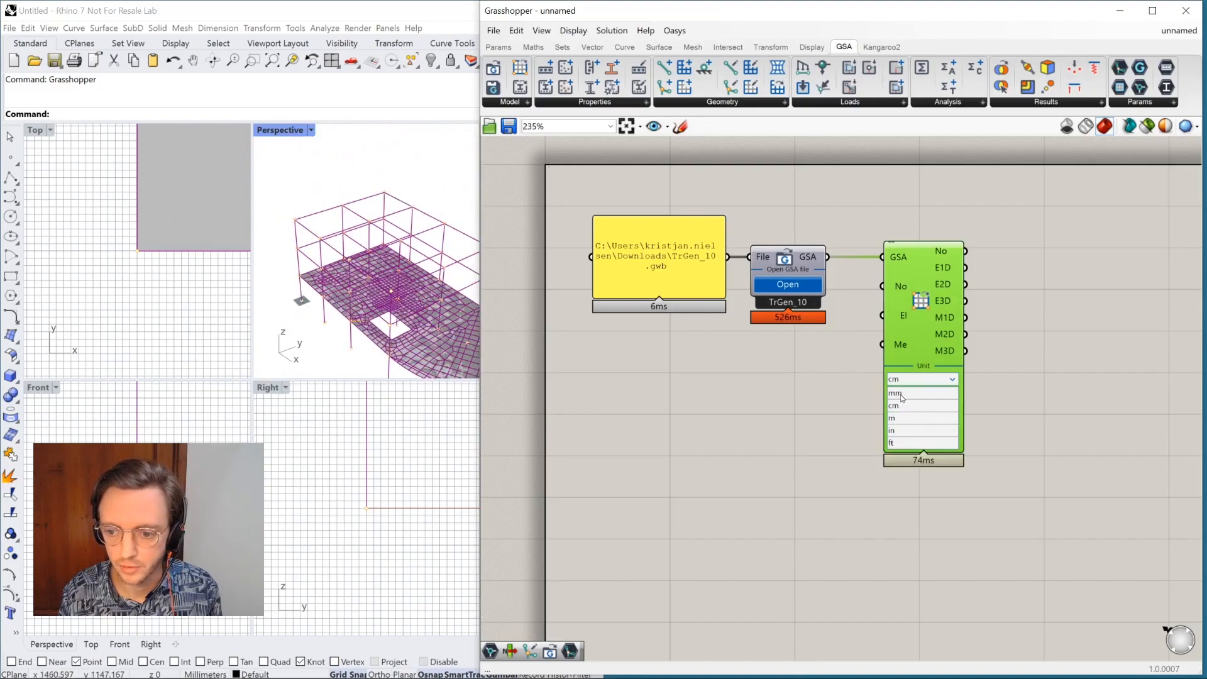
left_click(904, 394)
scroll(326, 288, "down", 15)
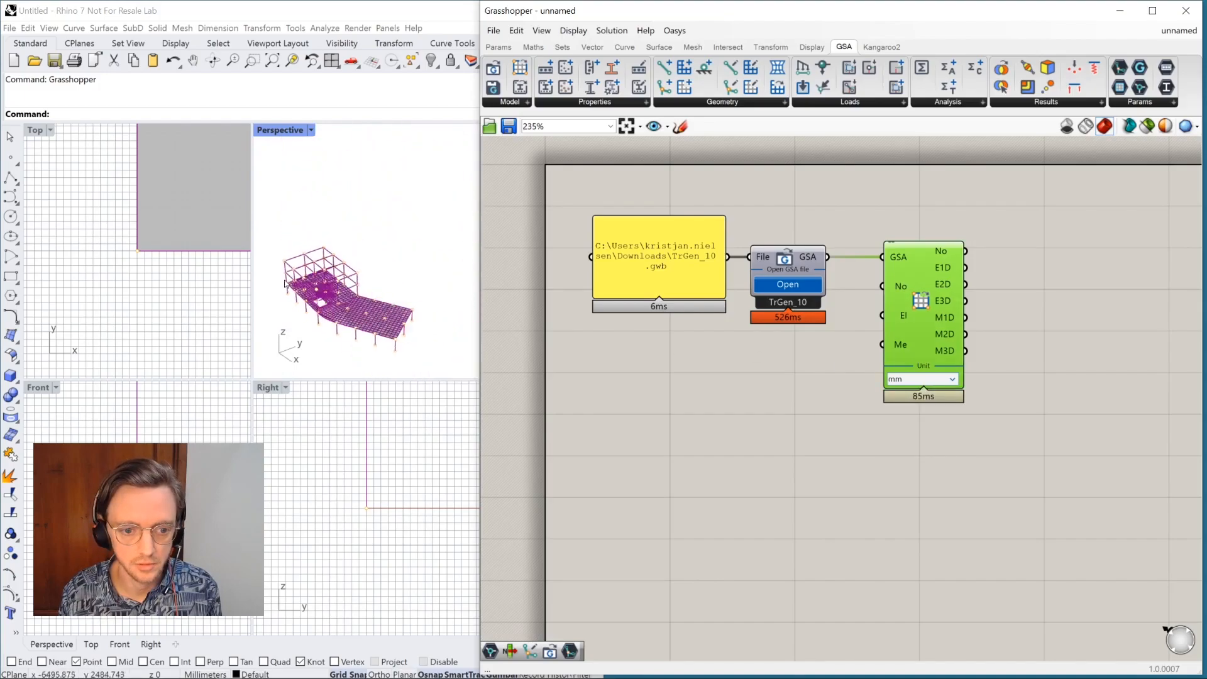
Step: Add a second Get Model Geometry component below the Open Model component
scroll(306, 323, "up", 2)
left_click(822, 431)
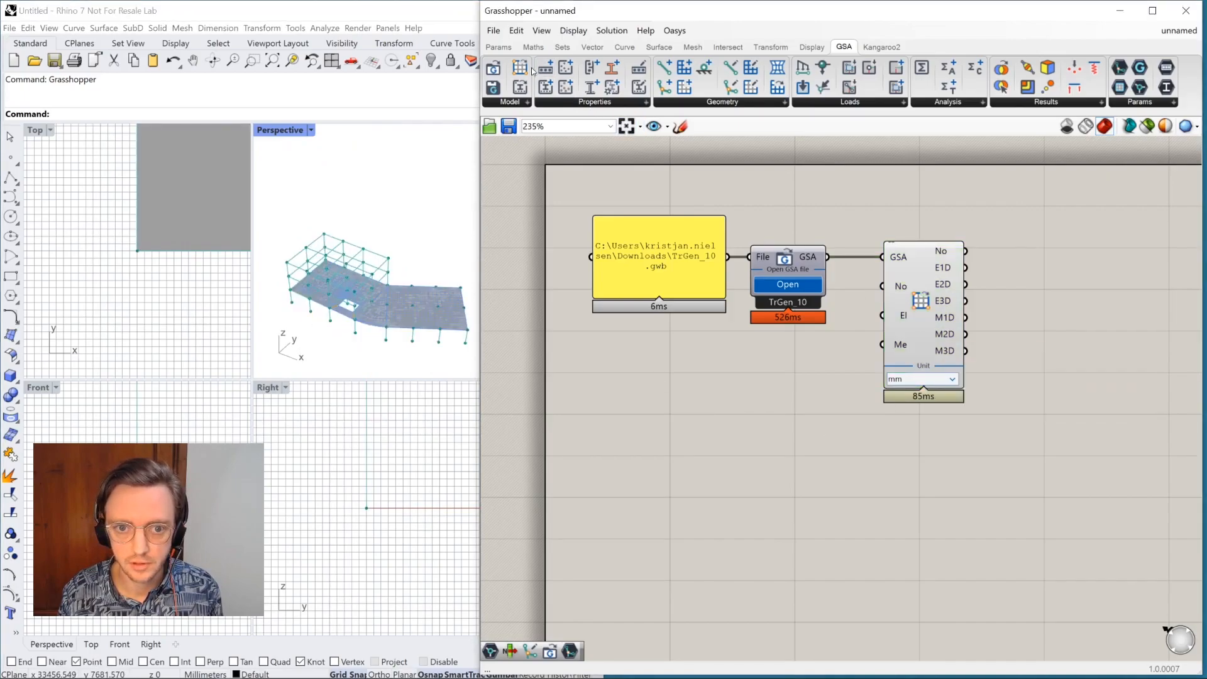
left_click_drag(519, 67, 758, 434)
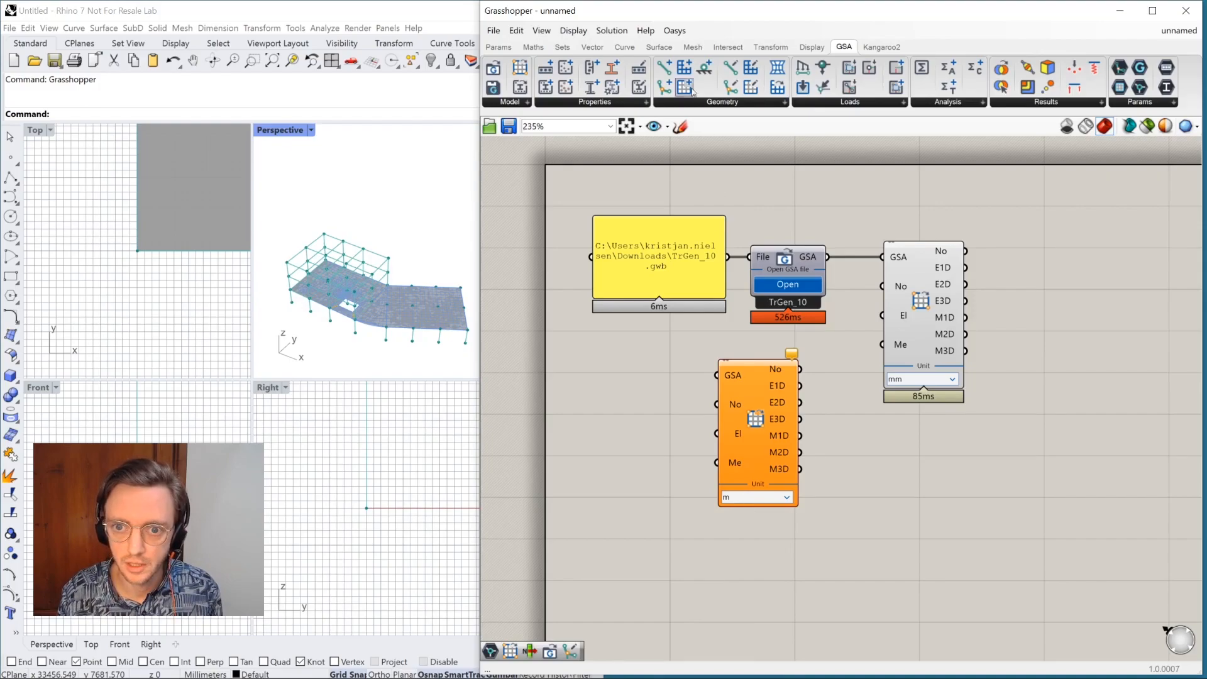
Step: Open the default Oasys Units settings and try the SI, kip-ft, kip-in and kN-m unit presets
left_click(676, 34)
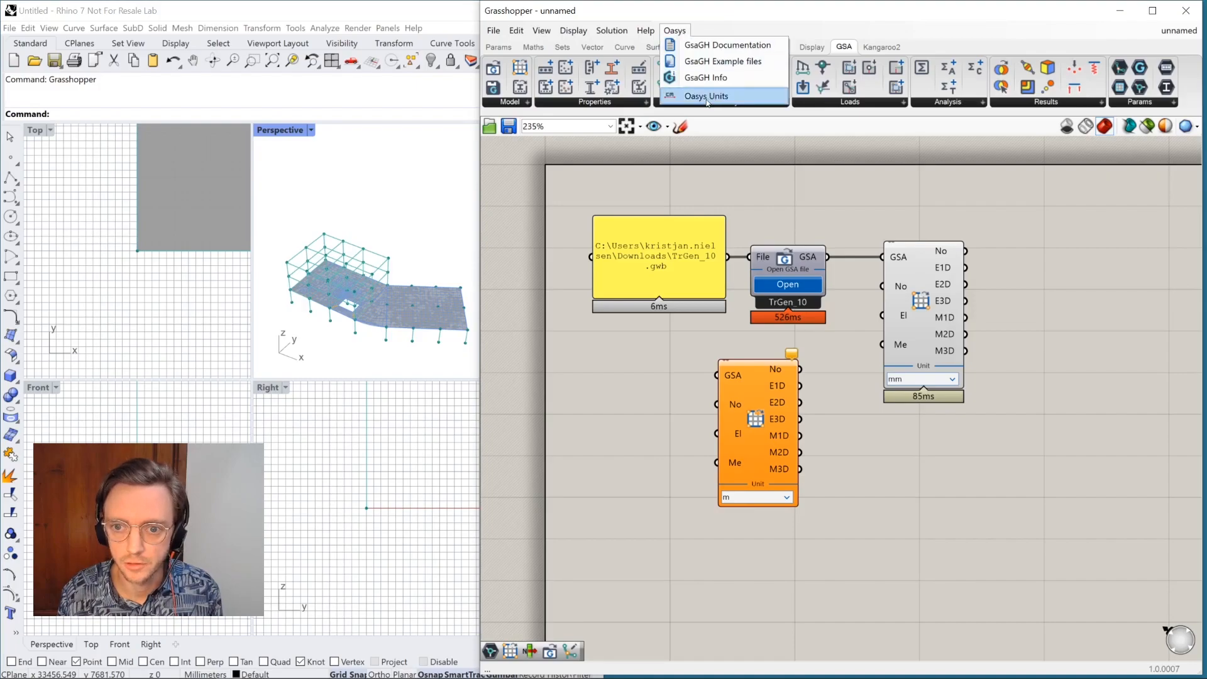
left_click(725, 99)
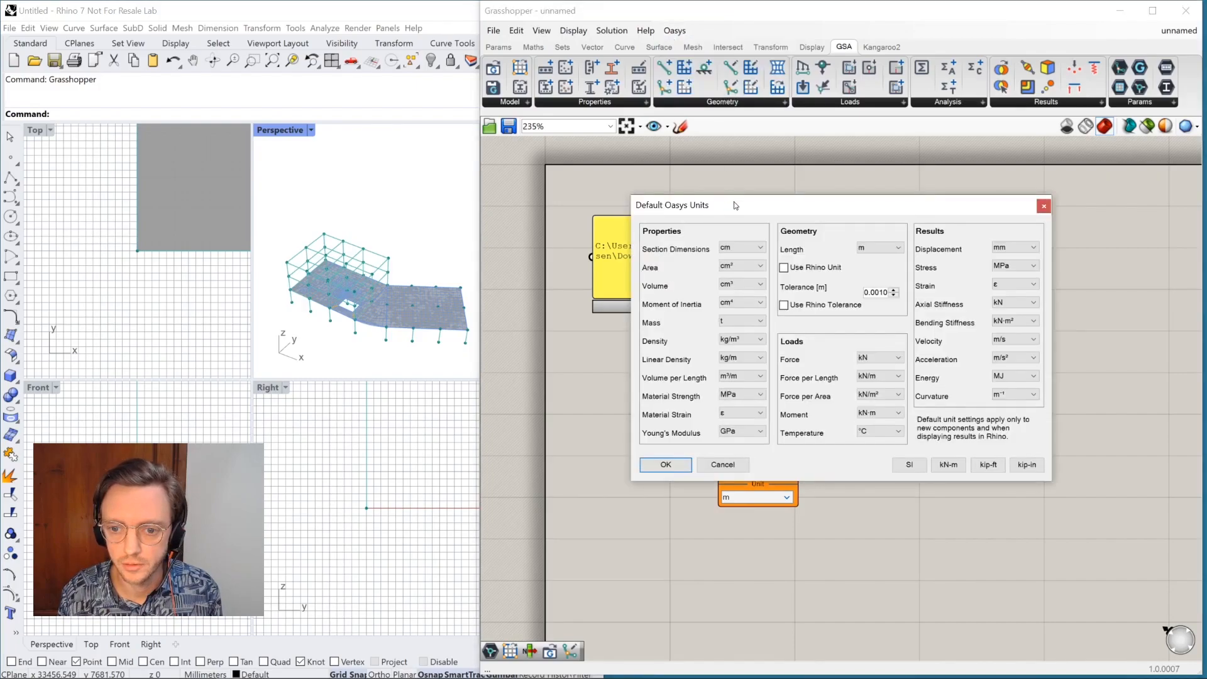
left_click_drag(730, 200, 695, 196)
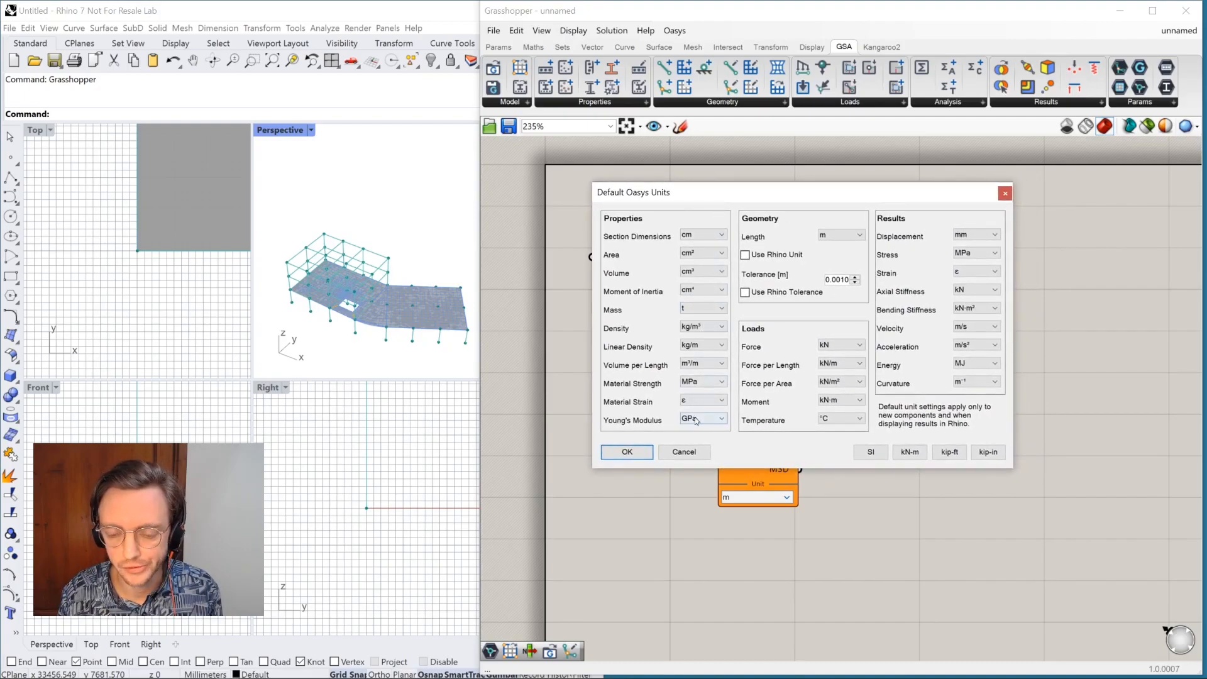
left_click(867, 454)
left_click(919, 454)
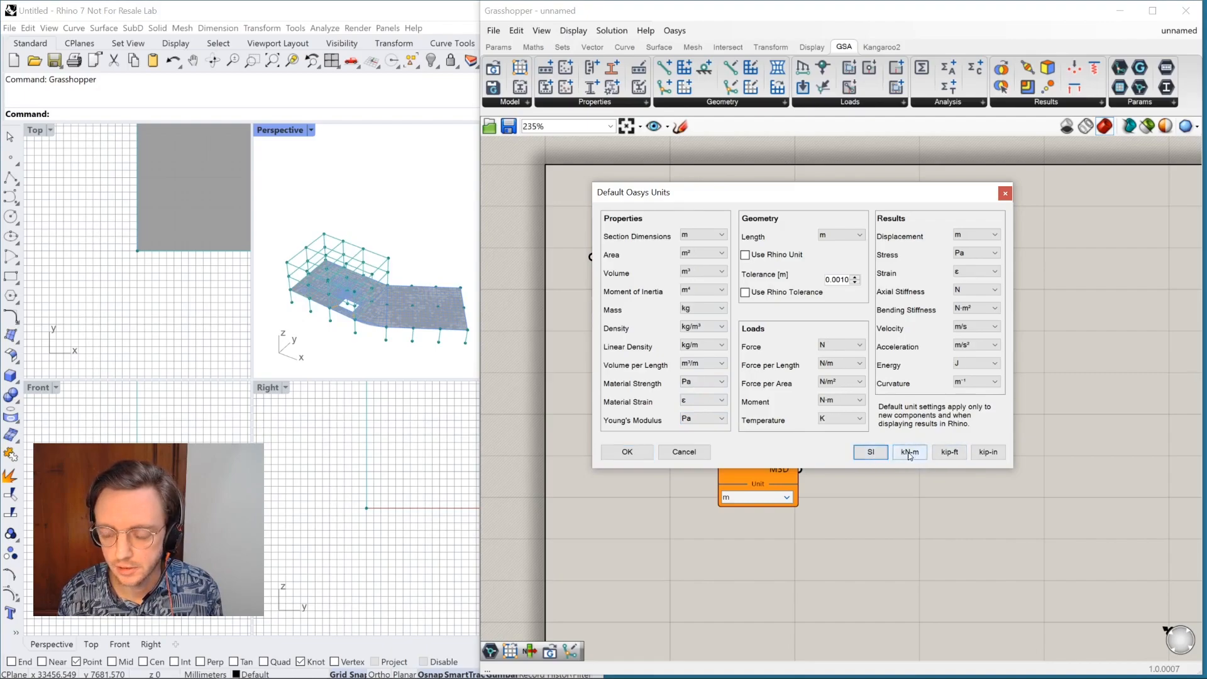
left_click(949, 452)
left_click(987, 452)
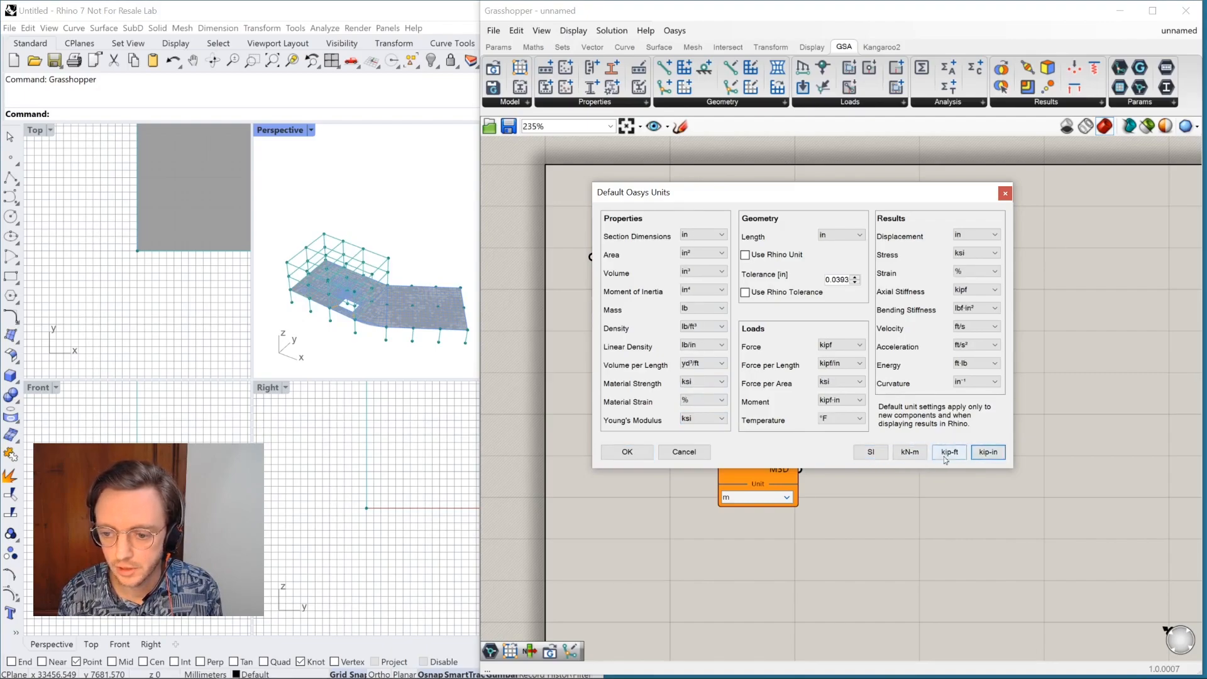
left_click(909, 454)
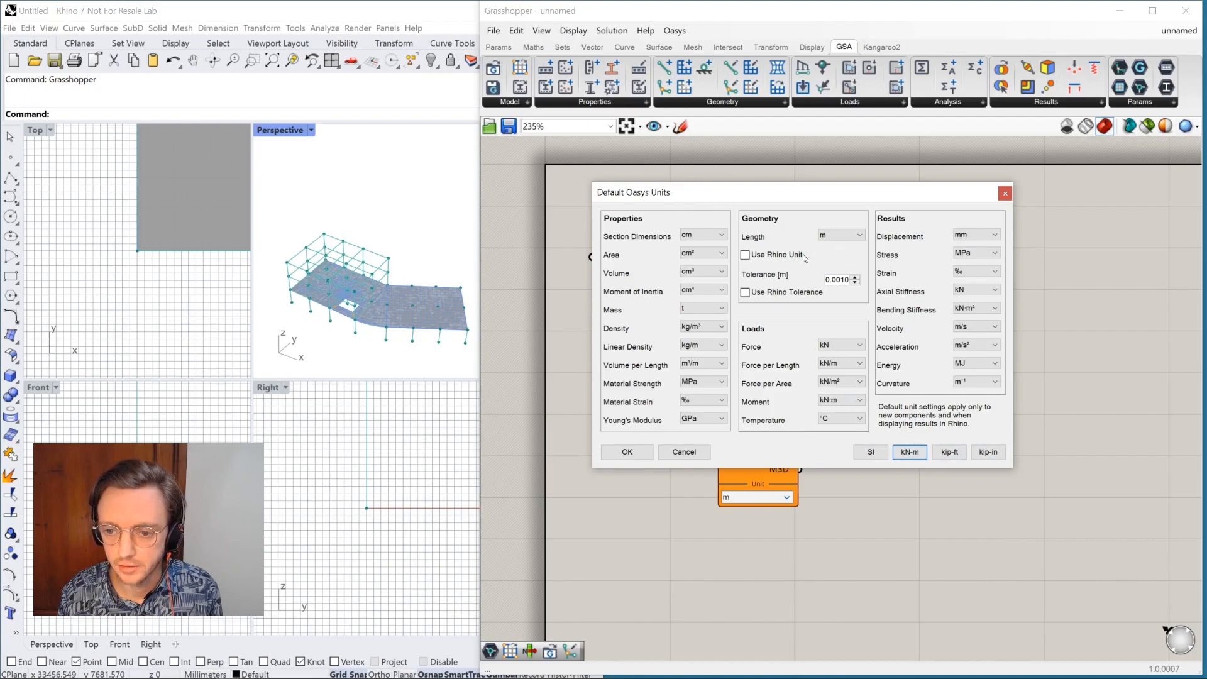
Step: Toggle Use Rhino Unit on and off for the geometry length and cancel the default units changes
left_click(746, 255)
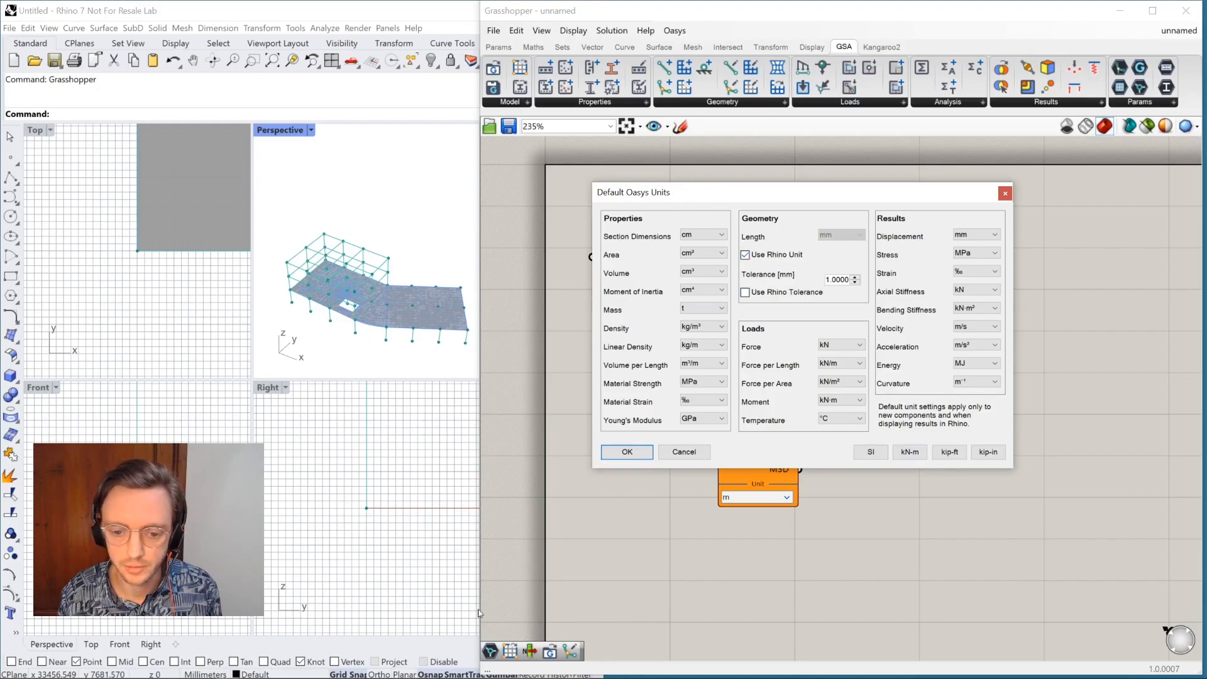
left_click(773, 255)
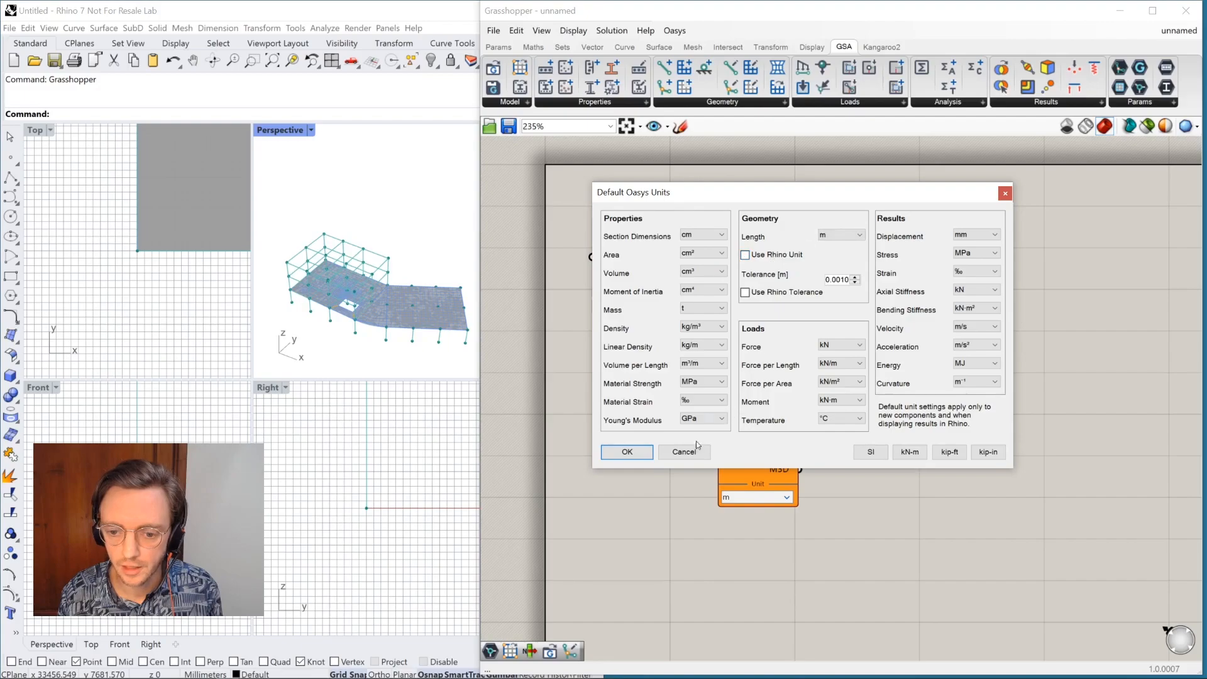
left_click(680, 453)
Step: Delete the unconnected second Get Model Geometry component
left_click_drag(761, 449, 758, 443)
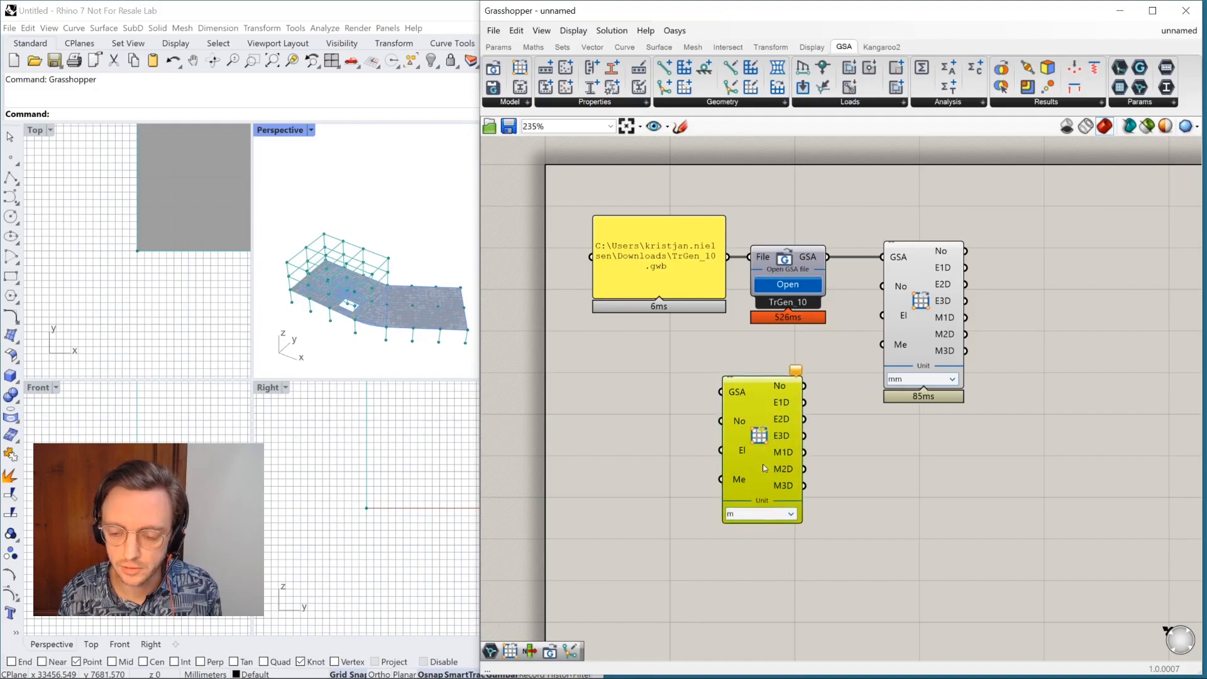
key("Delete")
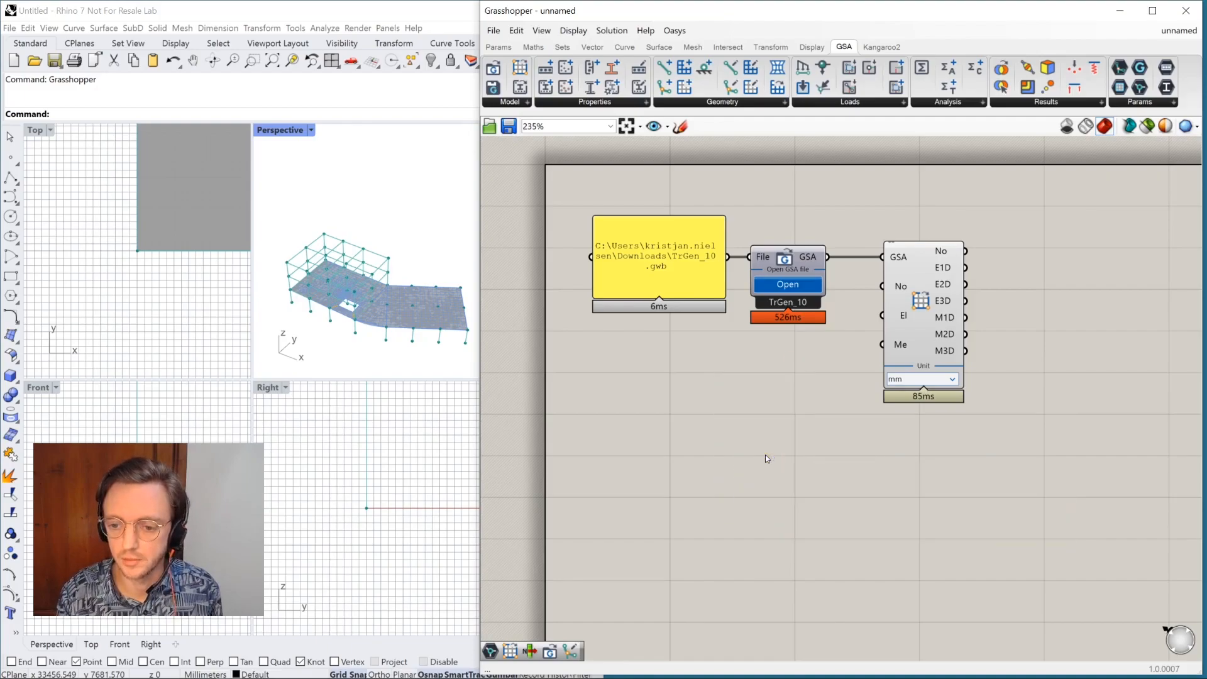
Step: Move the Get Model Geometry component farther from the Open Model component to leave room beside its inputs
left_click(904, 327)
right_click_drag(1004, 365, 895, 348)
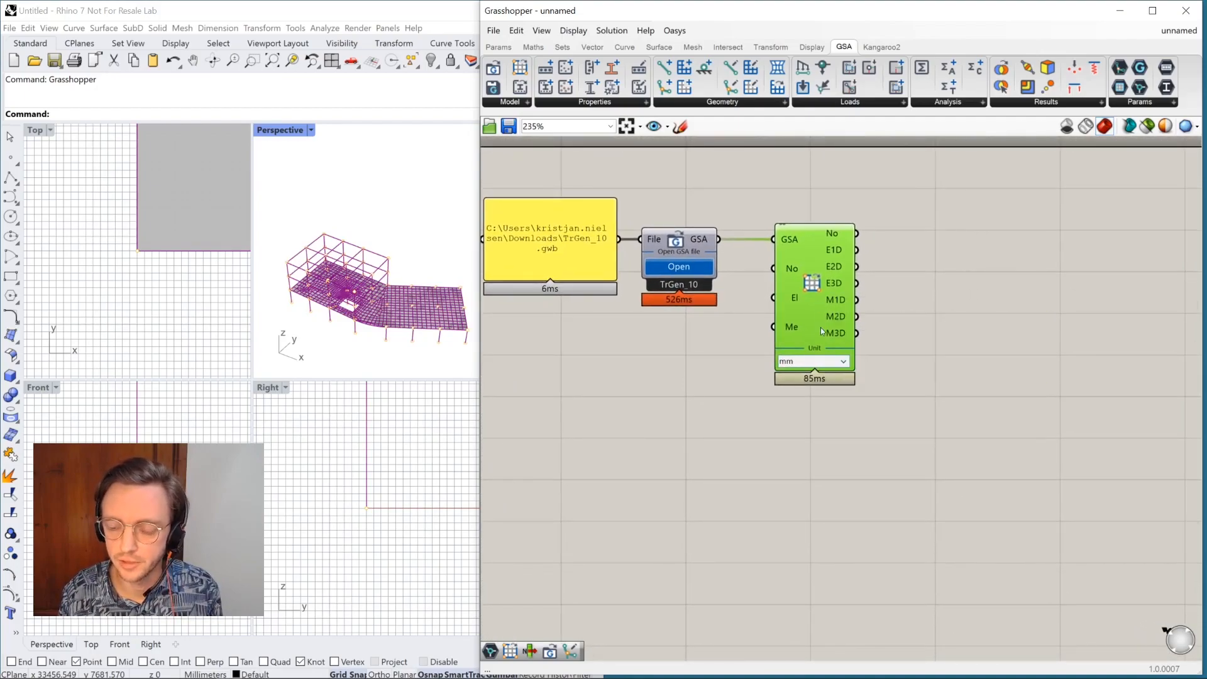
left_click(767, 409)
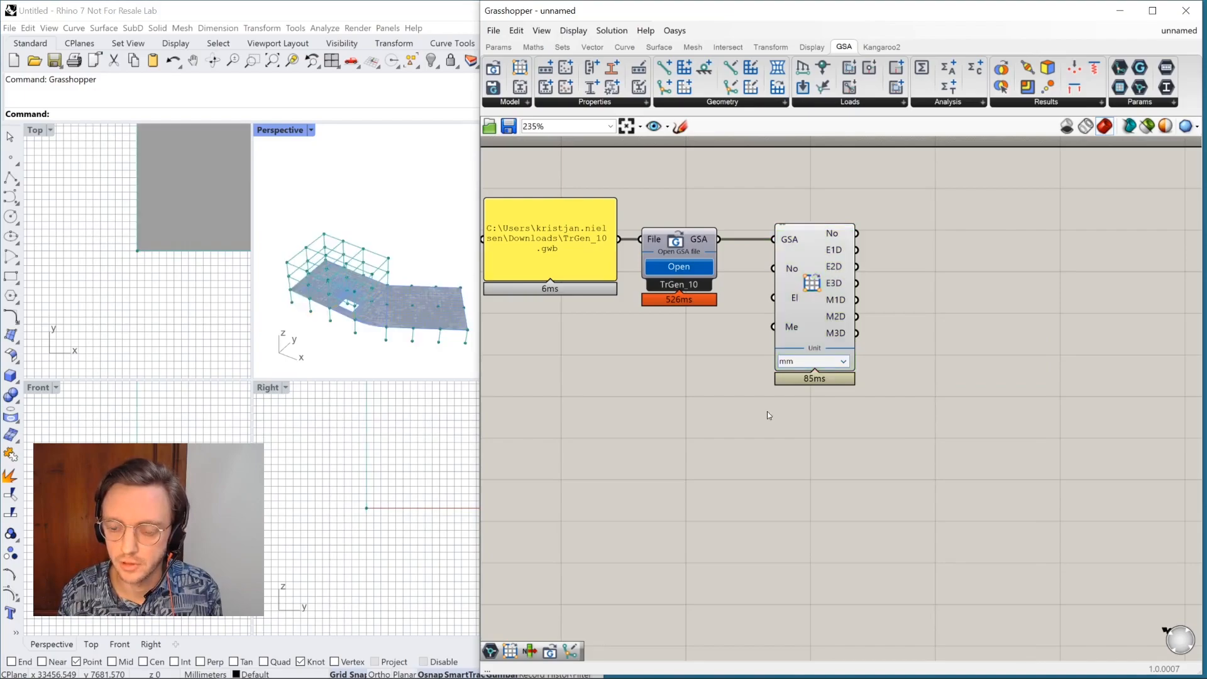
left_click(811, 310)
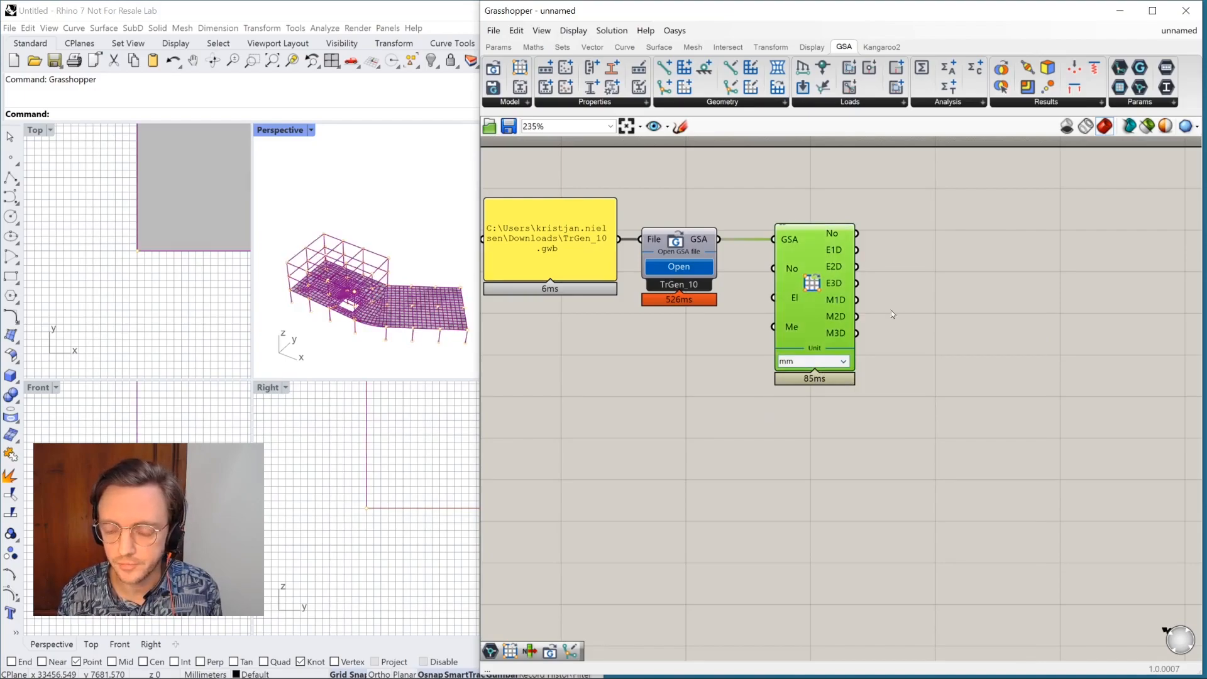
right_click_drag(939, 334, 853, 327)
left_click_drag(719, 315, 794, 348)
left_click(725, 341)
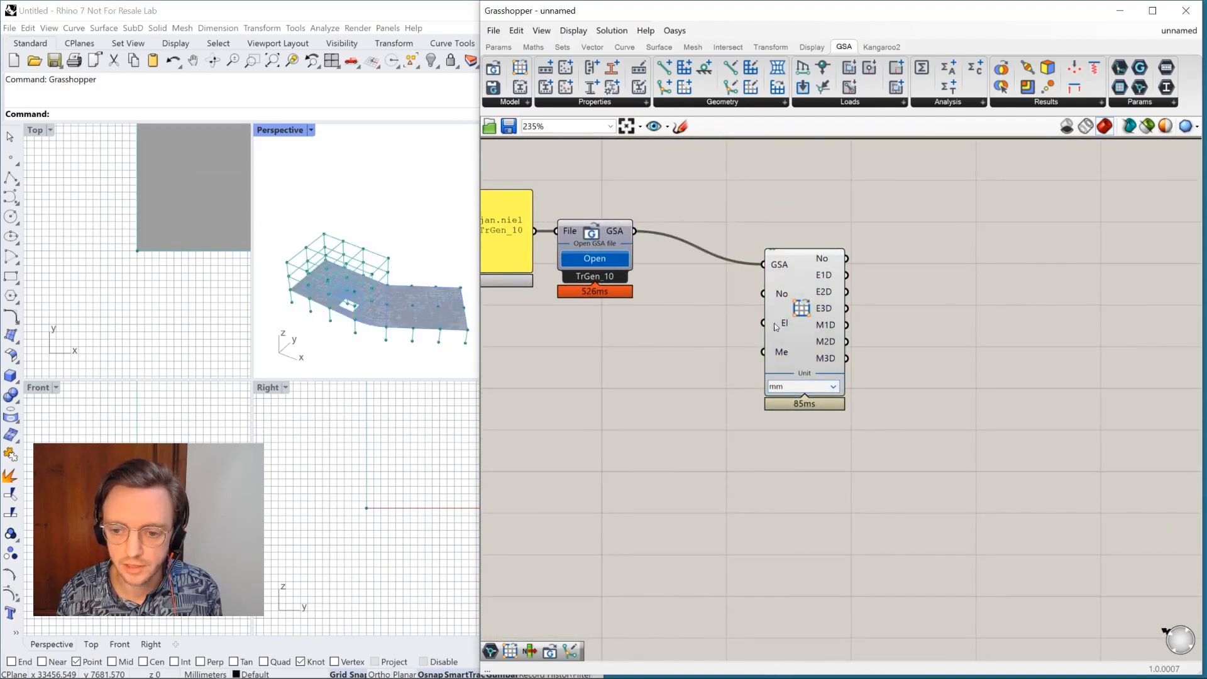
Step: Start a new panel below the Open Model component with the filter text "1 2 not(4)"
mouse_move(777, 324)
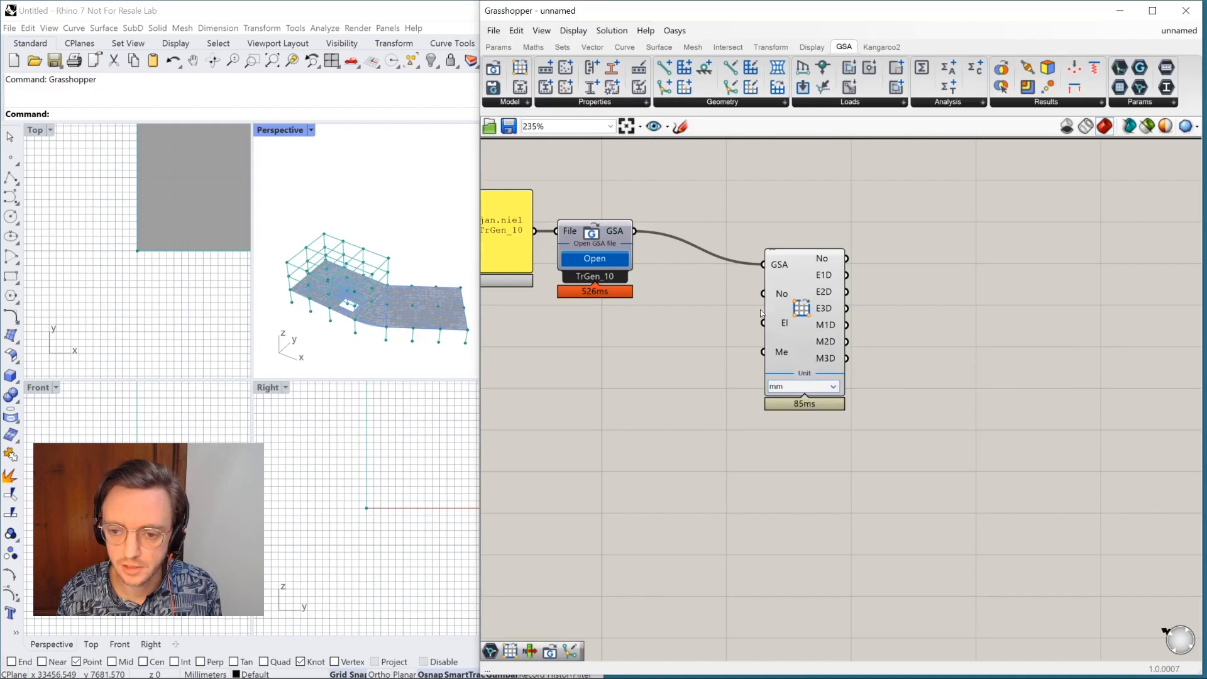
double_click(643, 370)
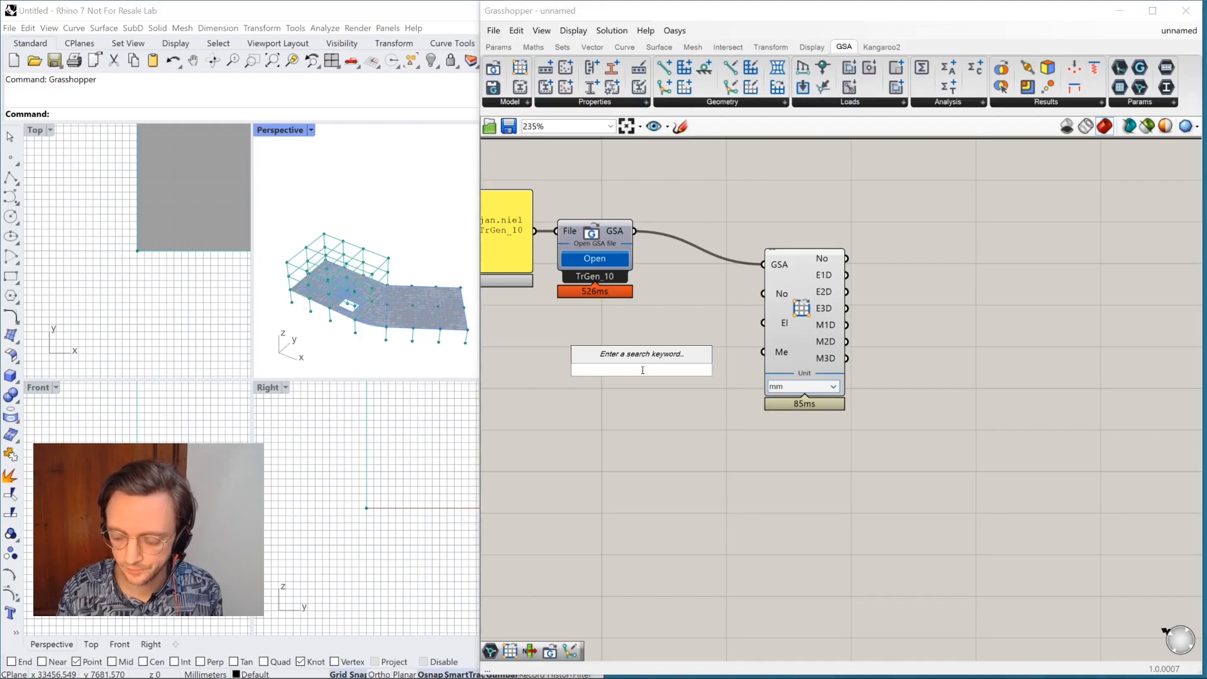
type("//")
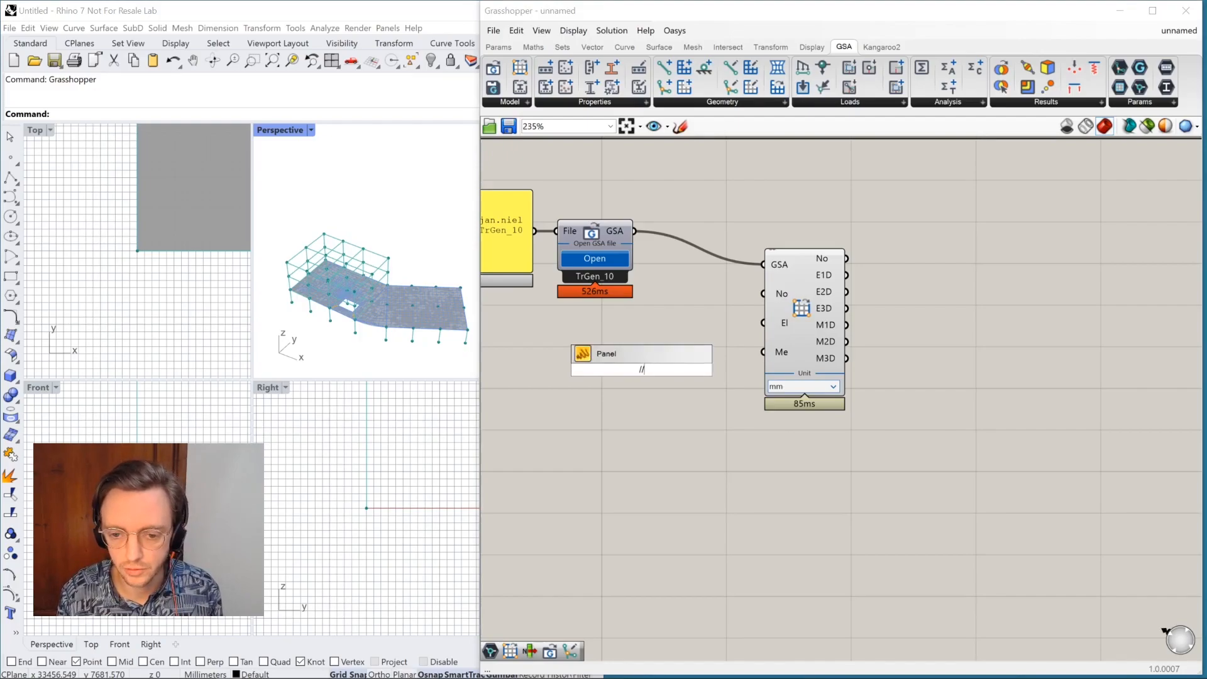
type("1")
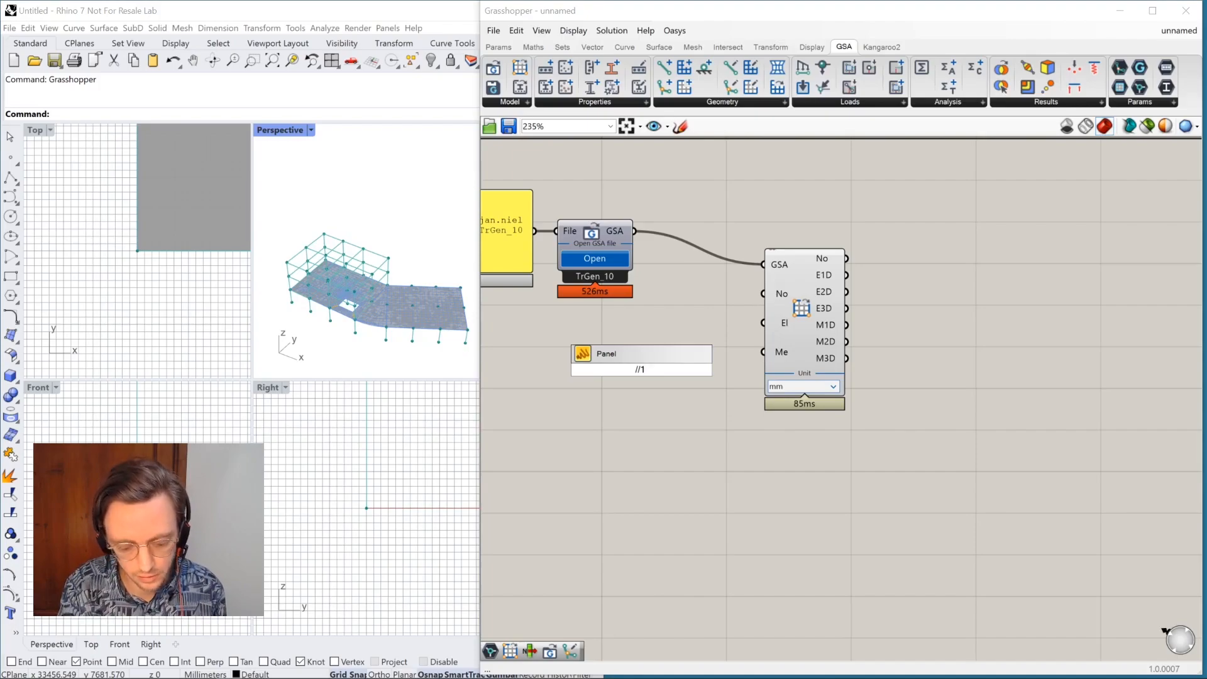
type("2")
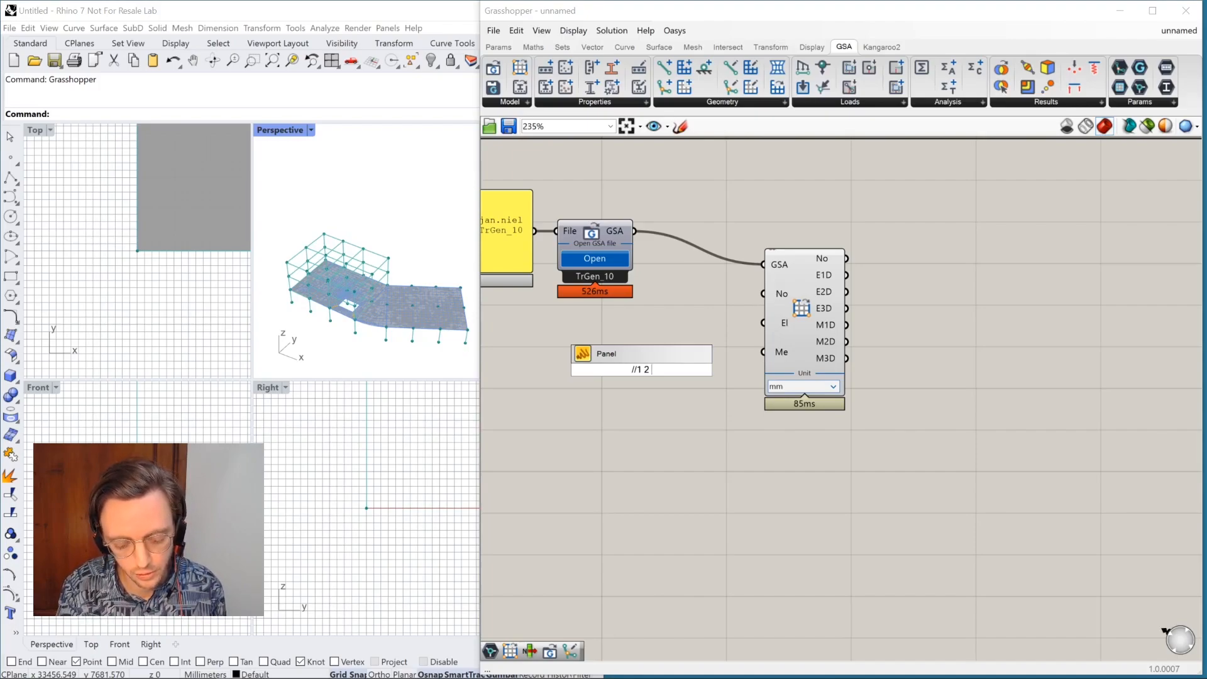
type(" not(3")
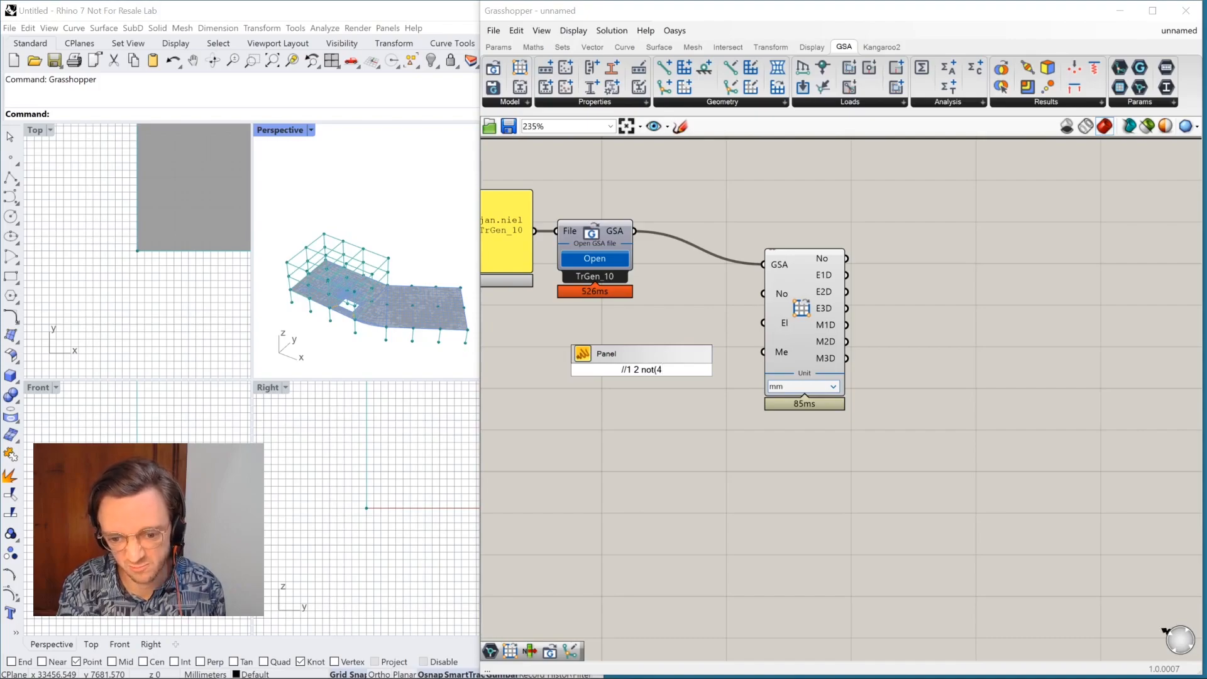
type(")")
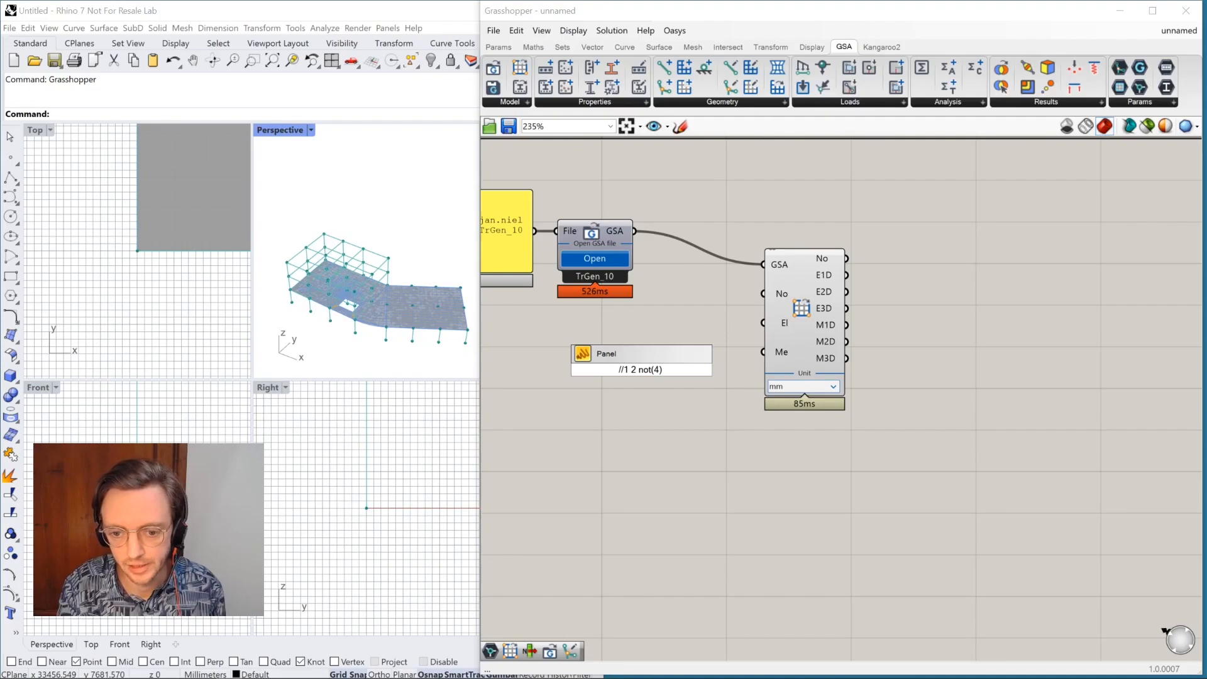
Step: Replace the draft filter text with "PB1 to PB3" and place the panel on the canvas
key("BackSpace")
key("BackSpace")
key("BackSpace")
key("BackSpace")
key("BackSpace")
key("BackSpace")
key("BackSpace")
key("BackSpace")
key("BackSpace")
key("BackSpace")
key("BackSpace")
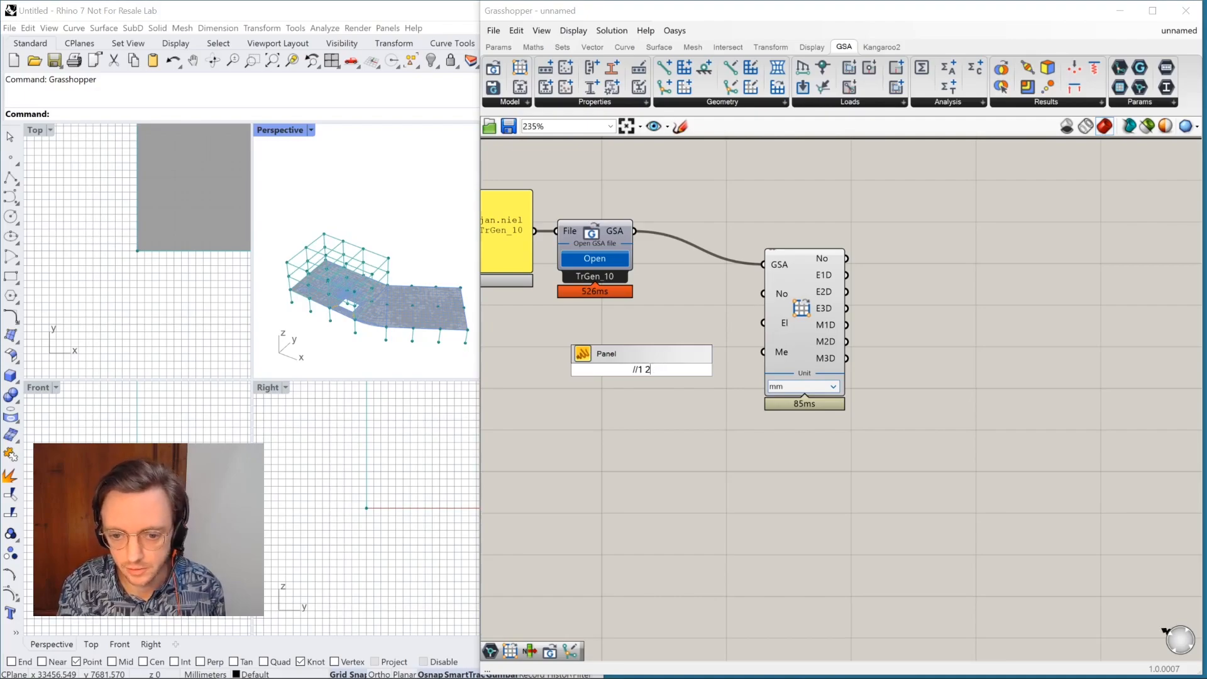
type("PB1 ")
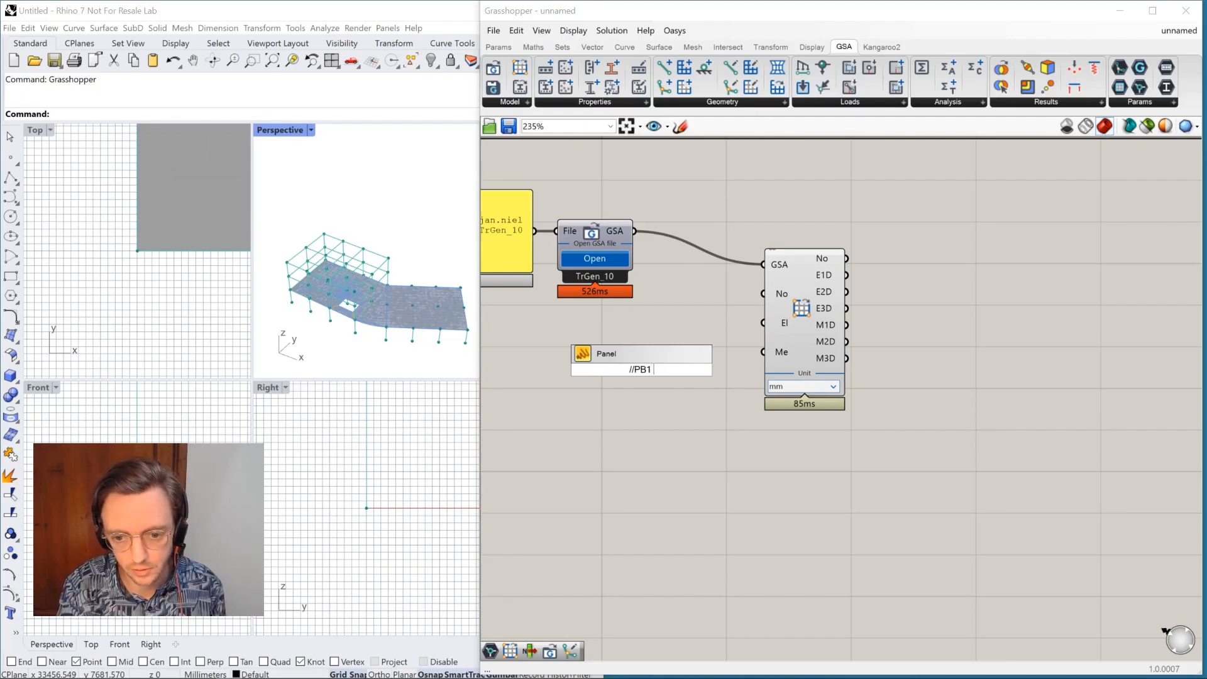
type("to PB3")
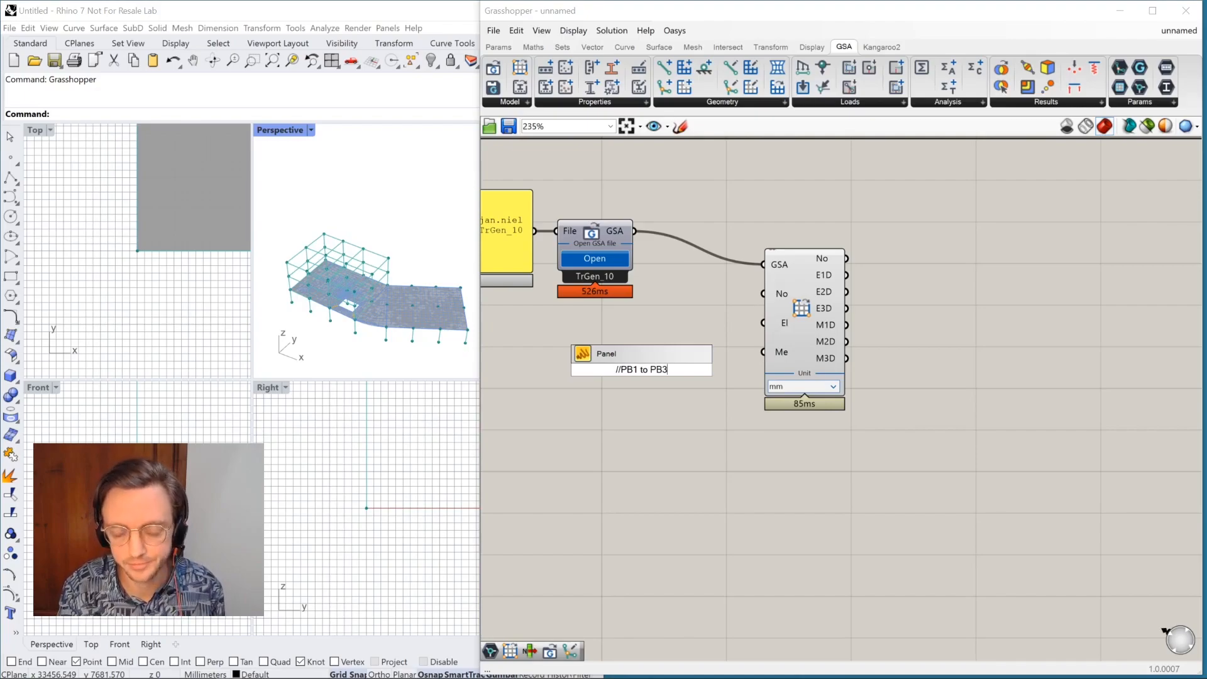
key("Return")
Step: Connect the "PB1 to PB3" panel to the Me and El inputs of Get Model Geometry and move it closer
left_click_drag(683, 373, 763, 352)
left_click_drag(681, 369, 762, 323)
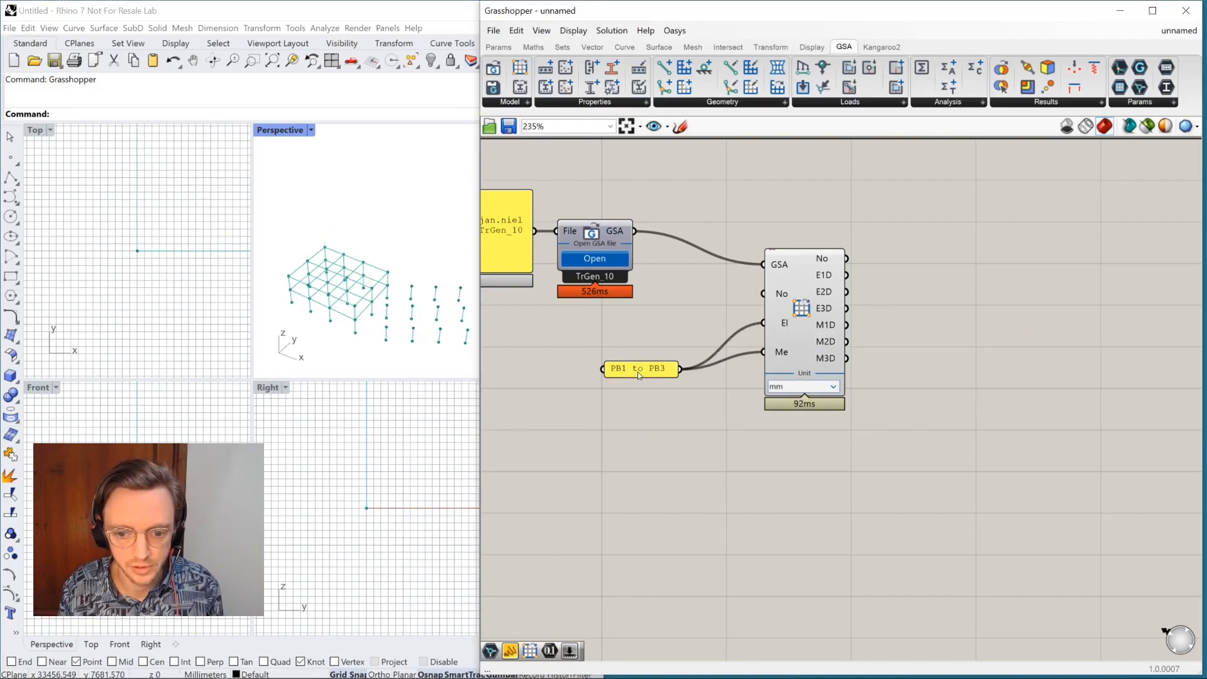
left_click_drag(646, 374, 691, 346)
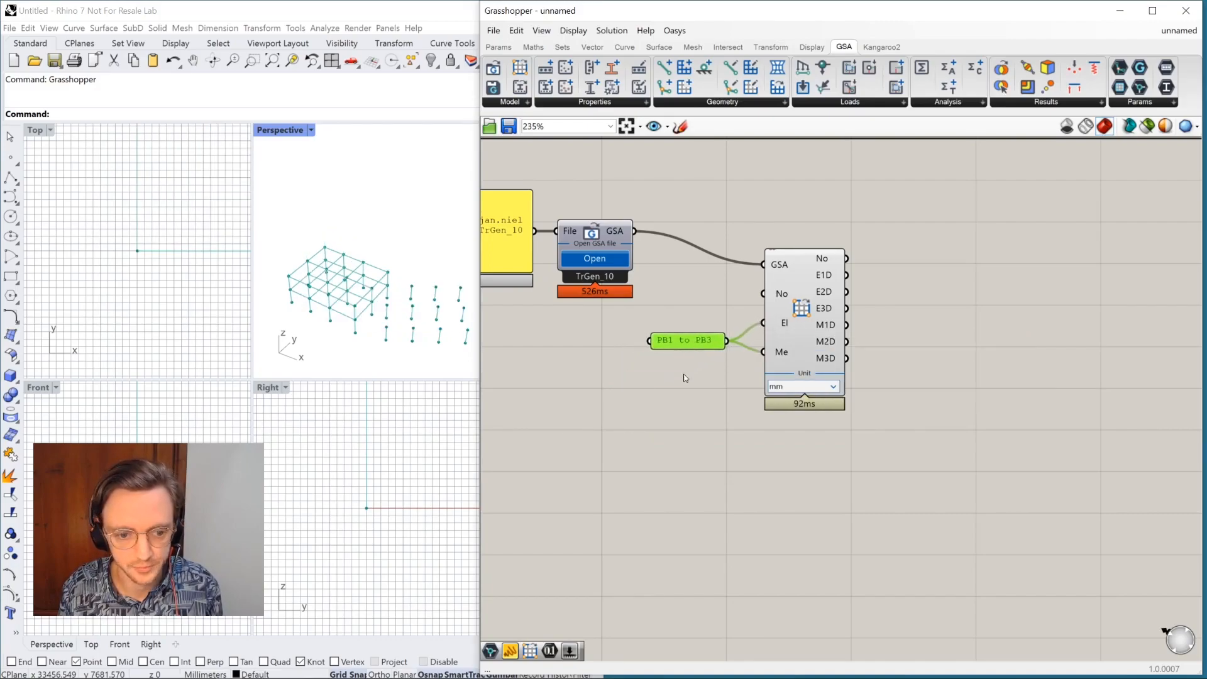
left_click_drag(744, 389, 621, 327)
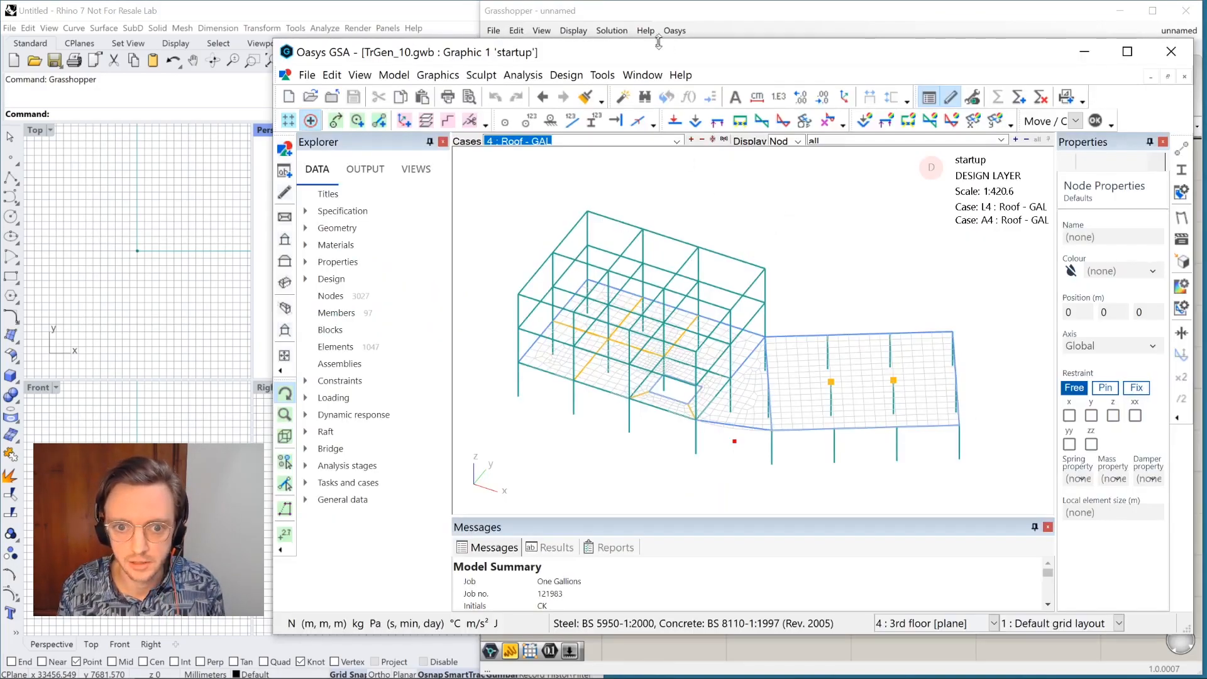
Step: Switch to Oasys GSA and filter the displayed members of TrGen_10 with the list "pb1 to pb3"
left_click_drag(659, 46, 633, 36)
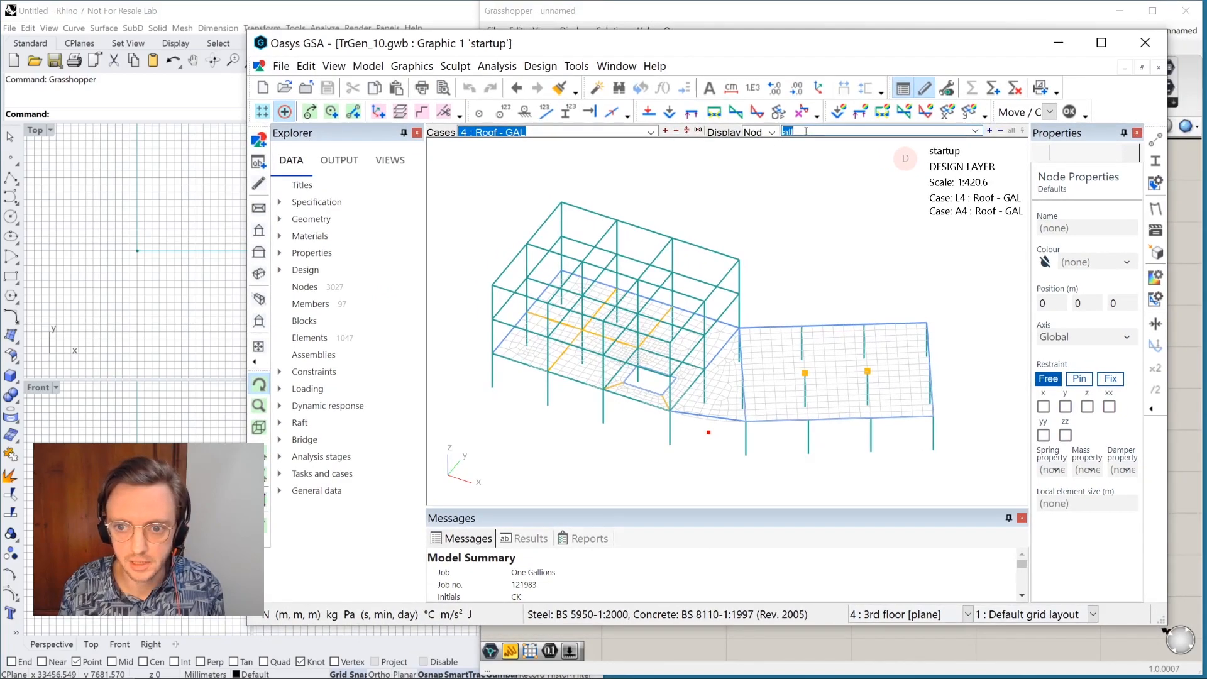
left_click(773, 132)
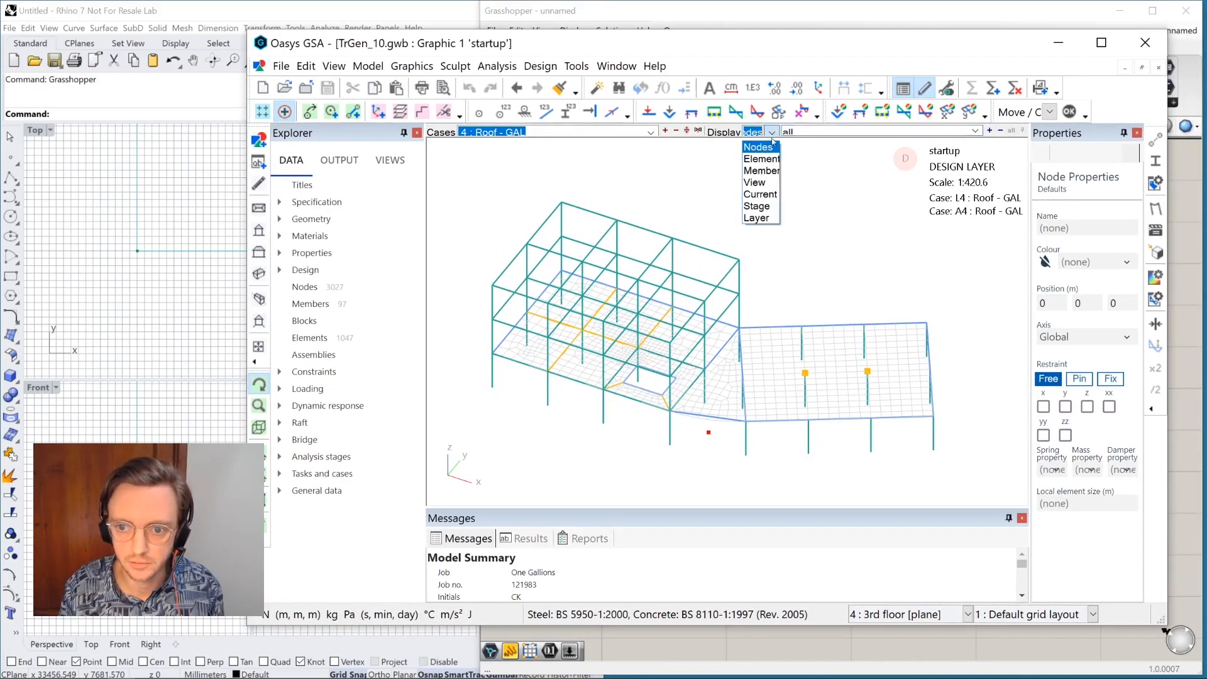
left_click(762, 170)
left_click(806, 131)
type("nh1 to nh3")
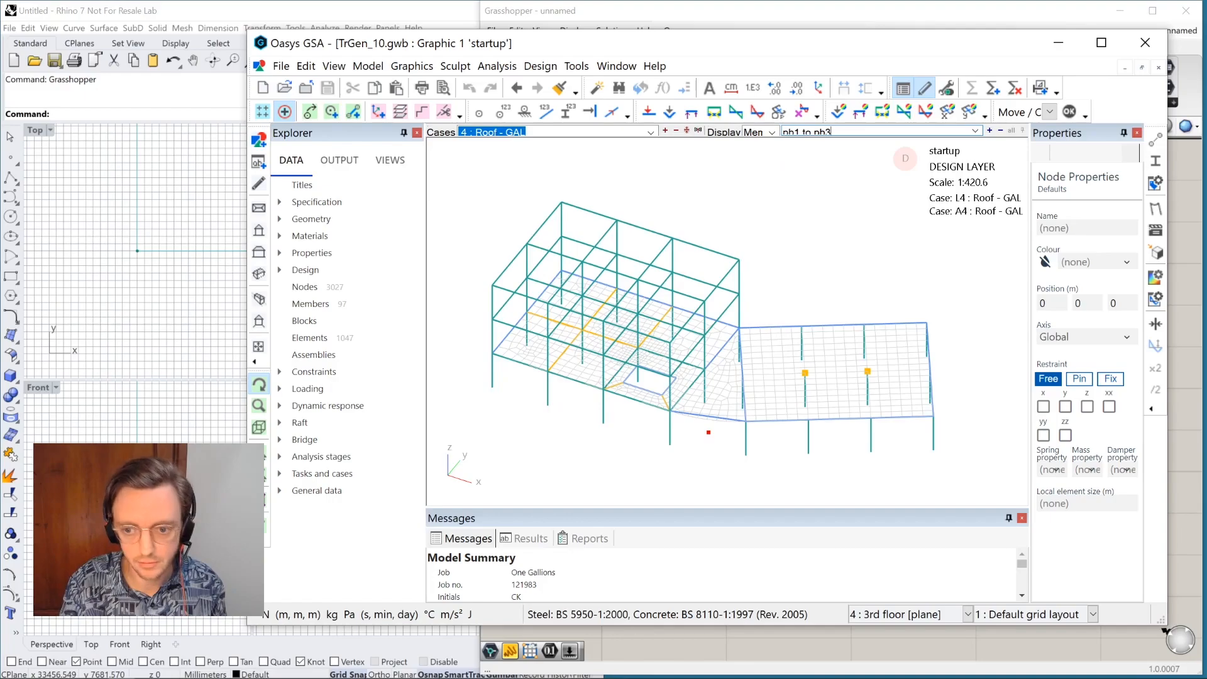
key("Return")
left_click_drag(810, 325, 785, 321)
Step: Return to Grasshopper and delete the "PB1 to PB3" panel feeding the Get Model Geometry filters
left_click(111, 269)
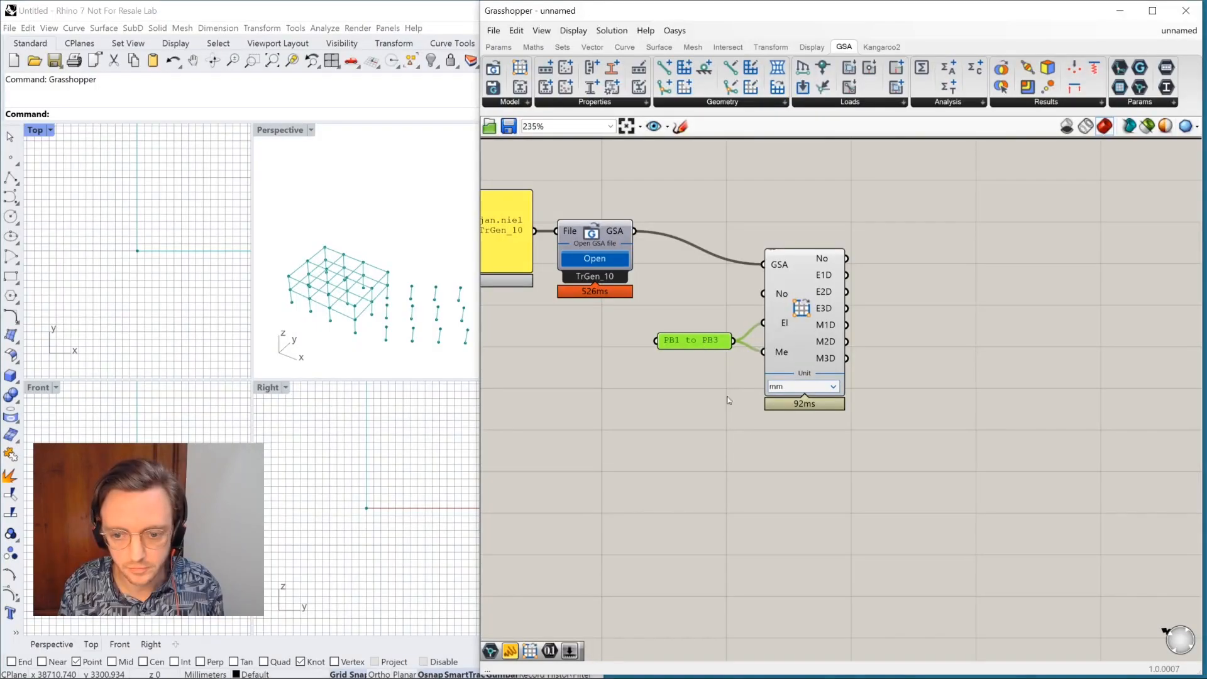
right_click_drag(934, 431, 864, 417)
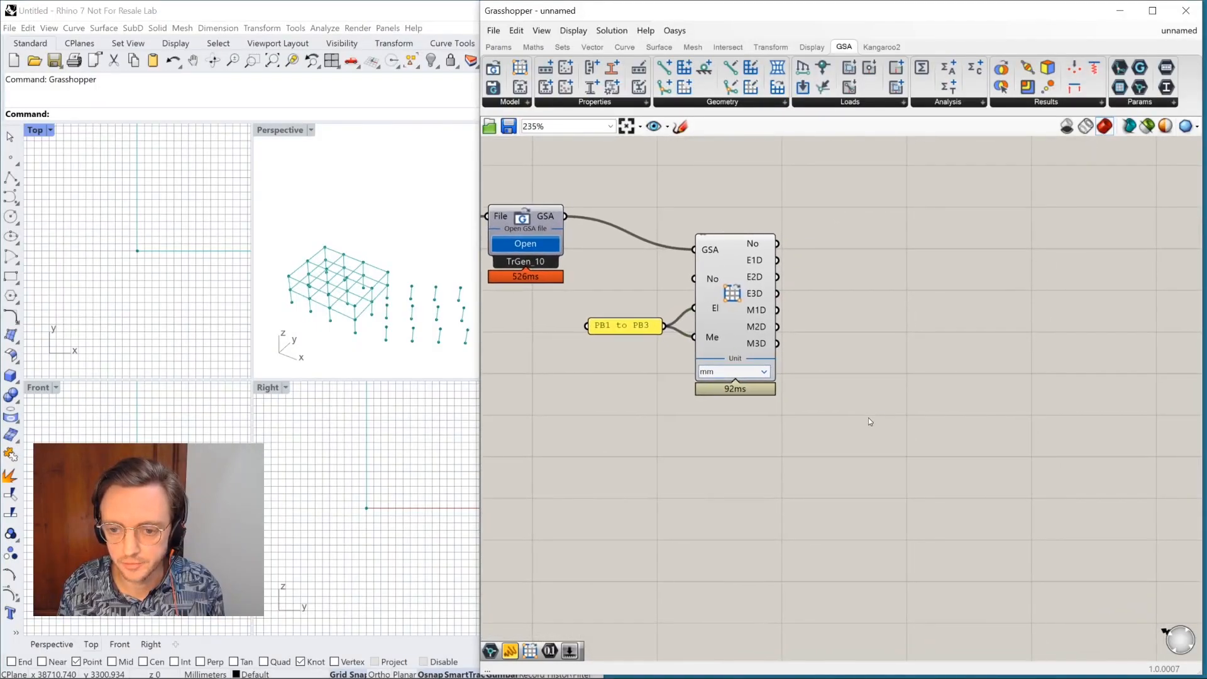
left_click_drag(651, 360, 578, 307)
key("Delete")
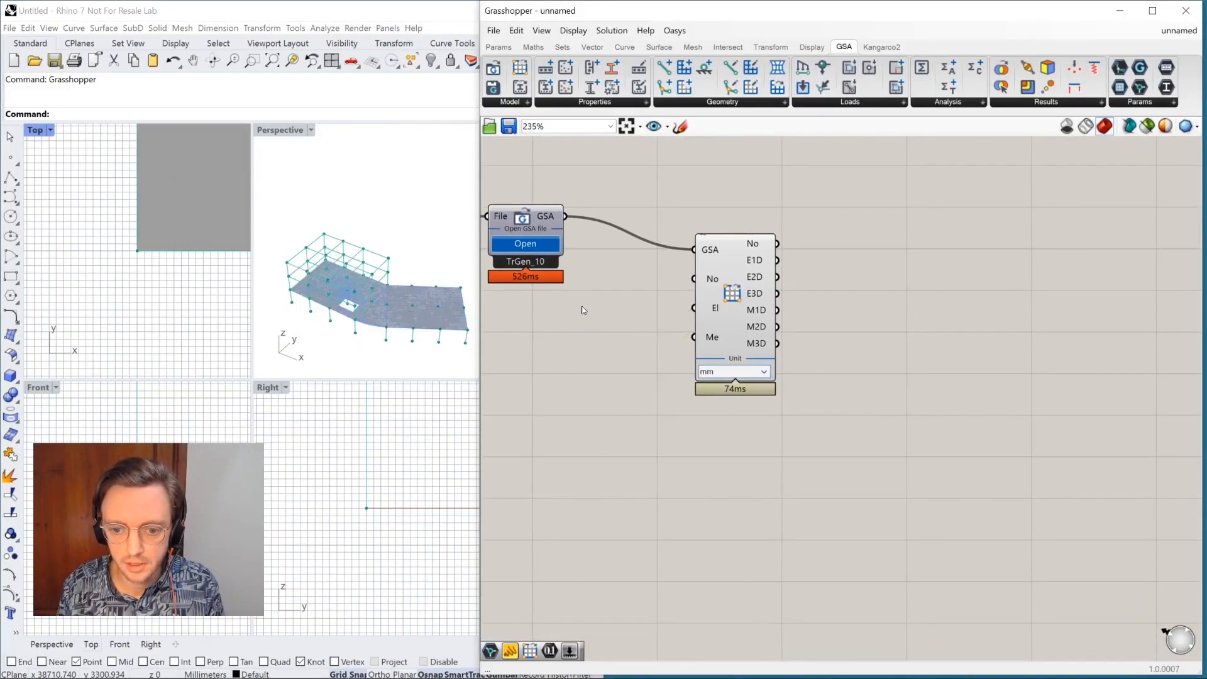
Step: Move the Get Model Geometry component level with the Open Model component
left_click(742, 310)
left_click_drag(728, 287, 713, 253)
left_click(836, 254)
Step: Add a Node parameter beside Get Model Geometry and connect it to the No output
mouse_move(750, 215)
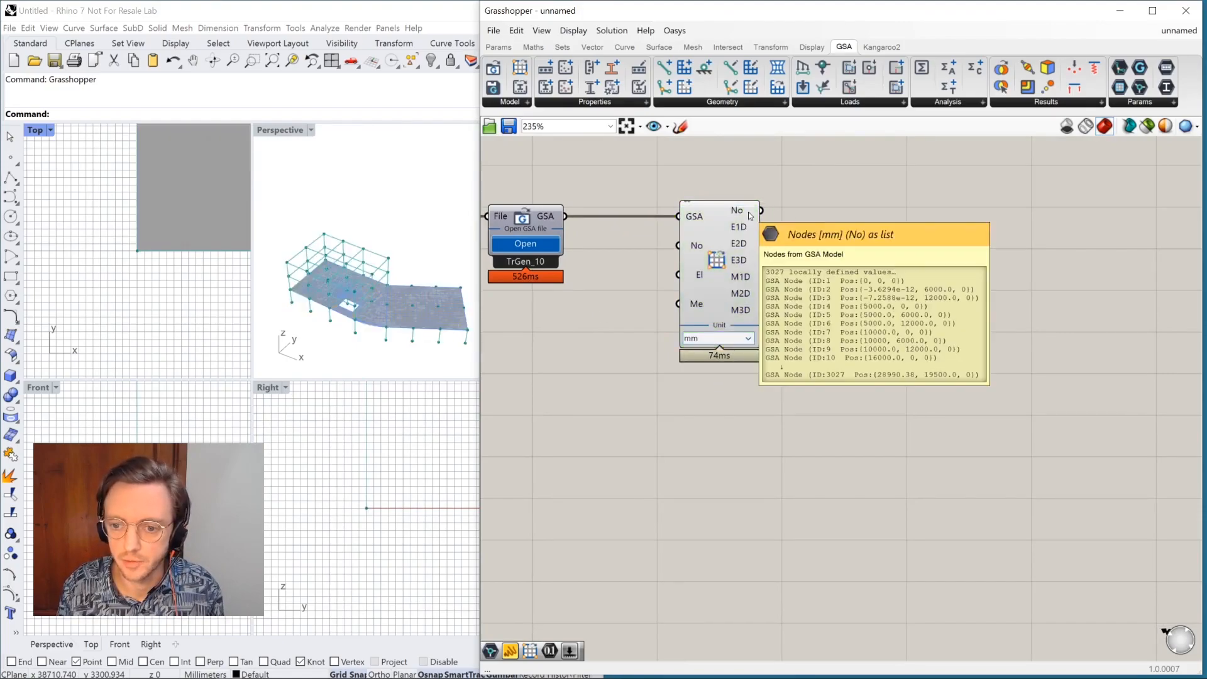
left_click(1139, 103)
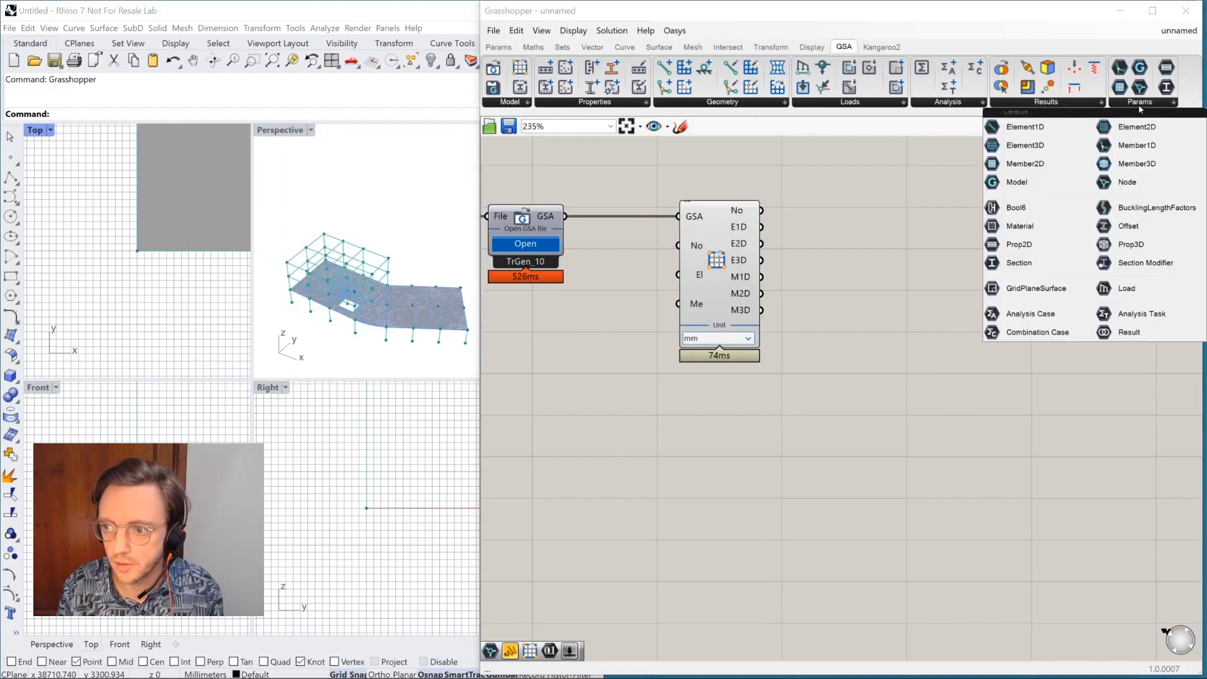
left_click(1126, 182)
left_click(861, 197)
left_click_drag(761, 210, 845, 200)
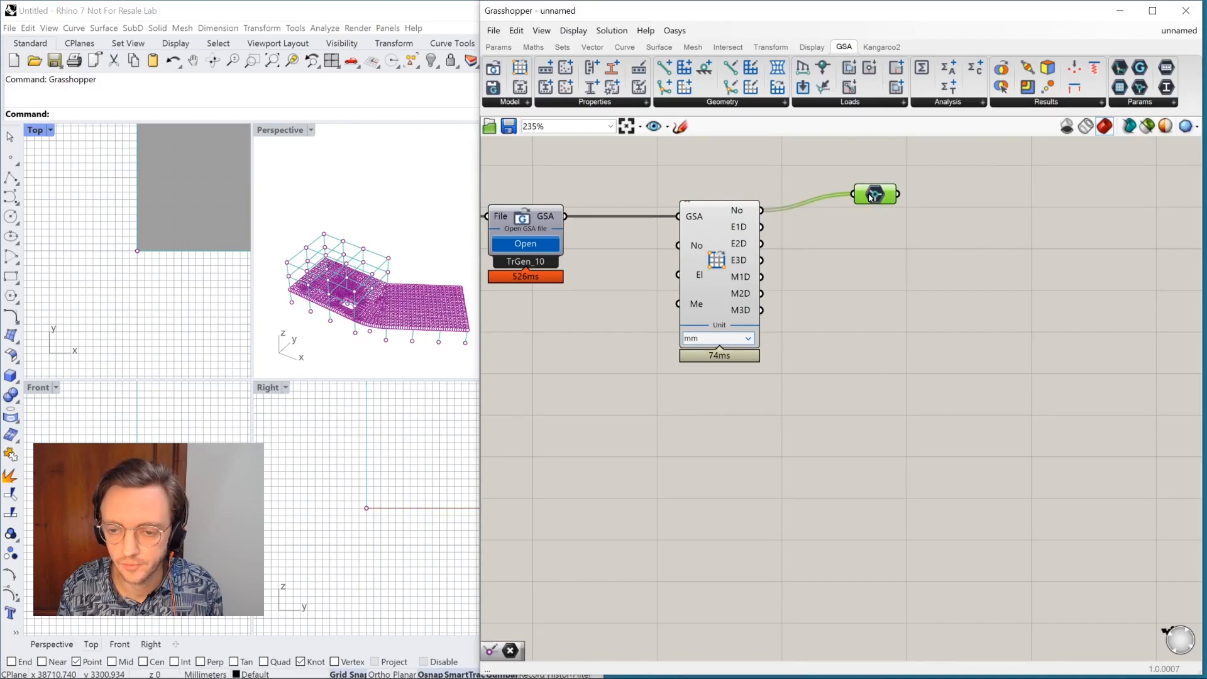
Step: Add an Element1D parameter below the Node parameter and connect it to the E1D output
left_click(1153, 104)
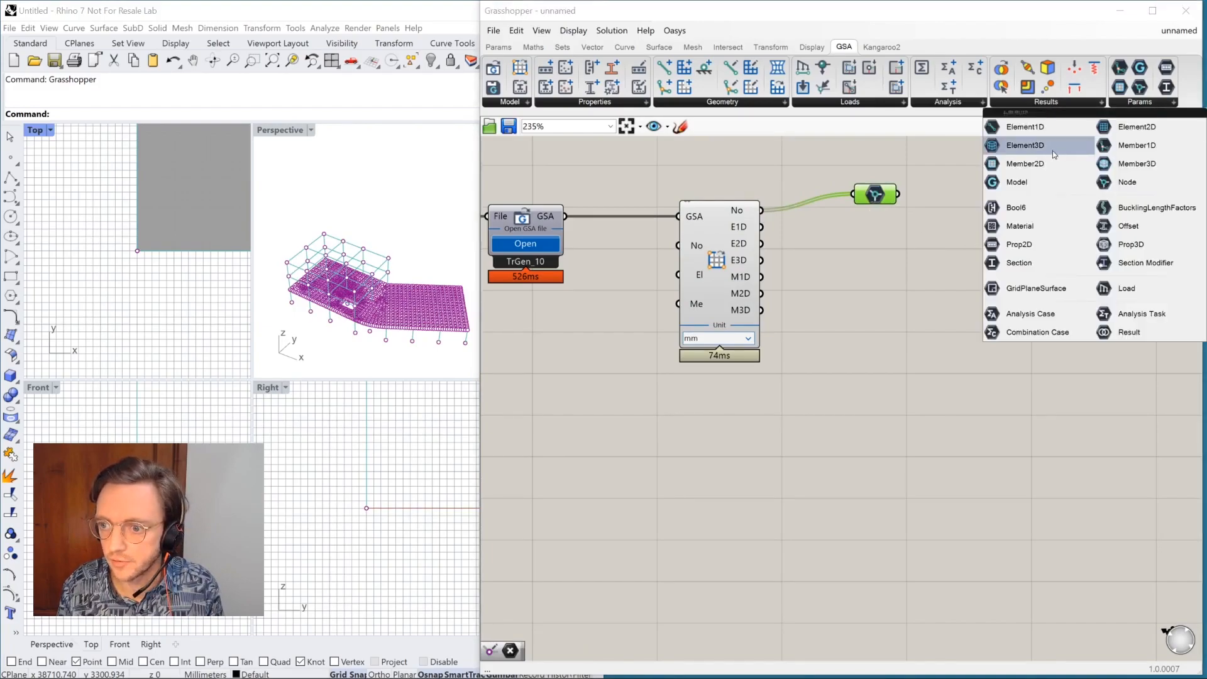
left_click_drag(1049, 135, 867, 239)
left_click_drag(762, 227, 867, 243)
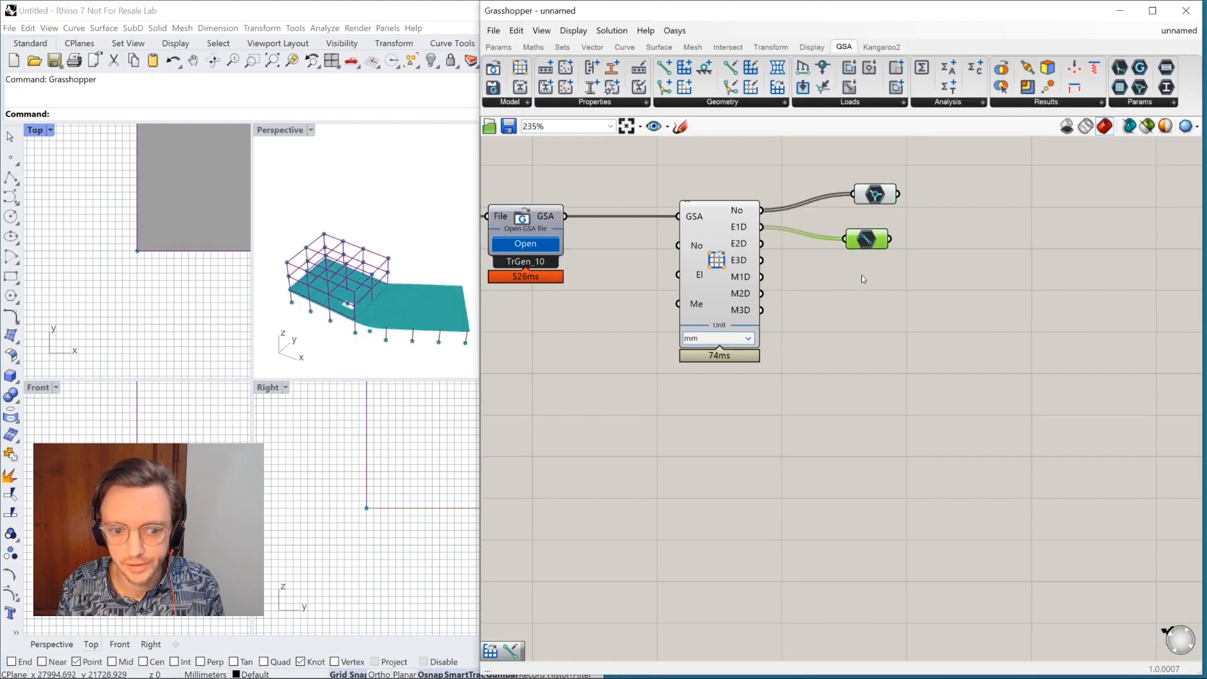
Step: Add an Element2D parameter connected to the E2D output and line up the three parameters in a column
mouse_move(752, 249)
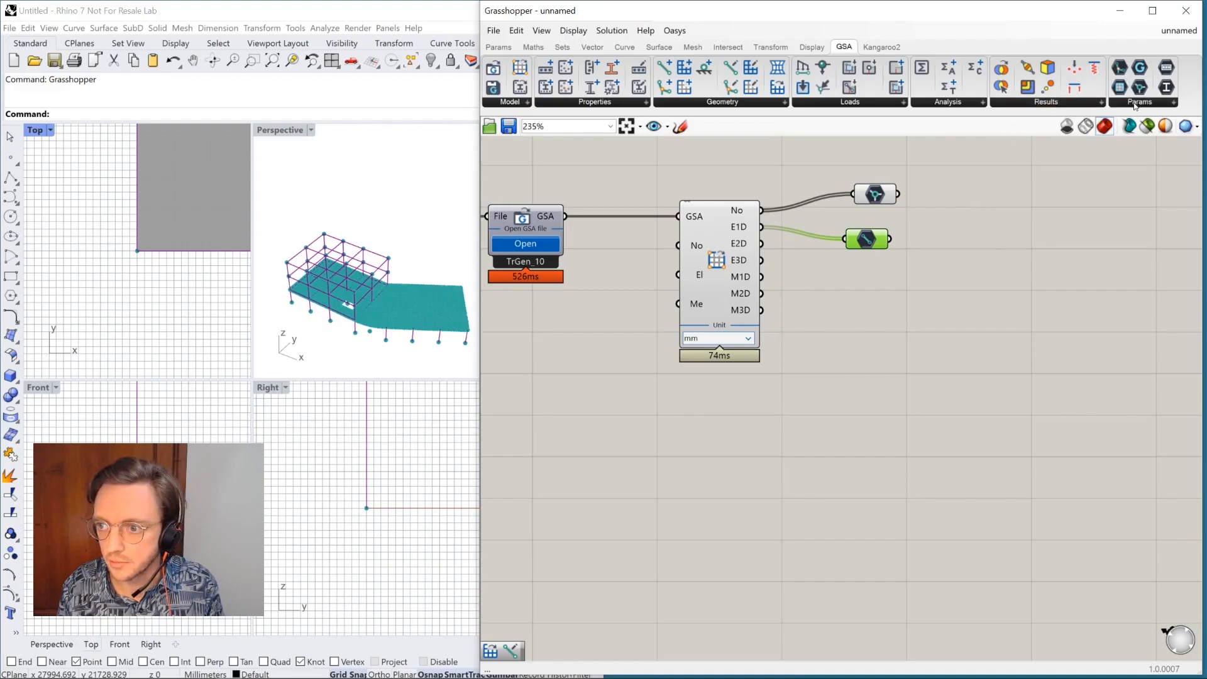
left_click(1136, 103)
left_click_drag(1135, 145, 761, 244)
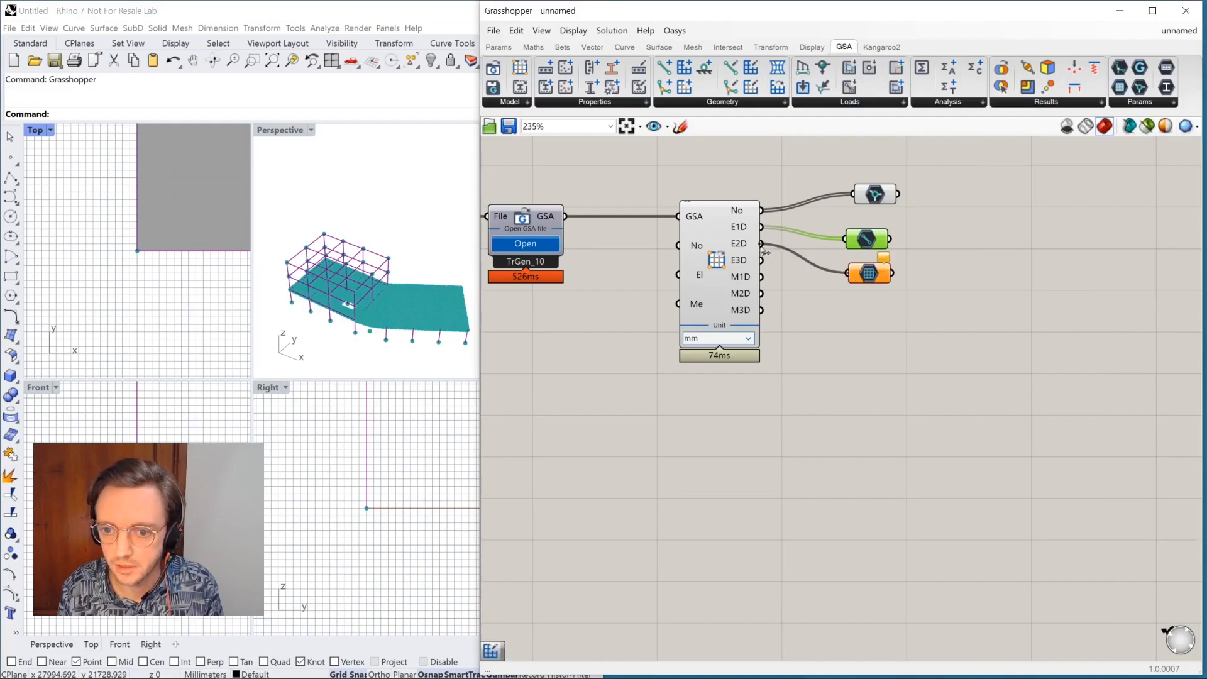
left_click_drag(868, 240, 867, 194)
left_click_drag(868, 274, 870, 267)
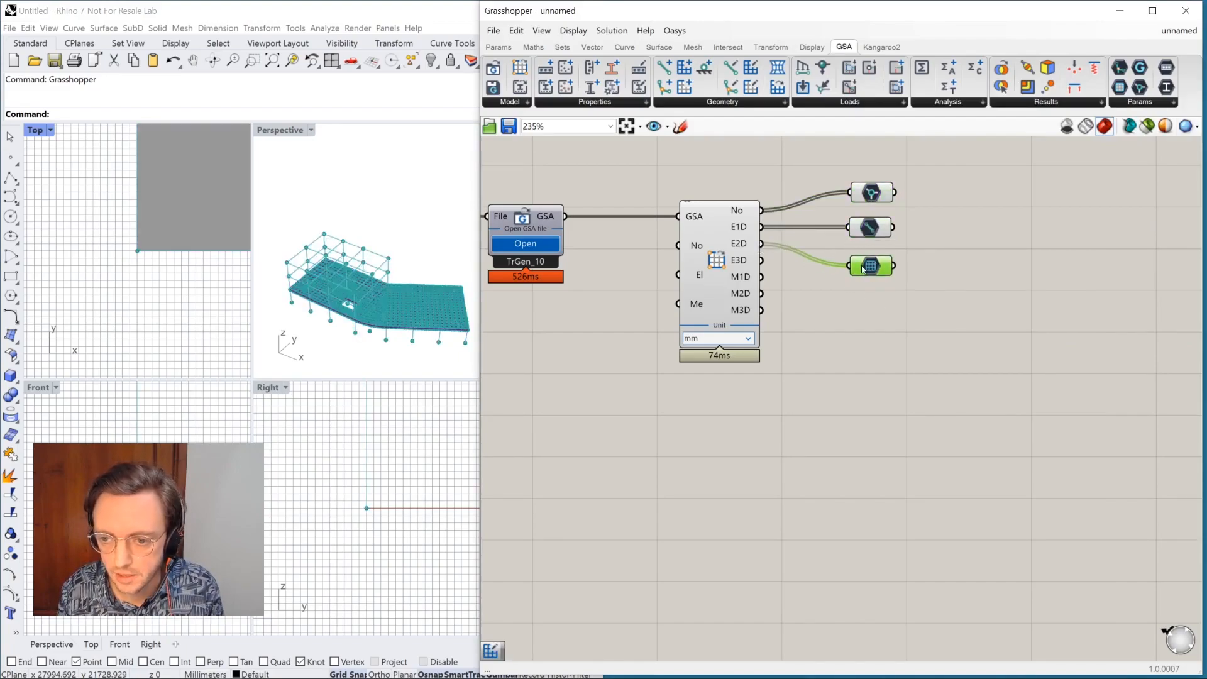
mouse_move(863, 269)
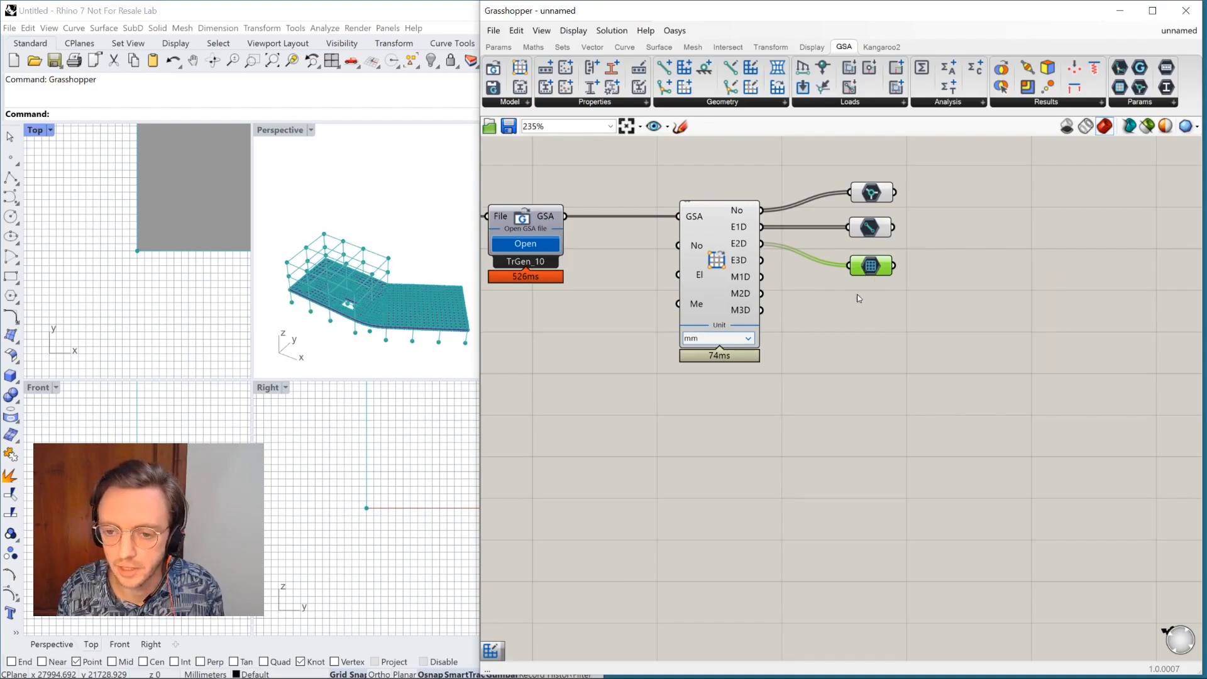
Step: Delete the Node and Element1D parameters and add a List Item component fed by the Element2D parameter
left_click_drag(930, 173, 864, 255)
key("Delete")
double_click(930, 259)
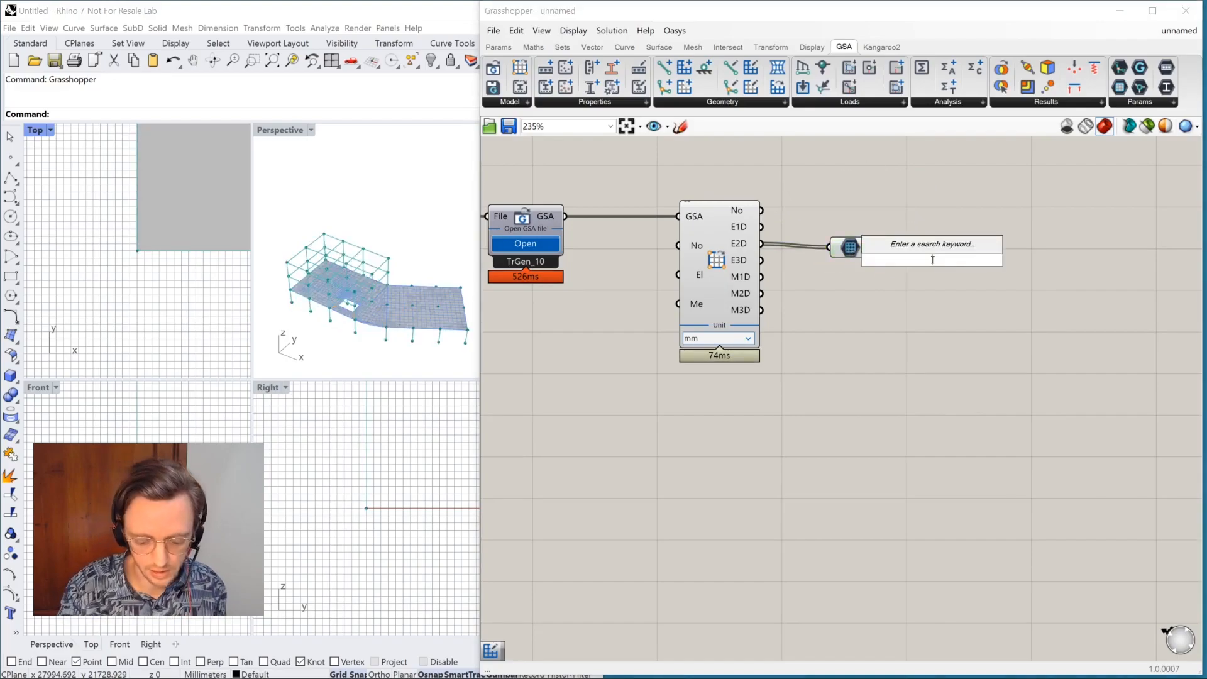
type("item")
key("Return")
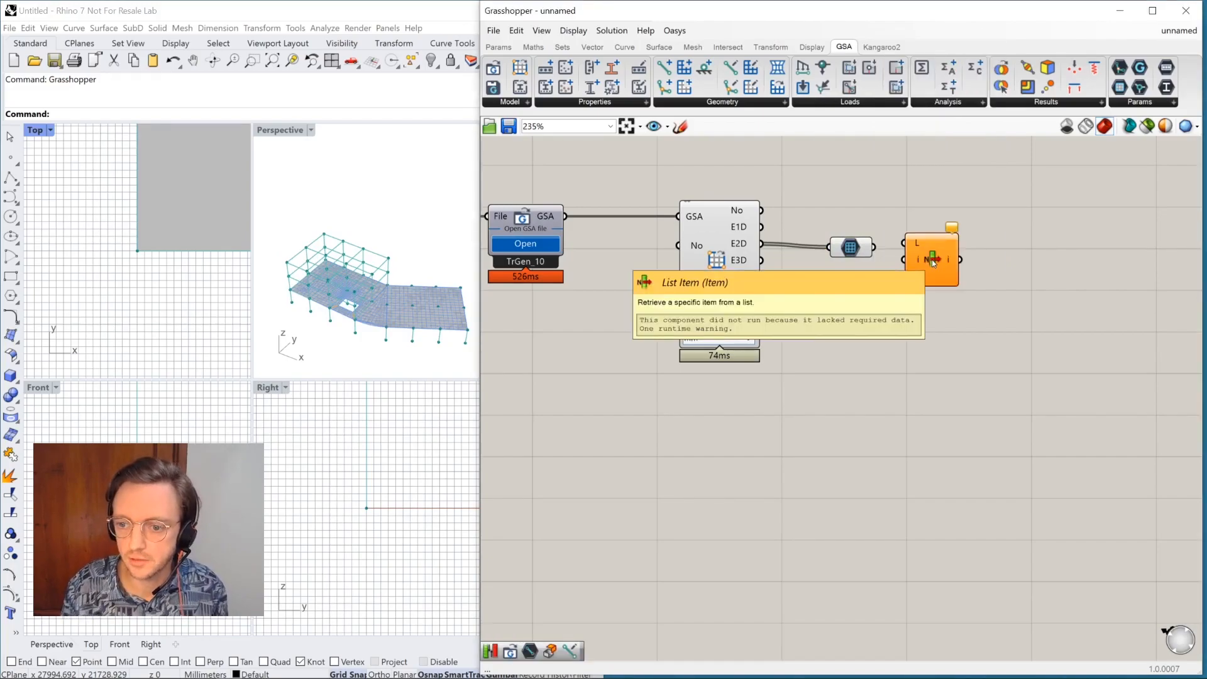
left_click_drag(875, 247, 846, 254)
Step: Hide the Get Model Geometry preview and examine the List Item mesh up close in the Perspective viewport
left_click(724, 245)
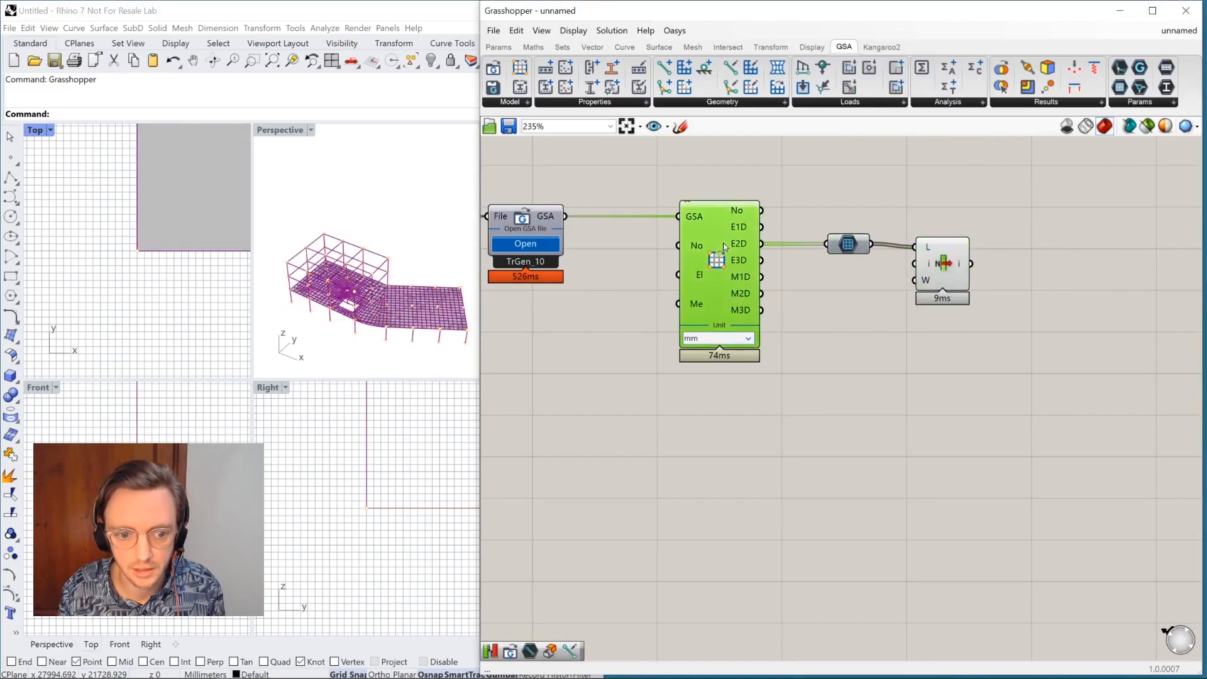
left_click_drag(933, 275, 989, 274)
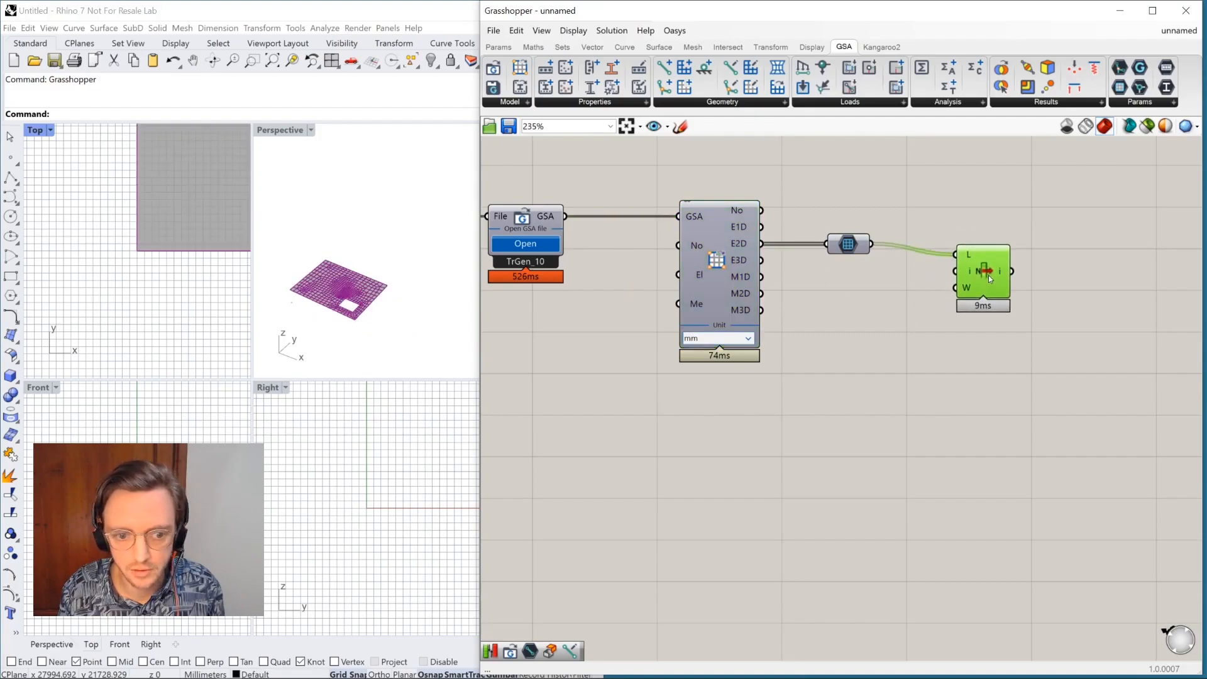
right_click_drag(331, 321, 321, 308)
scroll(321, 305, "up", 6)
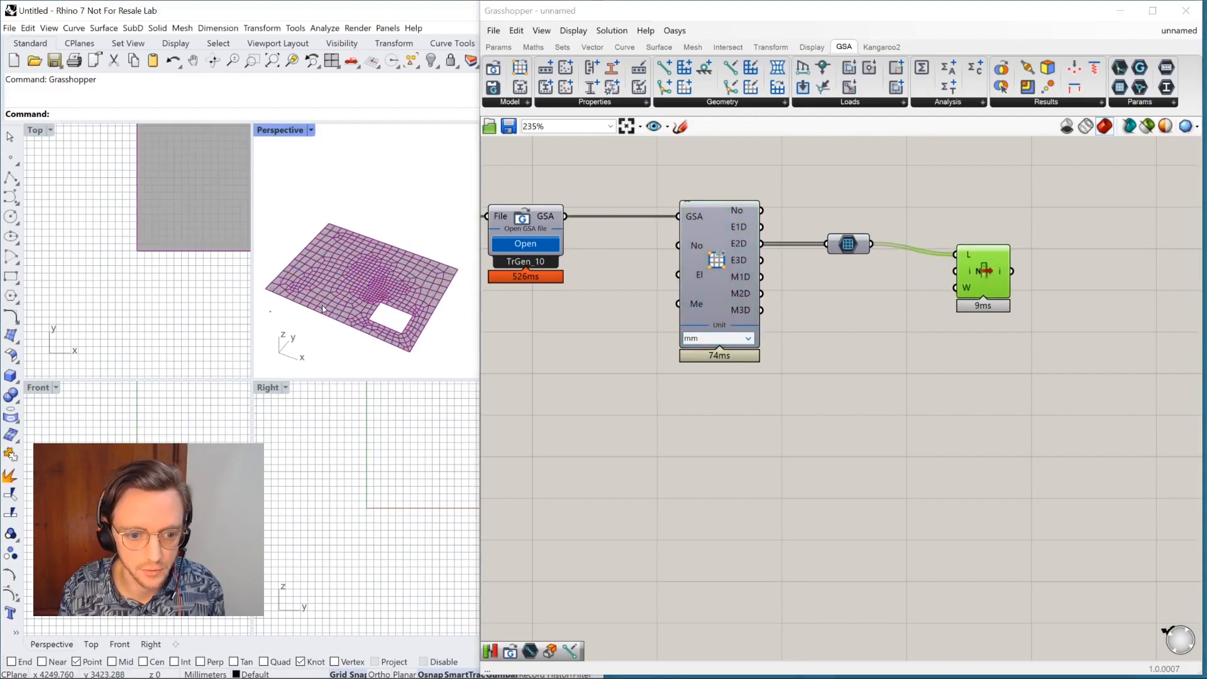
scroll(368, 254, "up", 3)
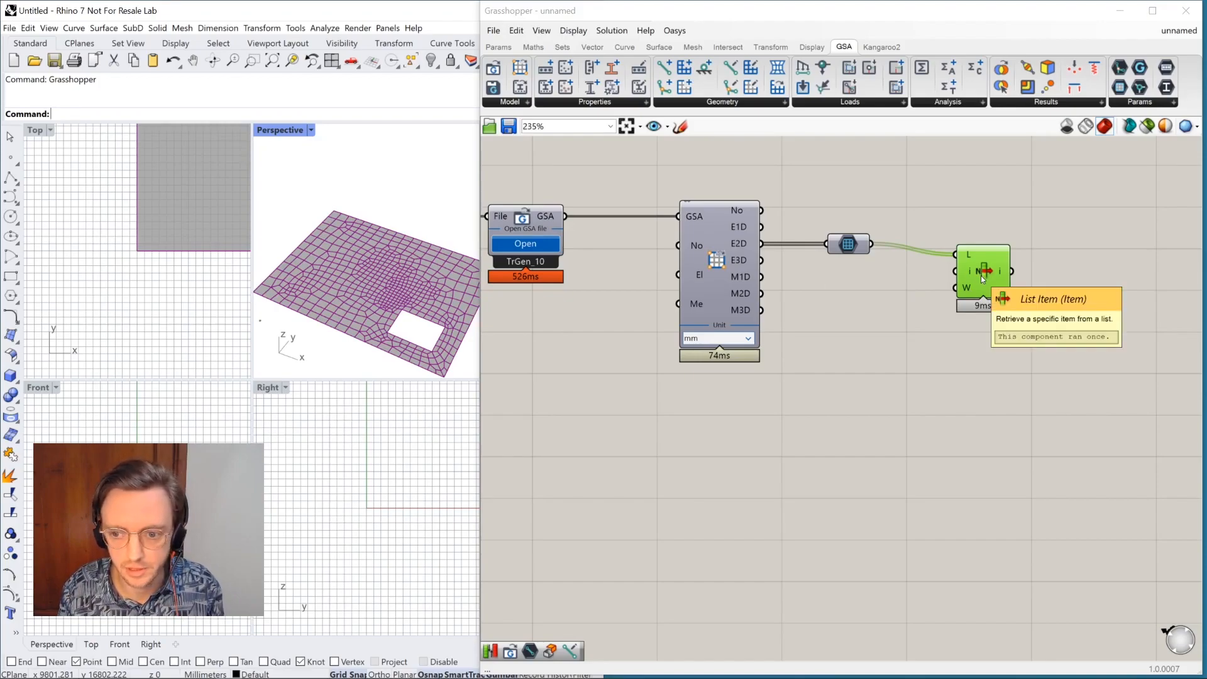
Step: Add a number slider starting at 0, connect it to List Item's index input, and change it to 1, then 2
double_click(913, 299)
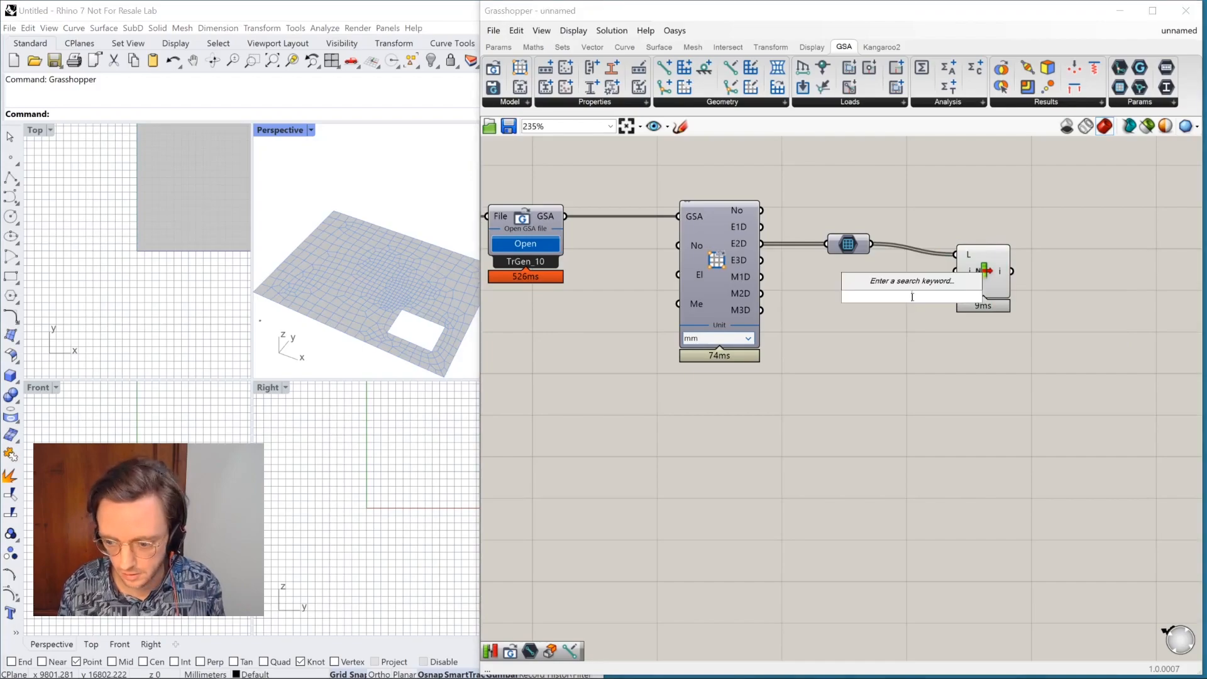
type("0..")
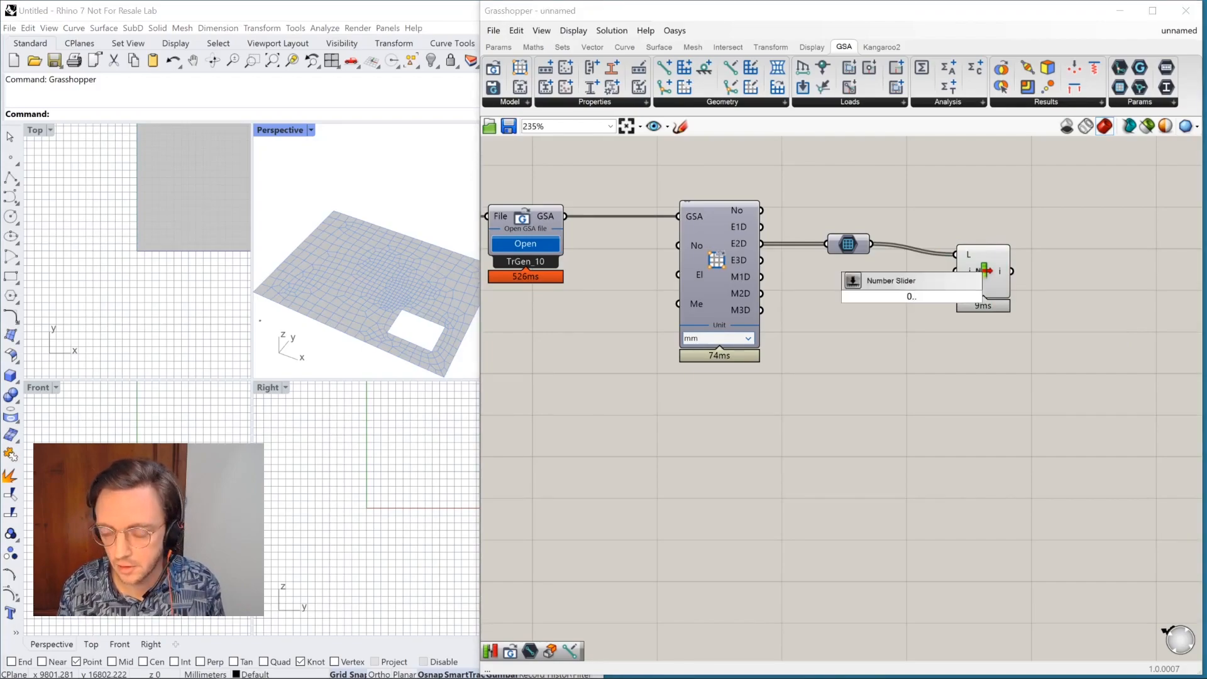
key("Return")
left_click_drag(894, 287, 878, 281)
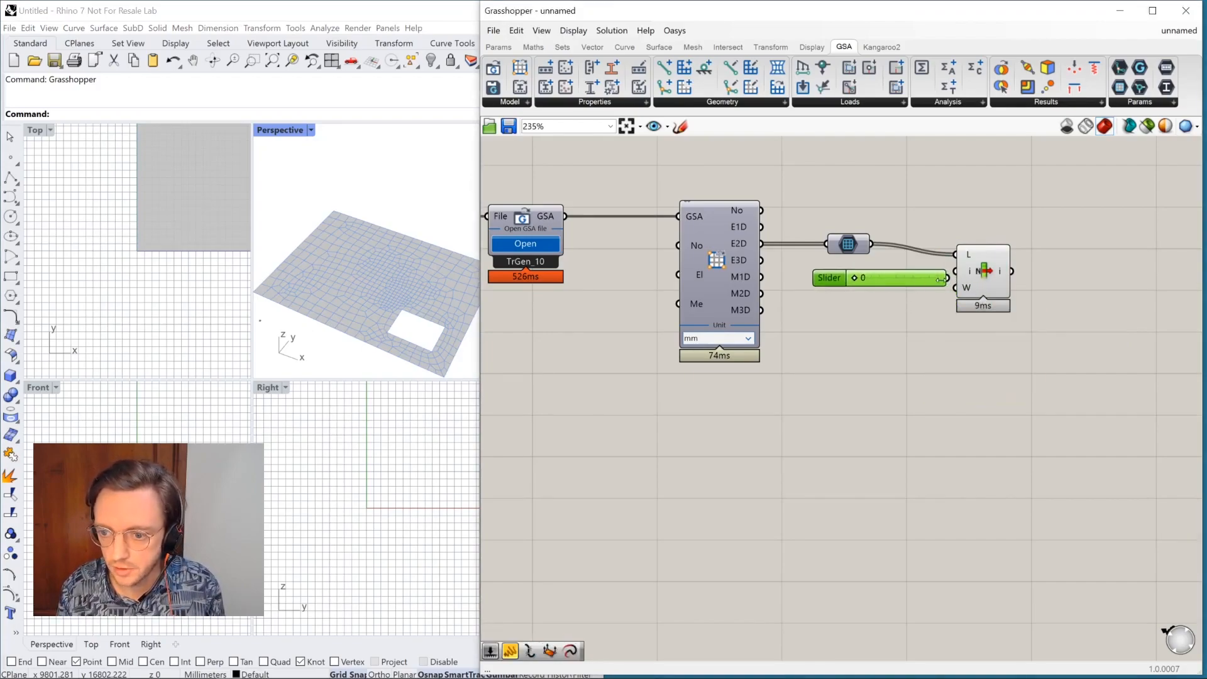
left_click_drag(953, 280, 955, 272)
left_click_drag(839, 280, 894, 274)
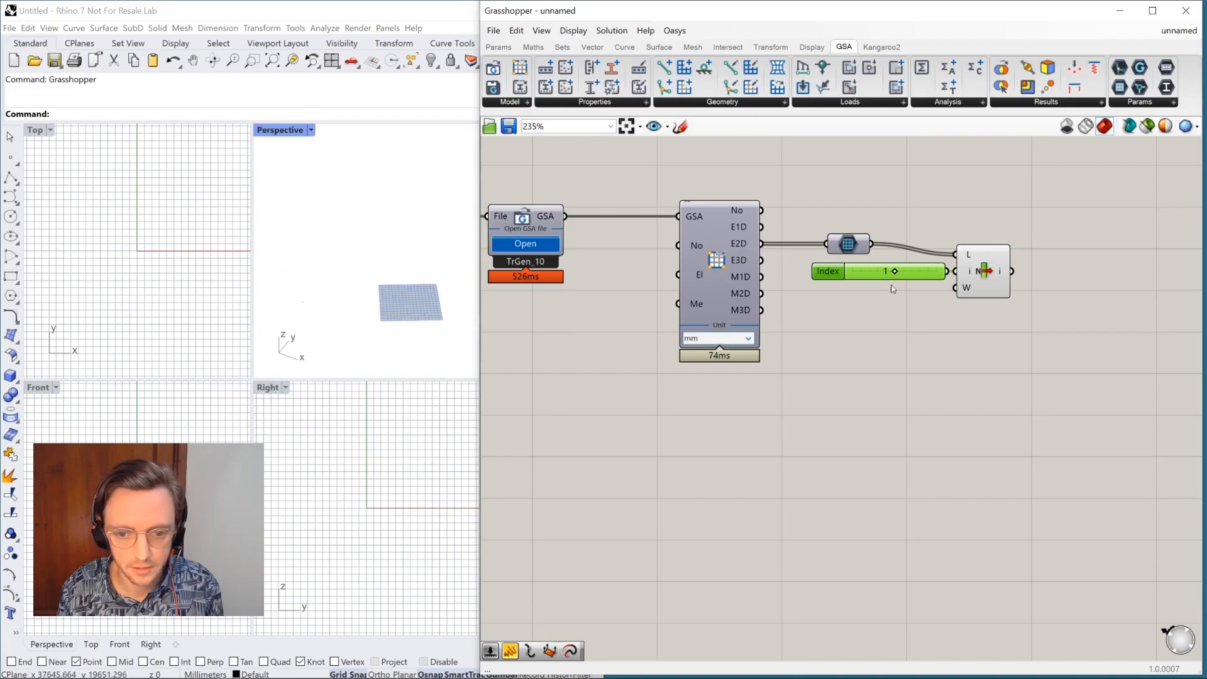
left_click_drag(895, 272, 925, 274)
Step: Turn the Get Model Geometry preview back on and highlight the List Item mesh for index 2 within the model
left_click(714, 261)
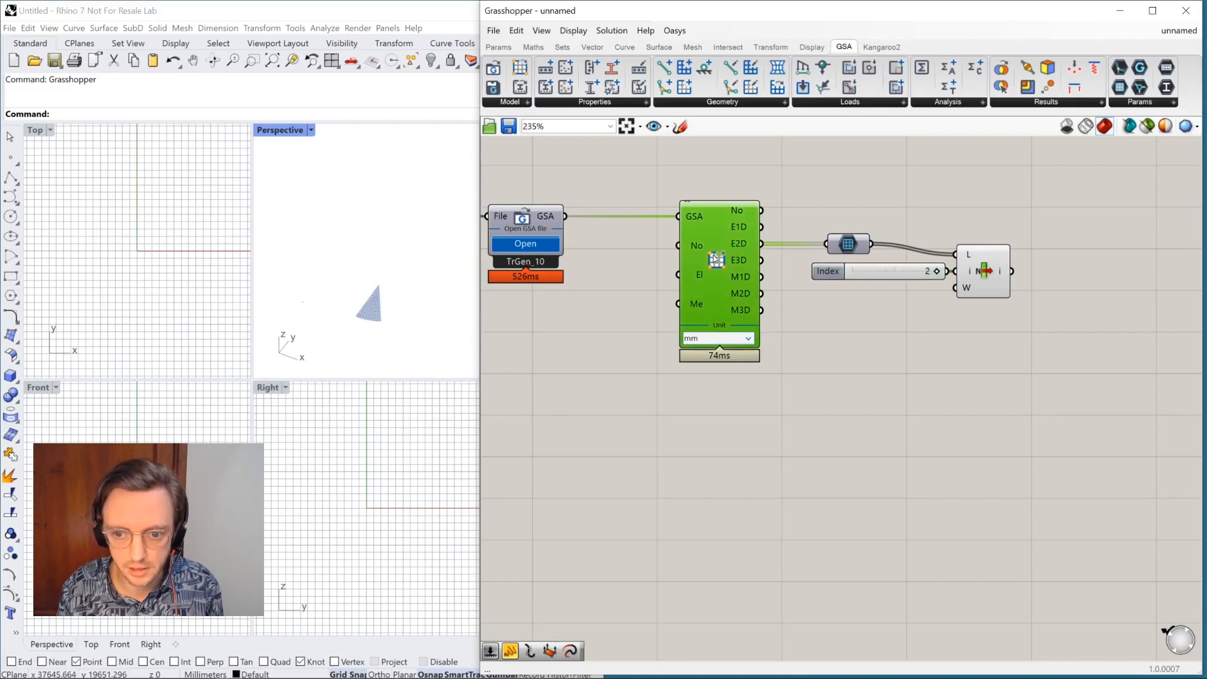
left_click(930, 306)
left_click(964, 272)
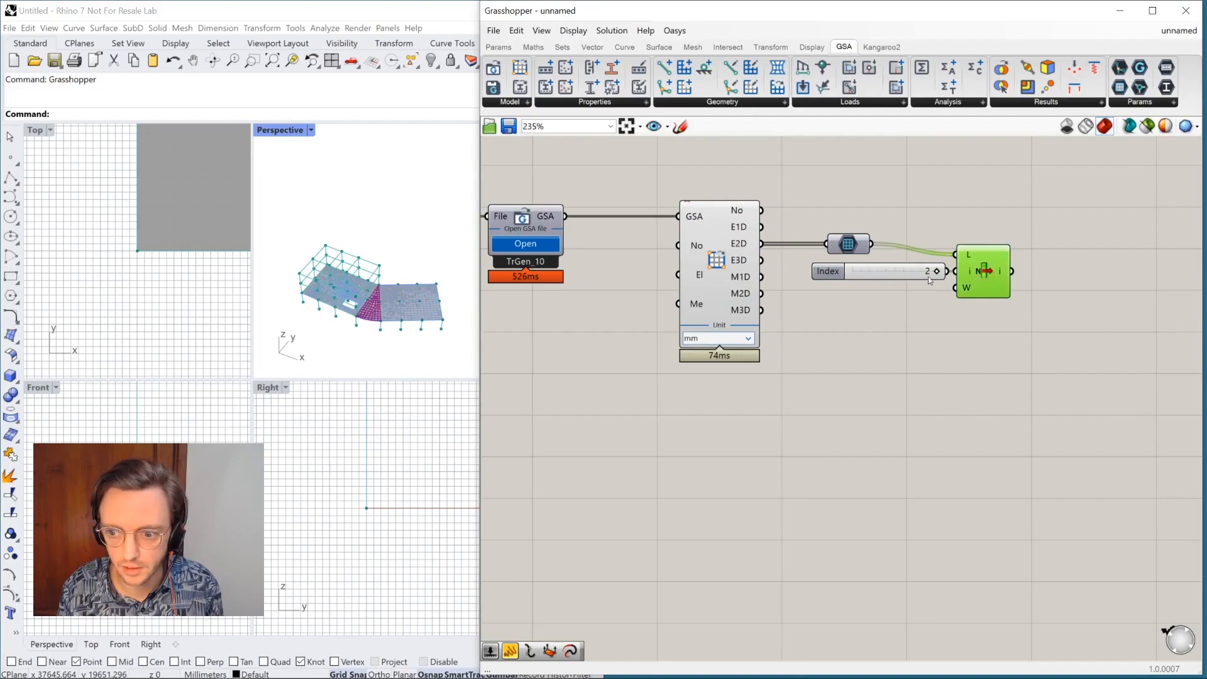
mouse_move(936, 272)
left_mouse_down()
mouse_move(859, 275)
mouse_move(934, 275)
left_mouse_up()
Step: Delete the Element2D parameter, the Index slider and the List Item component
left_click_drag(1012, 329, 805, 204)
key("Delete")
right_click_drag(827, 317, 765, 317)
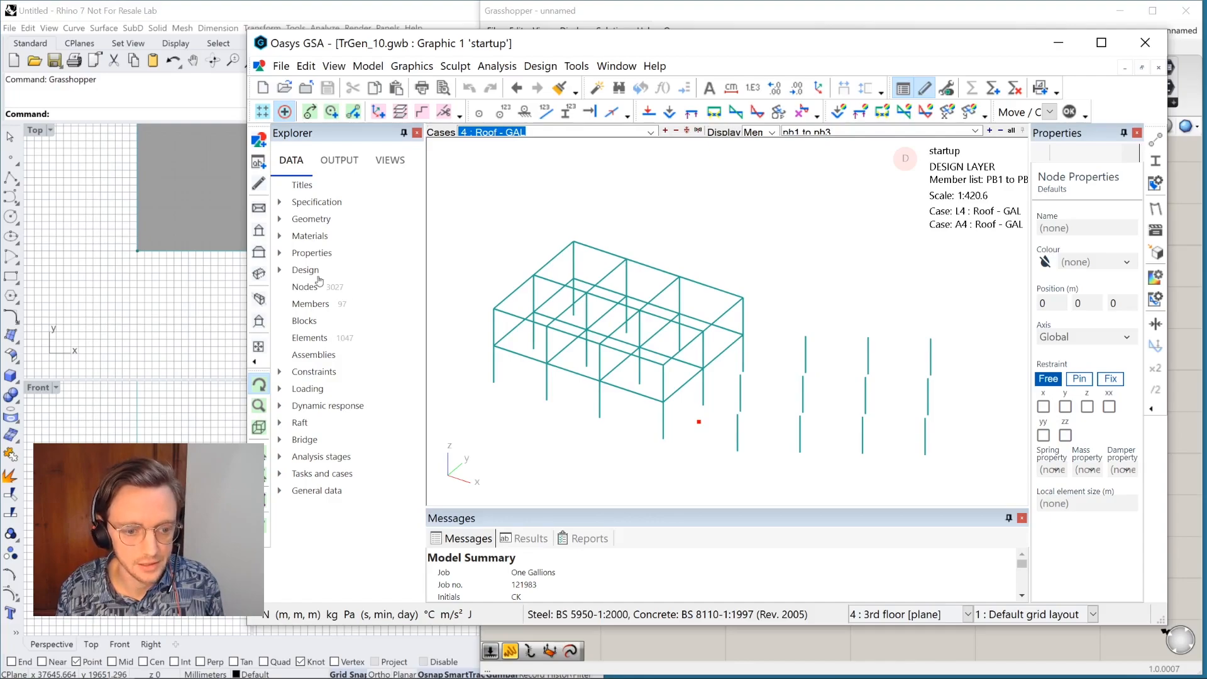
Step: Switch to Oasys GSA, open the Section Library table of TrGen_10, and return to Grasshopper
left_click(314, 254)
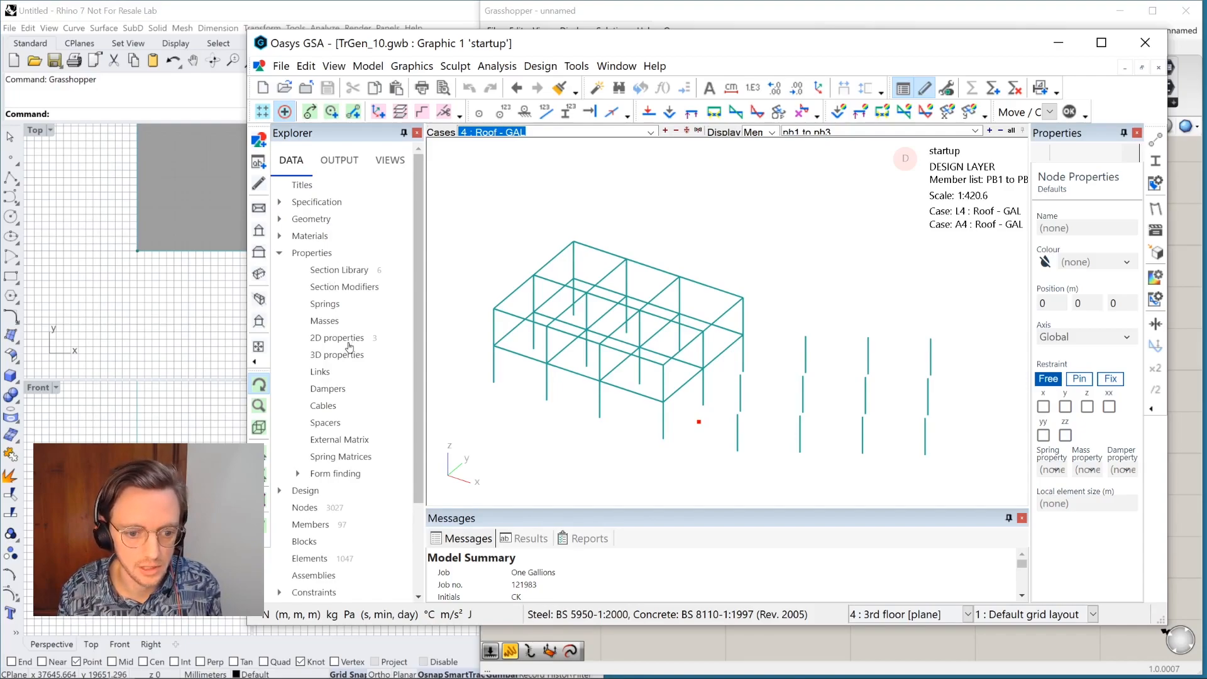
double_click(348, 272)
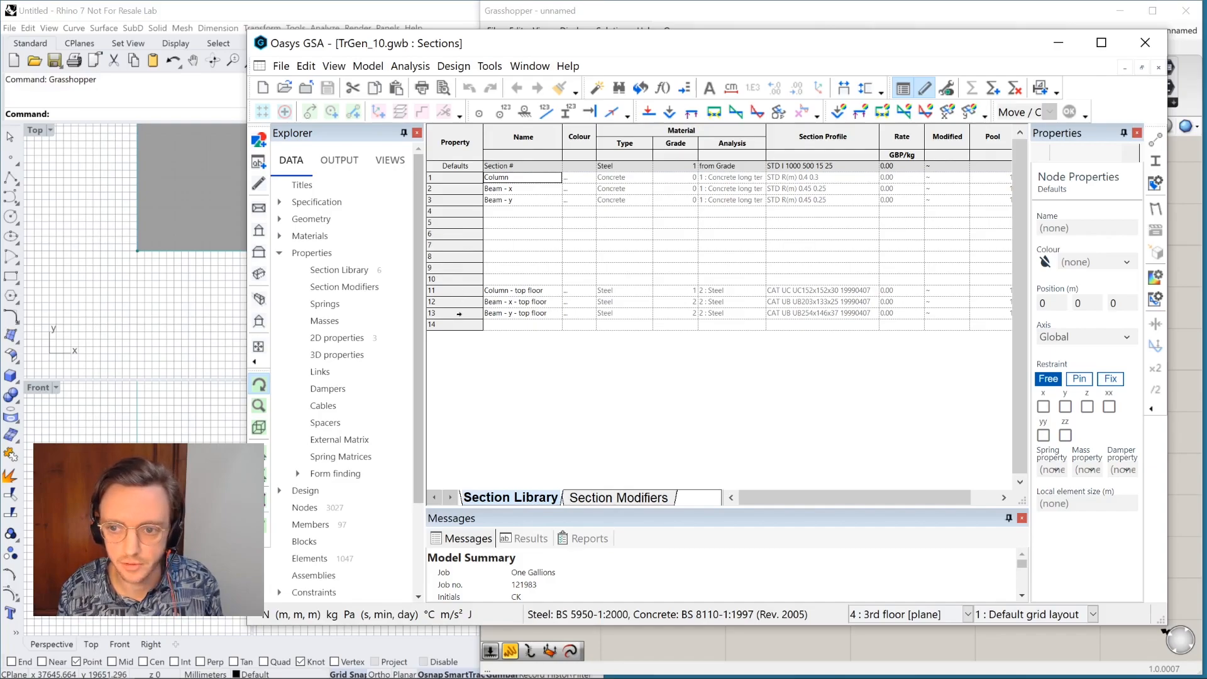
left_click(930, 13)
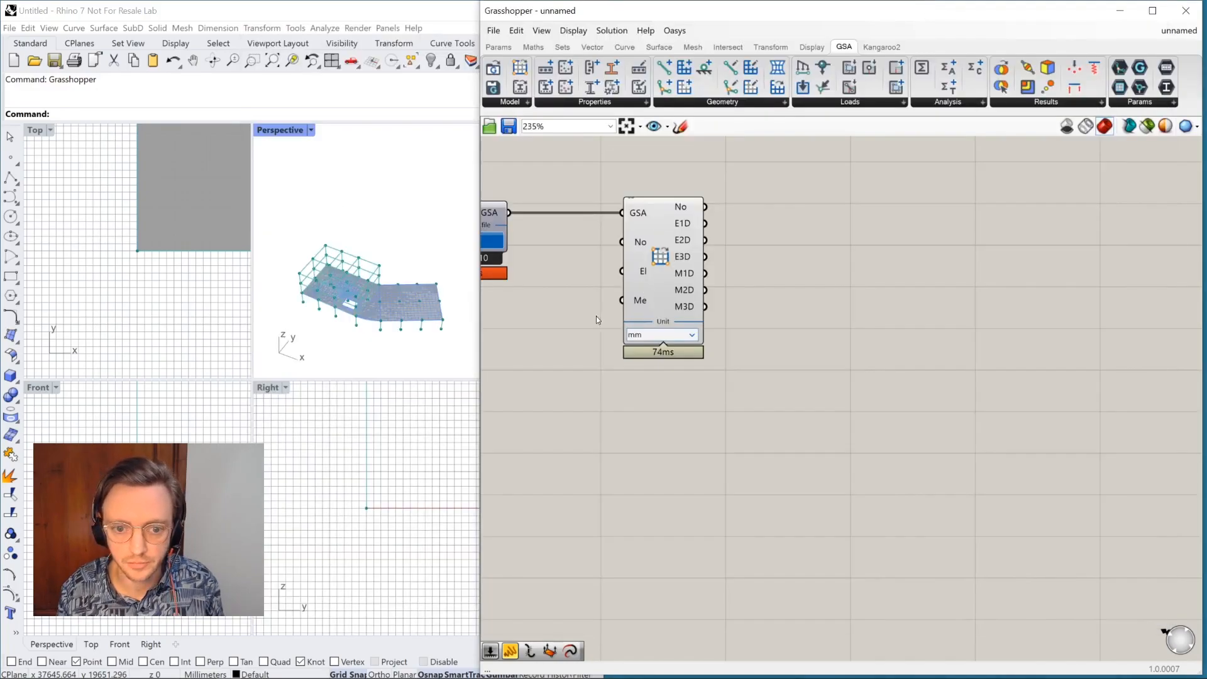
Step: Reposition Get Model Geometry, place a Get Model Properties component below it, and connect the Open Model GSA output to it
left_click_drag(675, 304, 720, 266)
right_click_drag(624, 312, 778, 327)
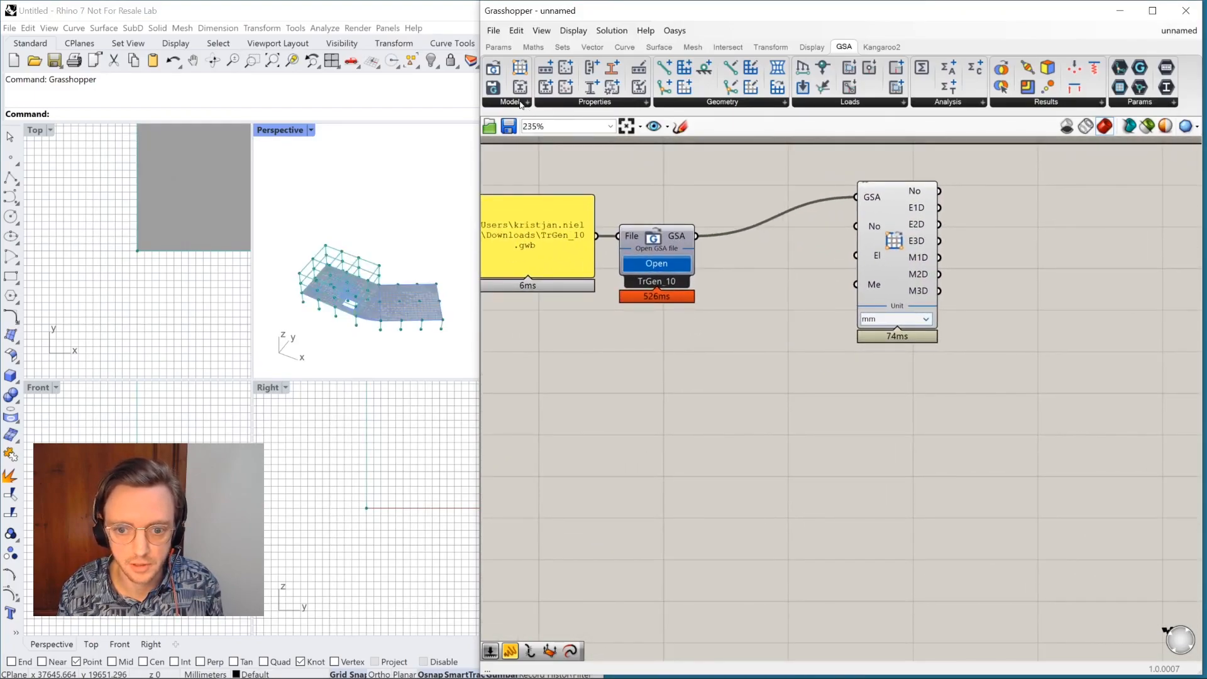
left_click(521, 102)
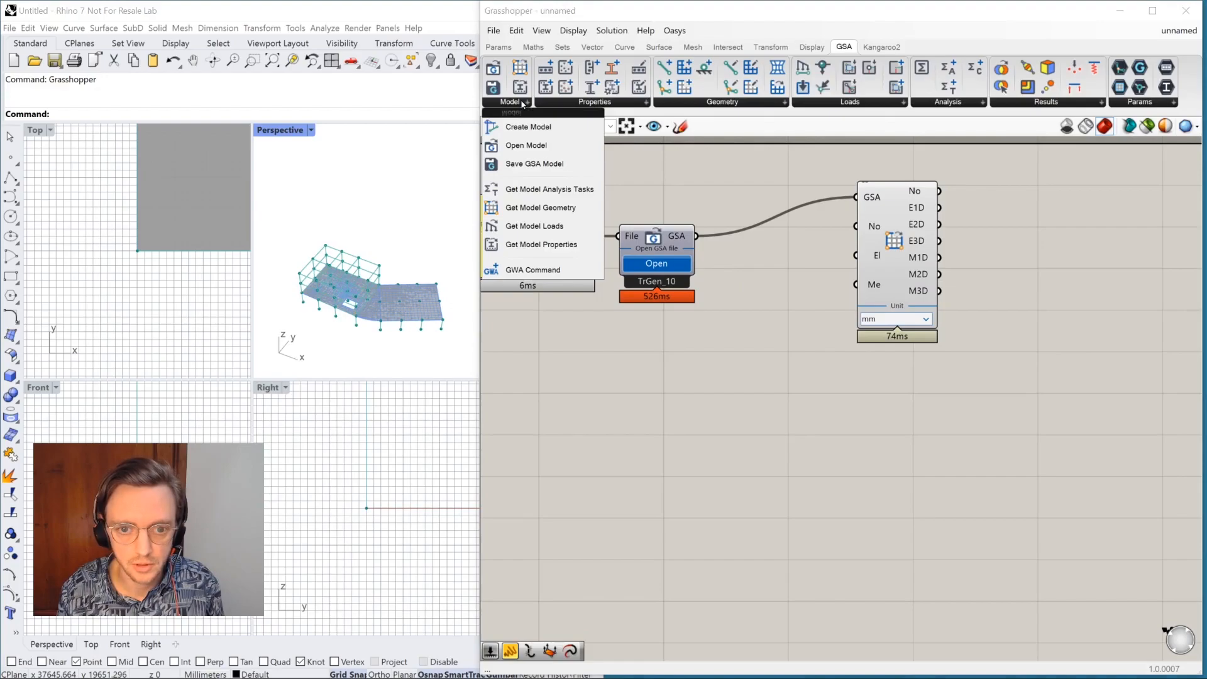
left_click(556, 244)
left_click(865, 422)
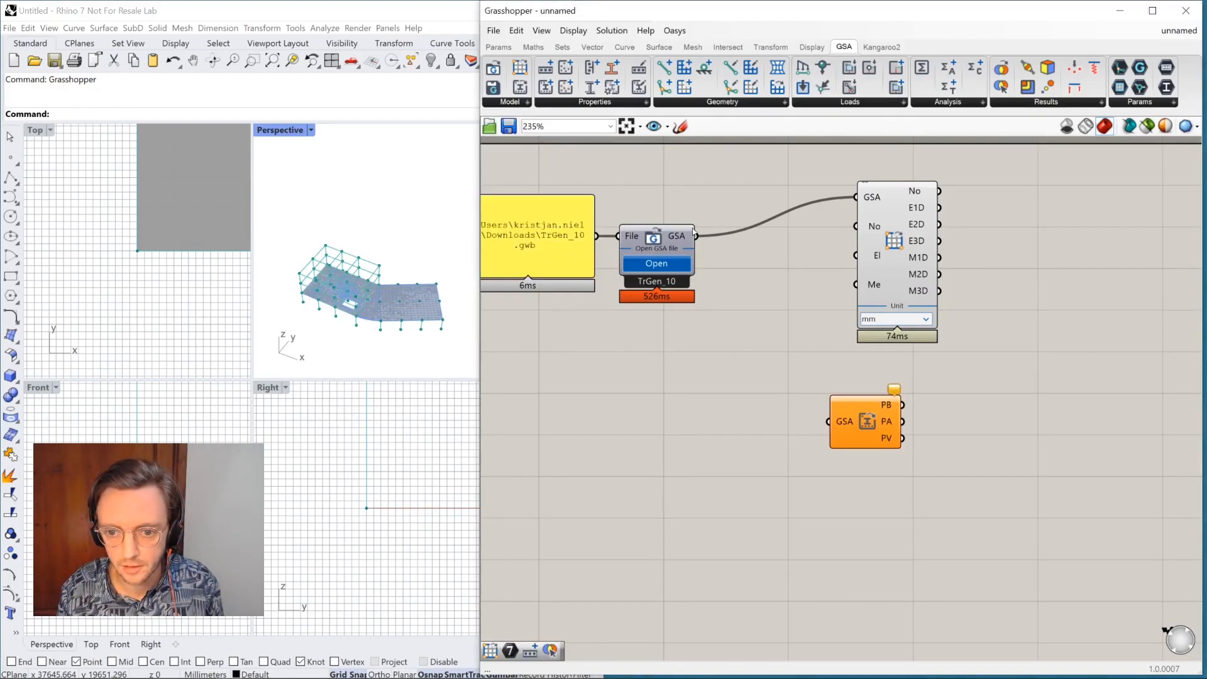
left_click_drag(695, 235, 830, 422)
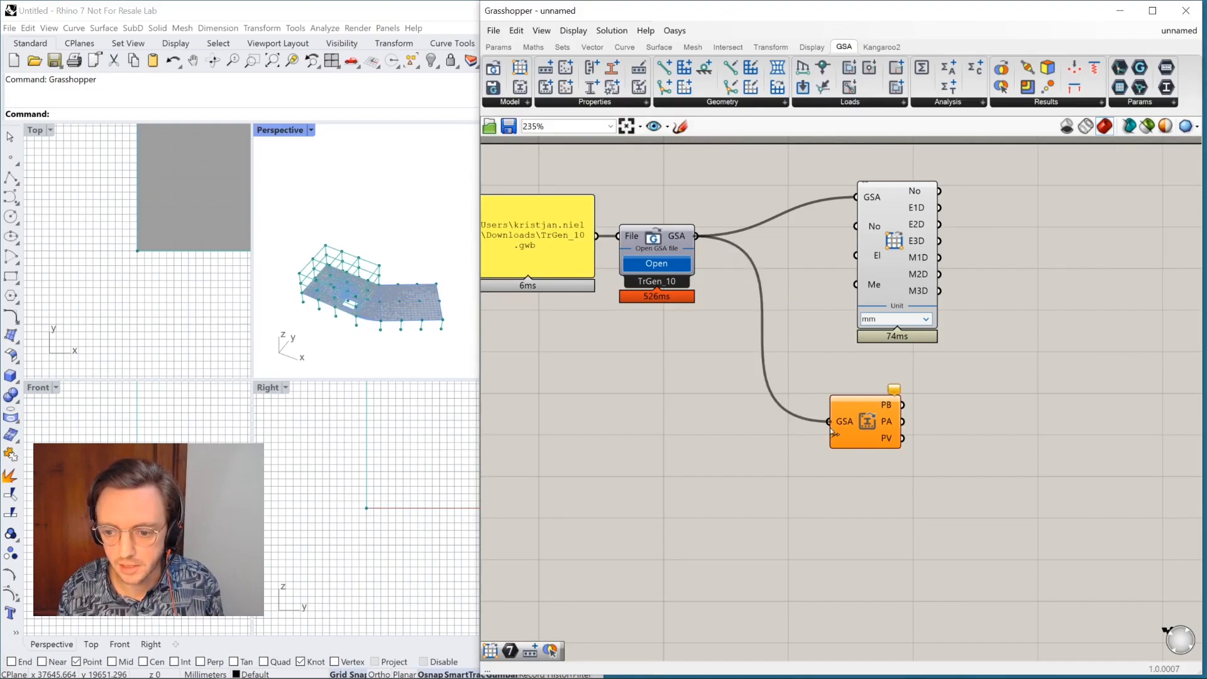
Step: Add a panel beside Get Model Properties and connect the PB sections output to it
right_click_drag(834, 433, 665, 369)
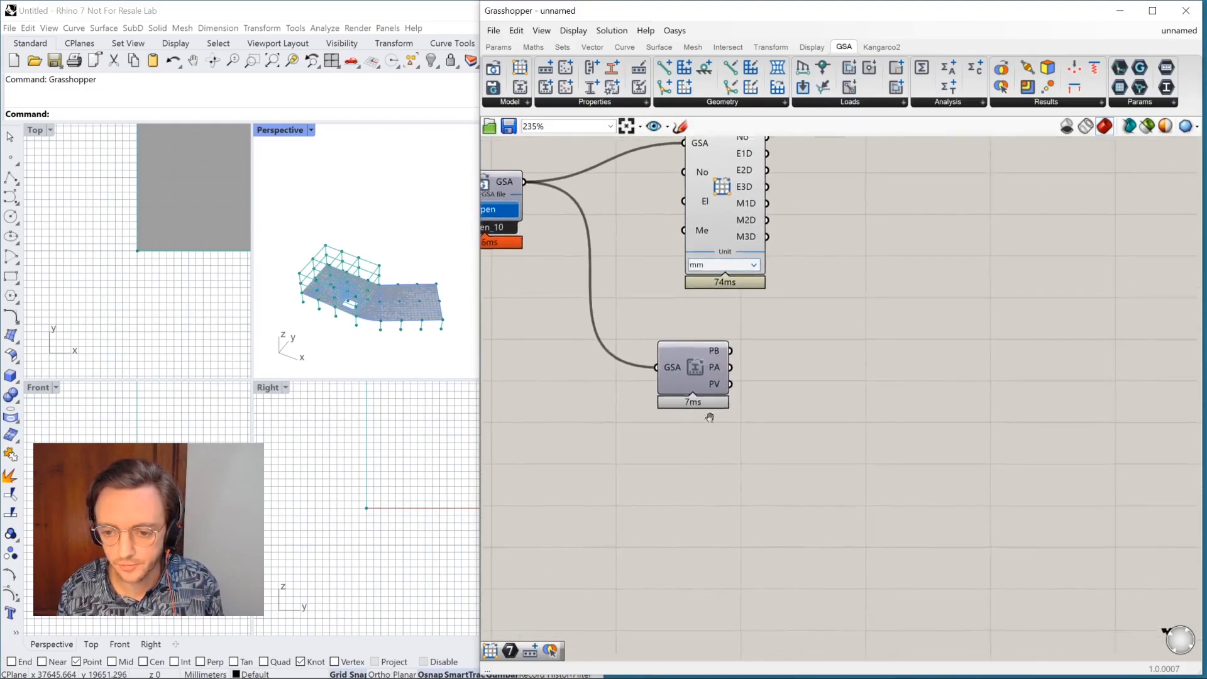
double_click(800, 365)
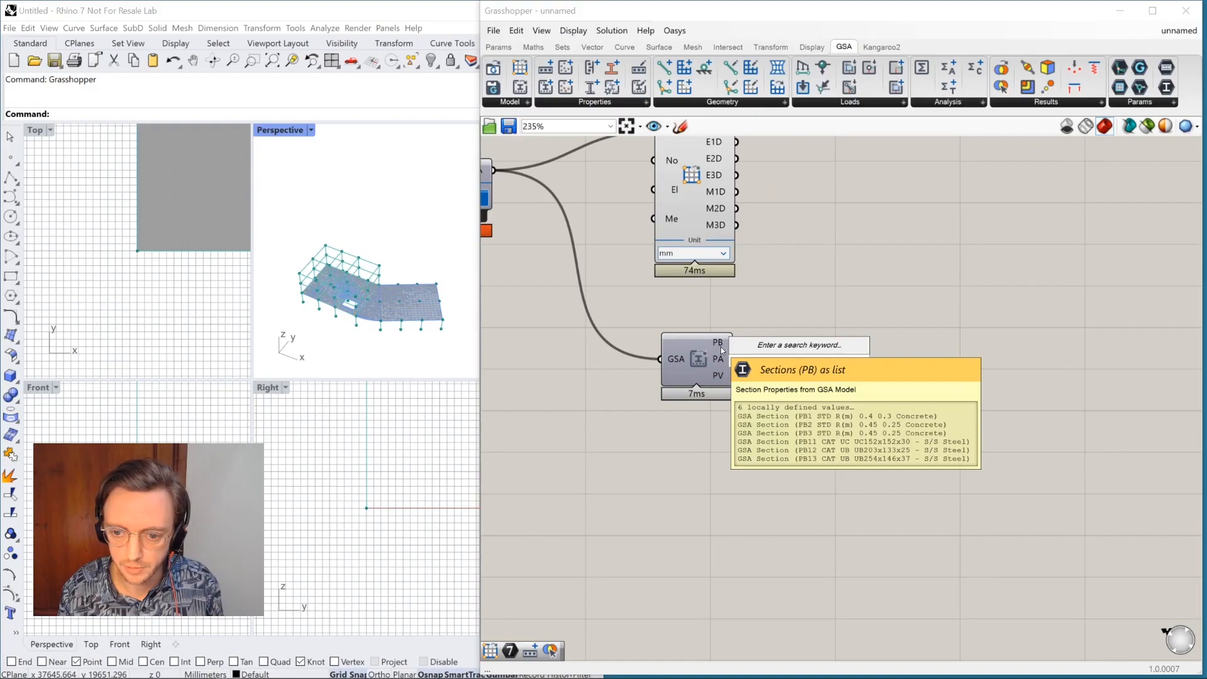
mouse_move(724, 362)
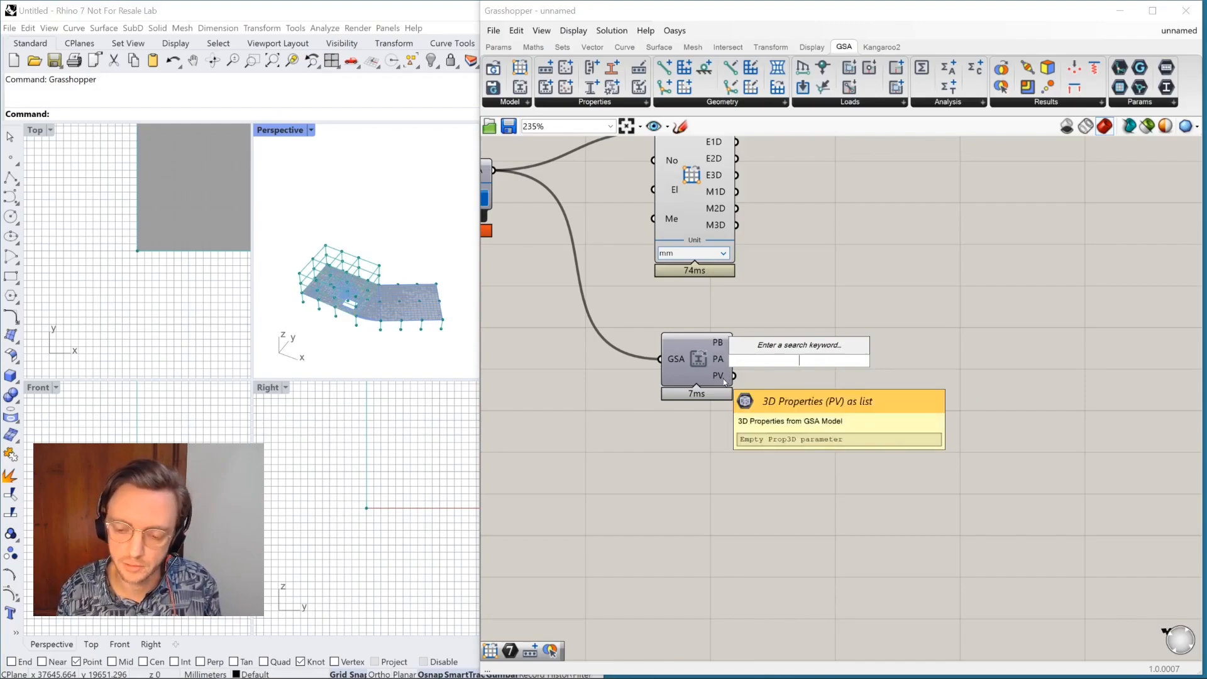
type("panel")
key("Return")
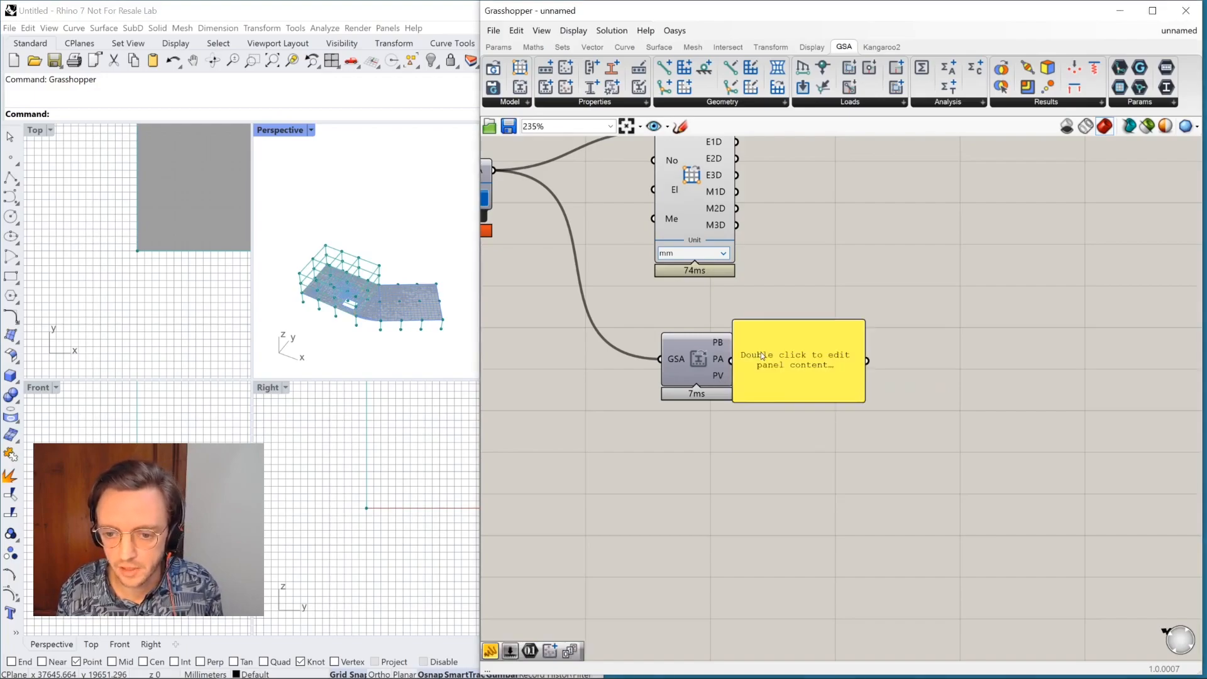
left_click_drag(762, 356, 811, 346)
left_click_drag(734, 342, 846, 358)
Step: Enlarge the sections panel so that every list entry fits on a single line
left_click_drag(926, 359, 1082, 356)
right_click_drag(863, 390, 749, 369)
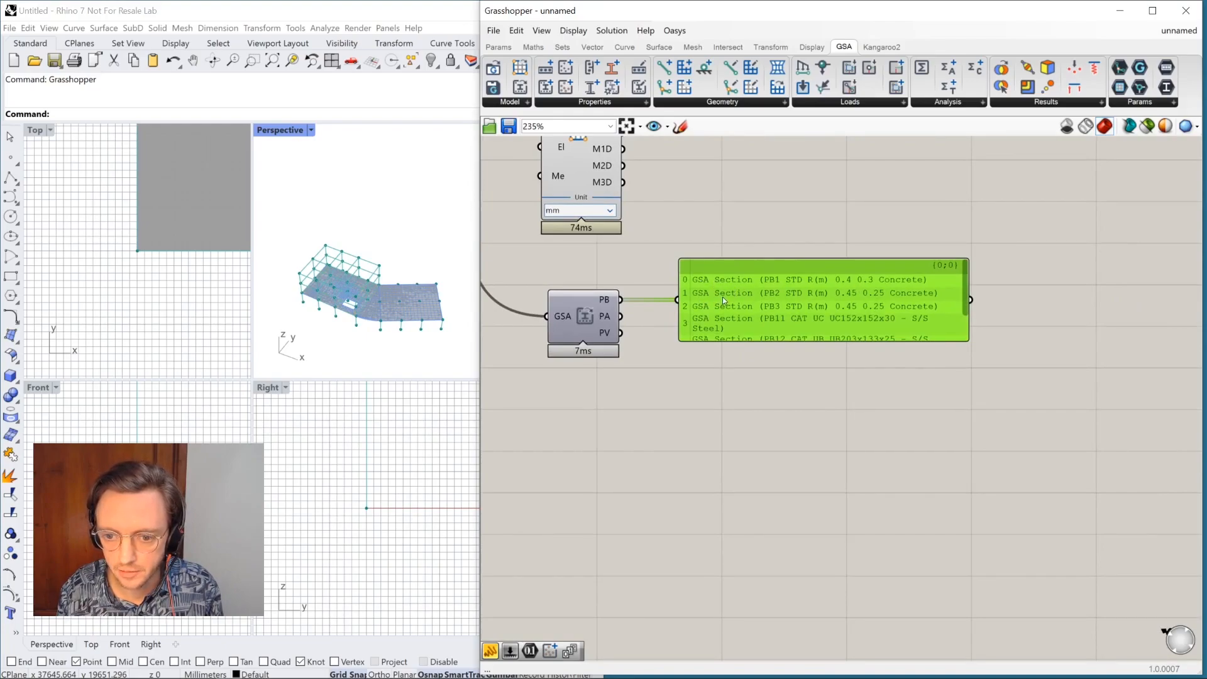
left_click_drag(968, 341, 1057, 357)
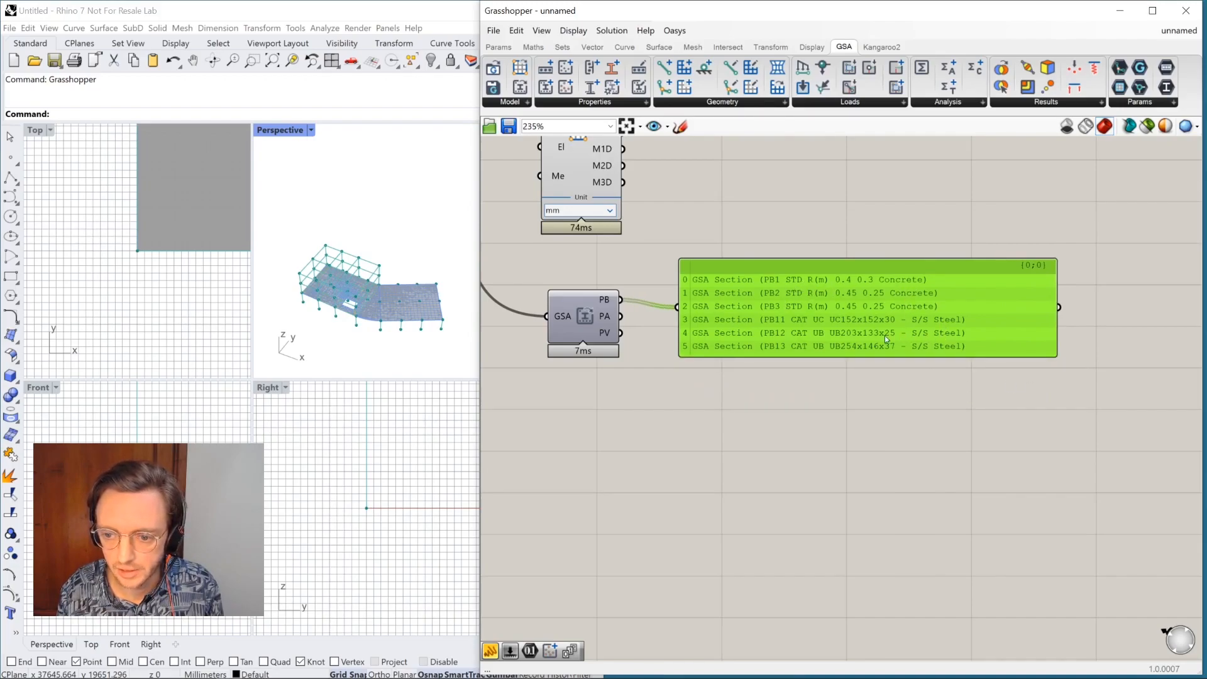
Step: Place an Edit Section component below the sections panel and connect the Get Model Properties PB output to its PB input
left_click_drag(884, 335, 915, 327)
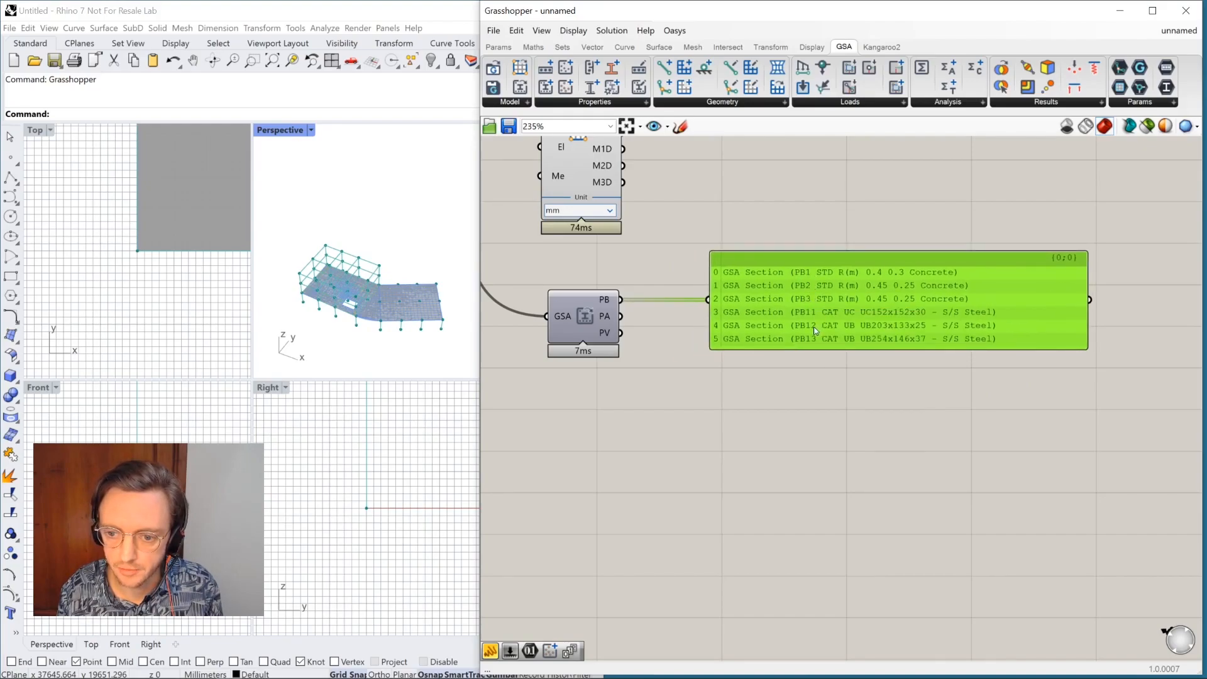
right_click_drag(687, 369, 746, 371)
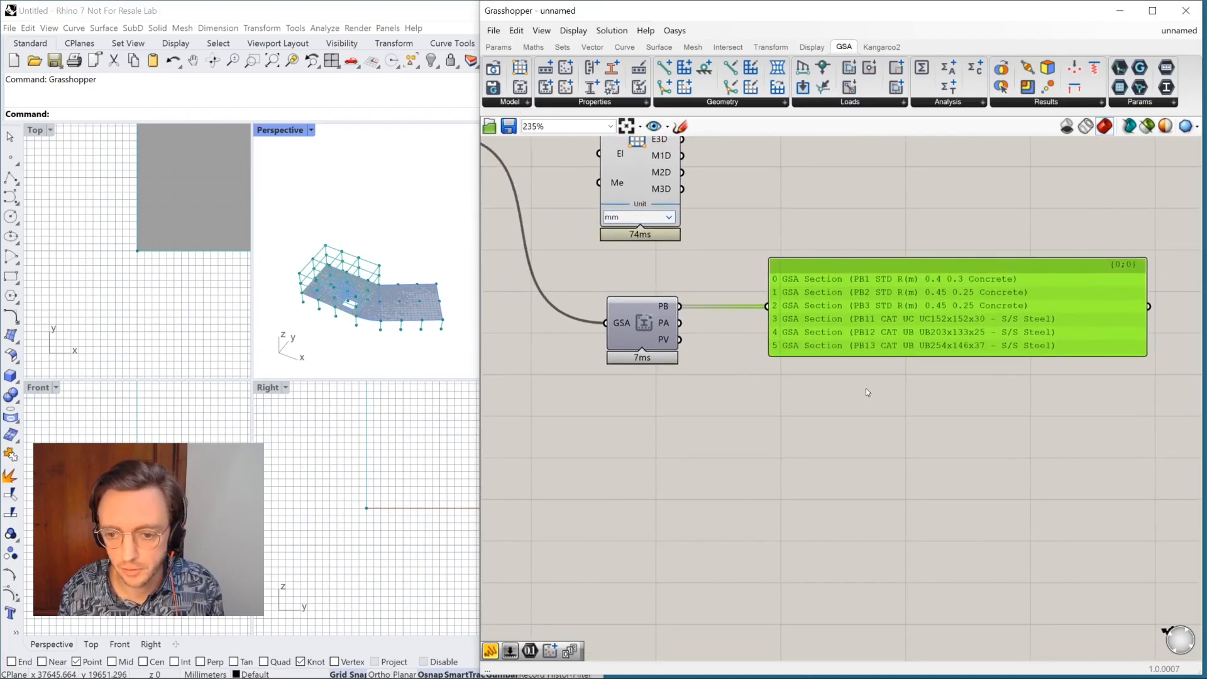
right_click_drag(862, 386, 809, 370)
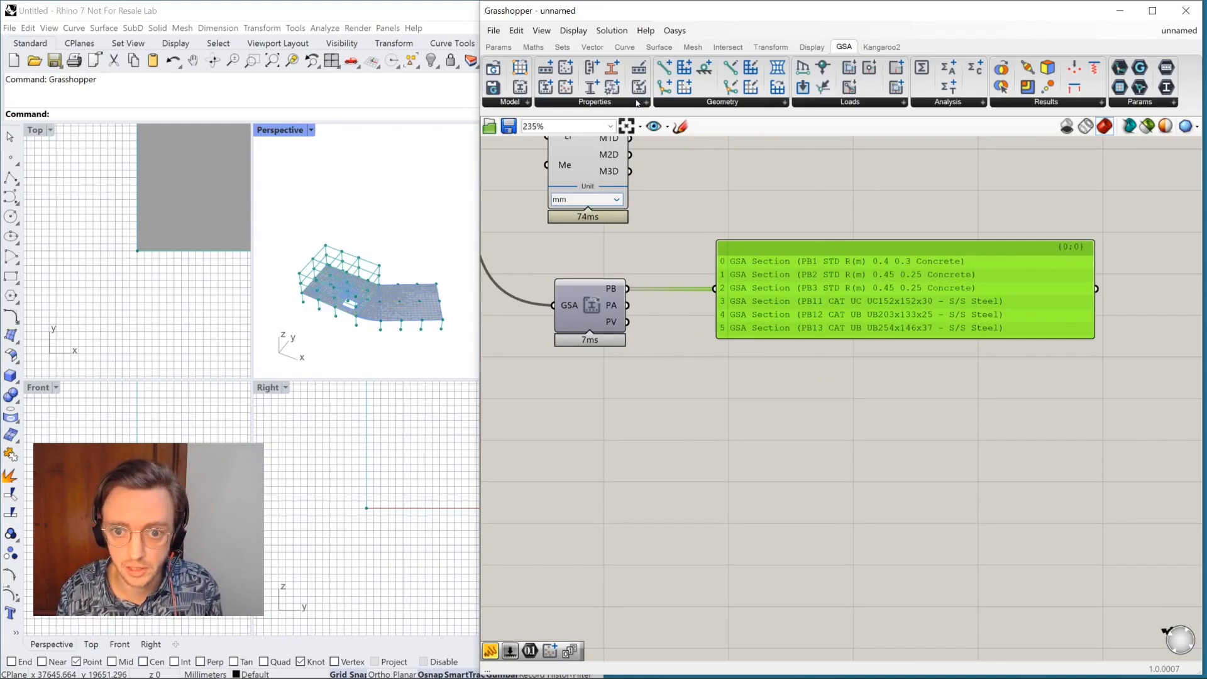
left_click(637, 104)
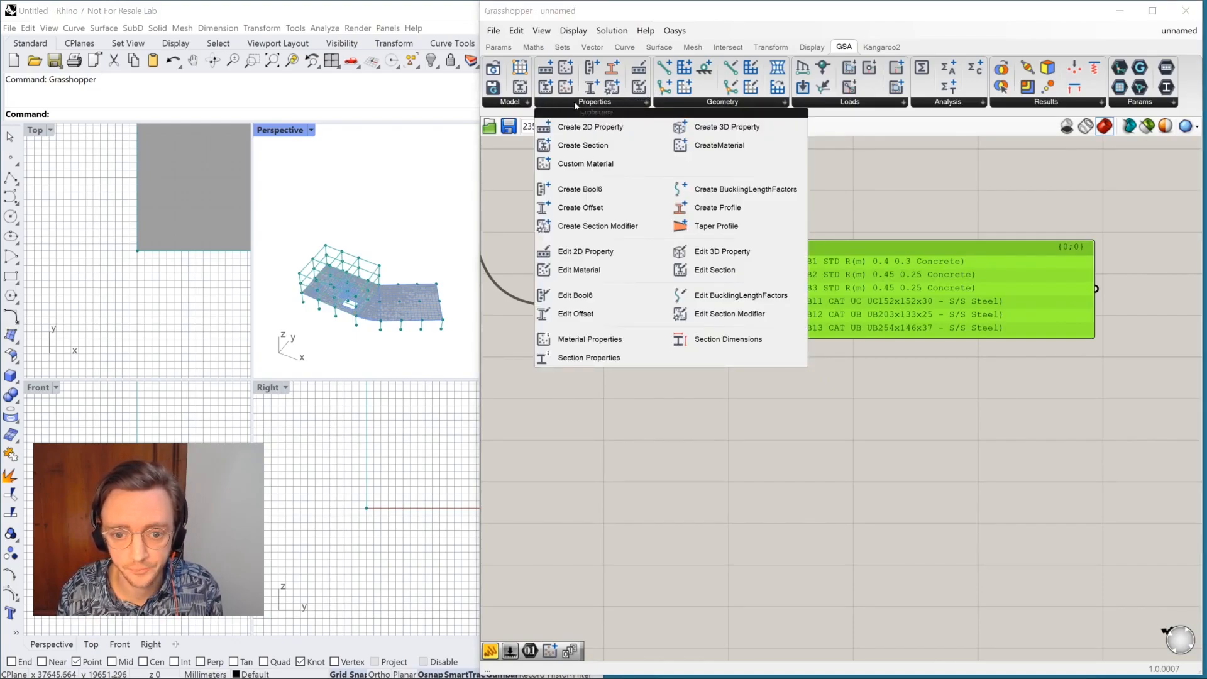
left_click(707, 272)
left_click(723, 403)
left_click_drag(823, 275, 835, 220)
left_click_drag(748, 351, 767, 329)
left_click(827, 342)
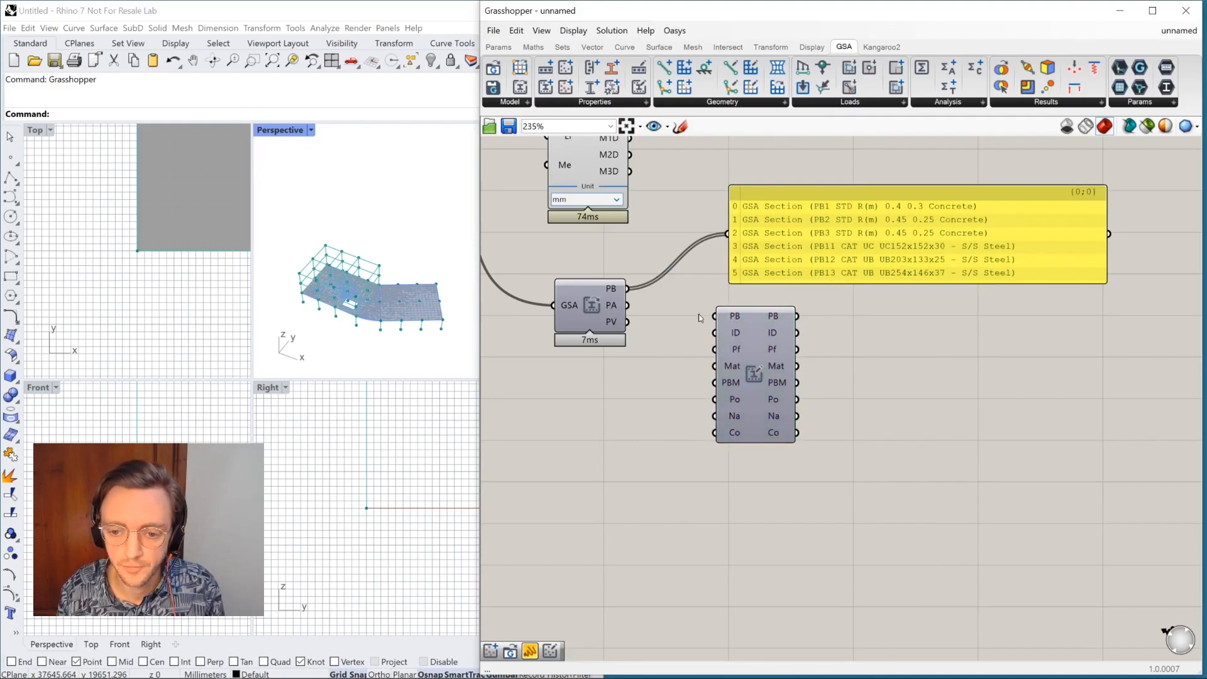
left_click_drag(628, 288, 717, 316)
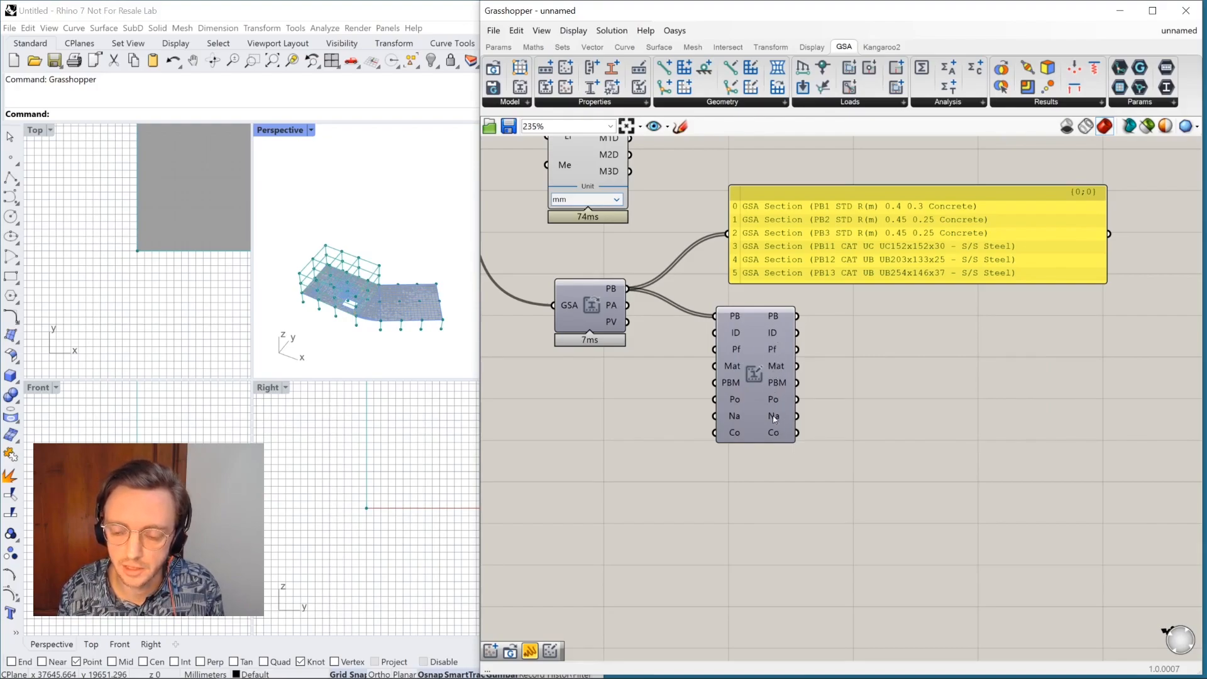
Step: Move the panel beside Edit Section and use it to display the ID output, followed by the Pf profile output
mouse_move(785, 406)
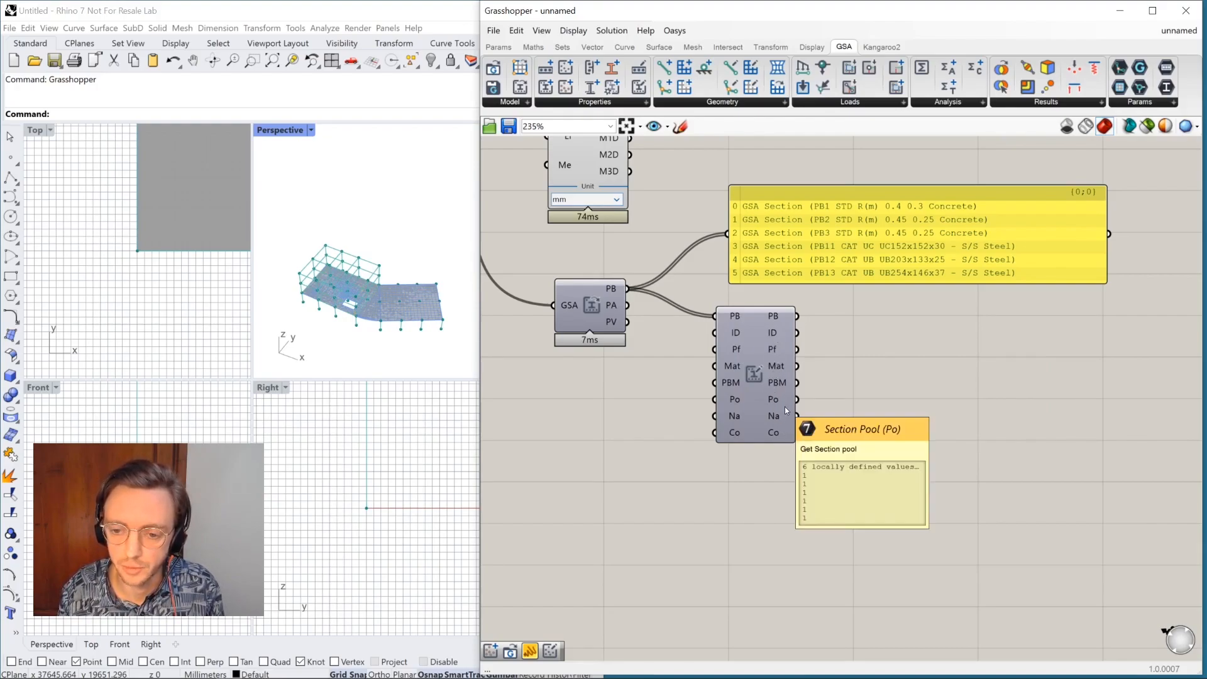
left_click_drag(794, 230, 876, 240)
left_click_drag(796, 333, 809, 244)
left_click_drag(895, 274, 920, 354)
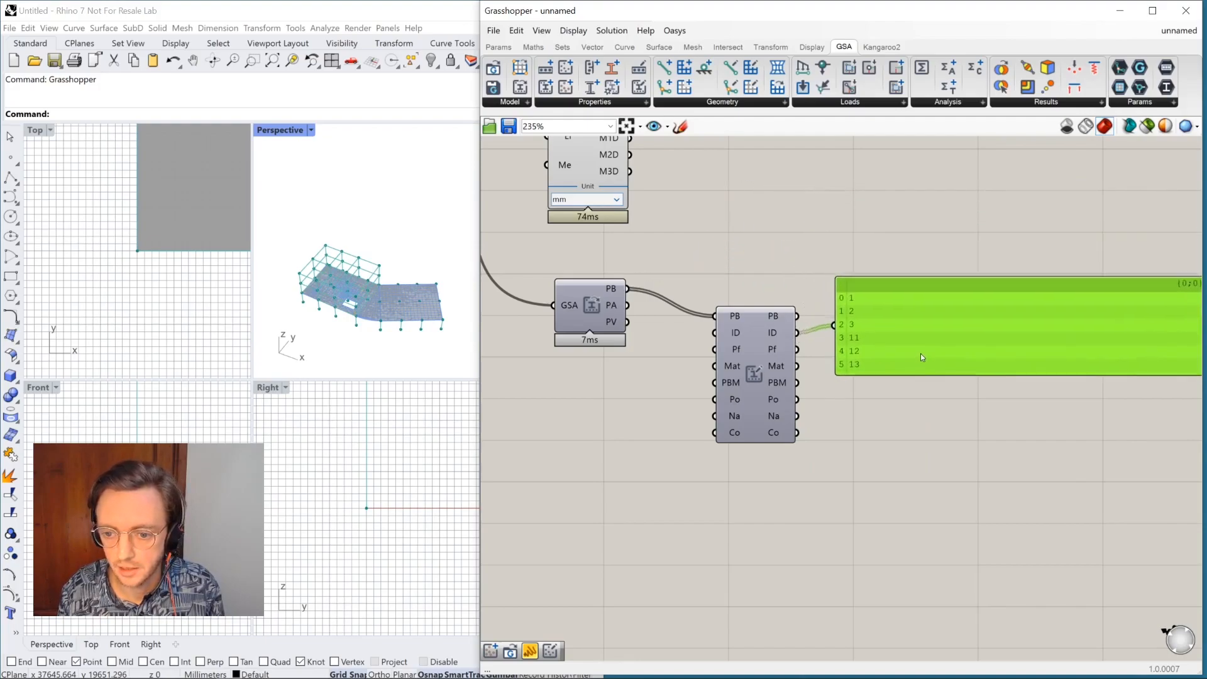
scroll(849, 302, "up", 3)
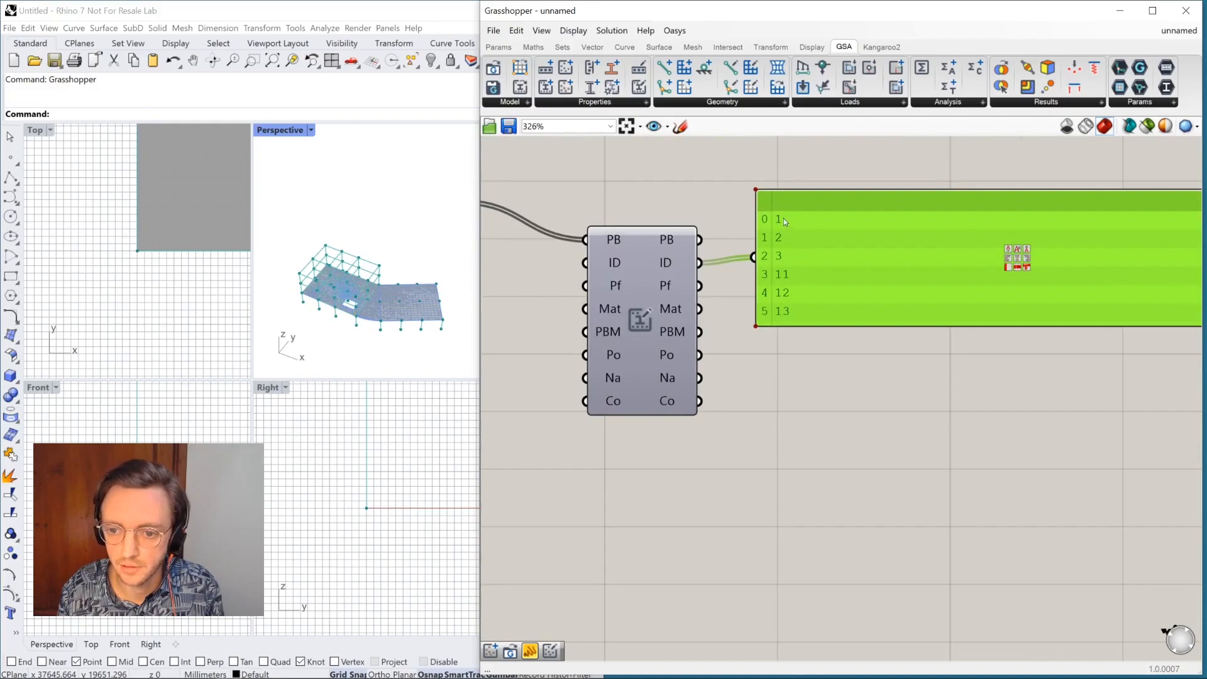
left_click_drag(802, 311, 829, 318)
left_click_drag(700, 286, 781, 263)
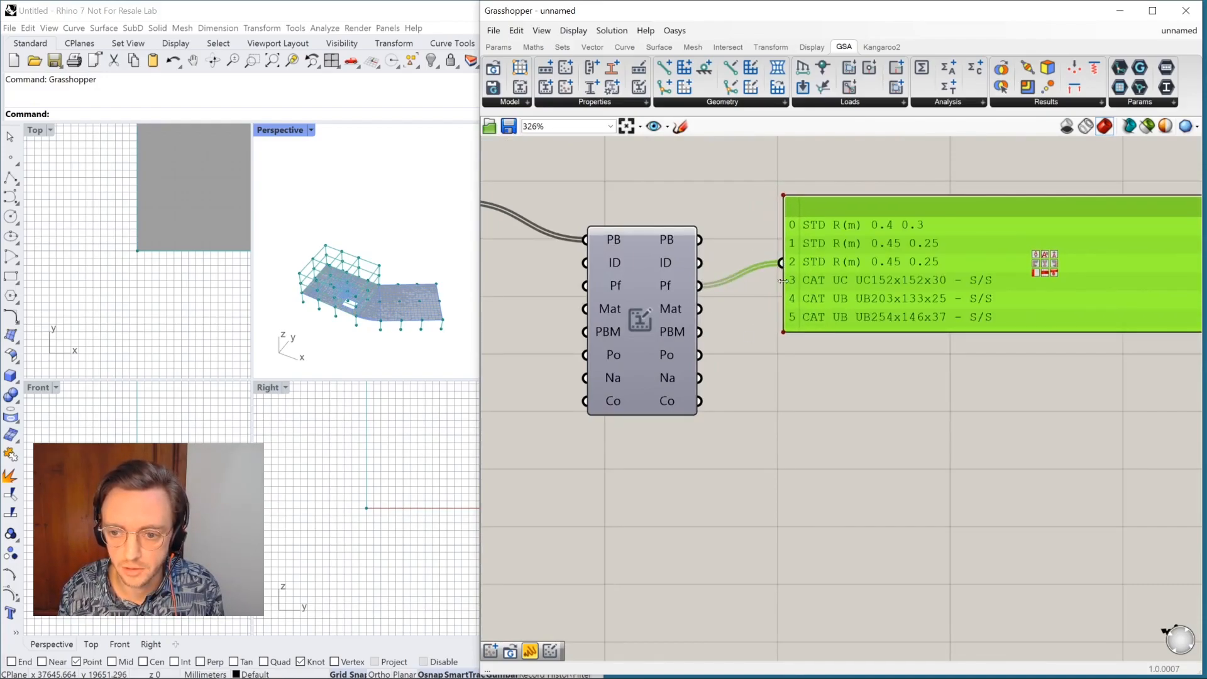
Step: Switch to Oasys GSA to check the section property numbers in the Section Library, and return to Grasshopper
right_click_drag(808, 400, 905, 405)
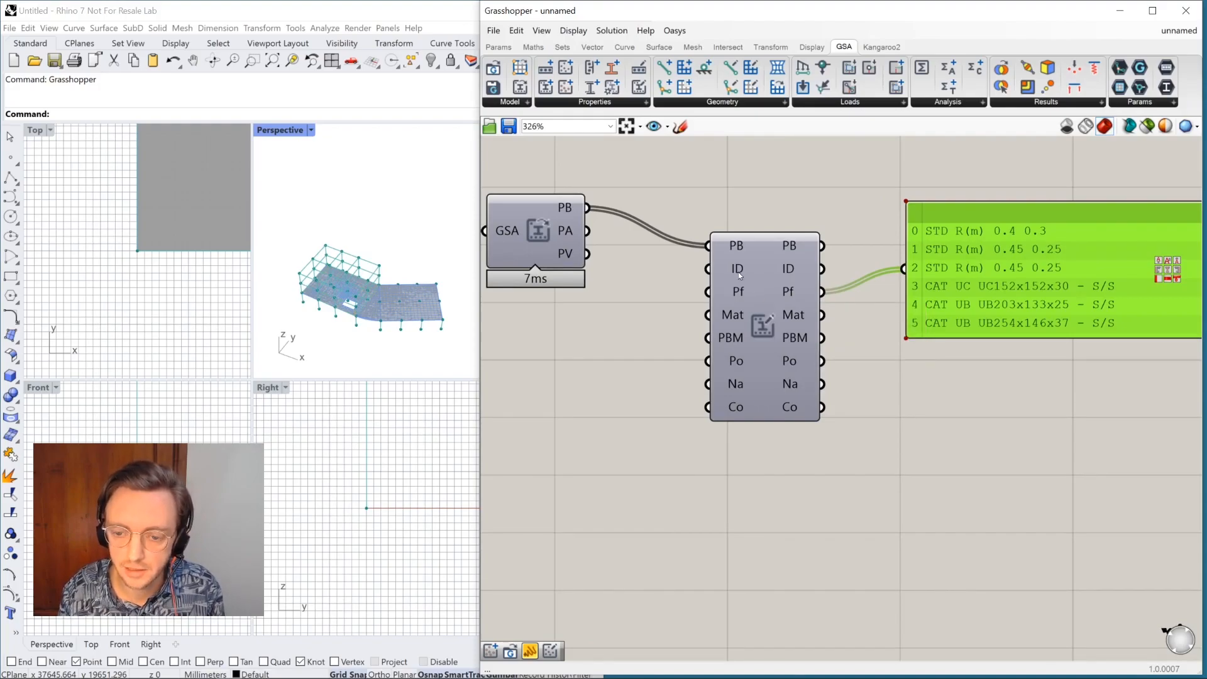
left_click(652, 299)
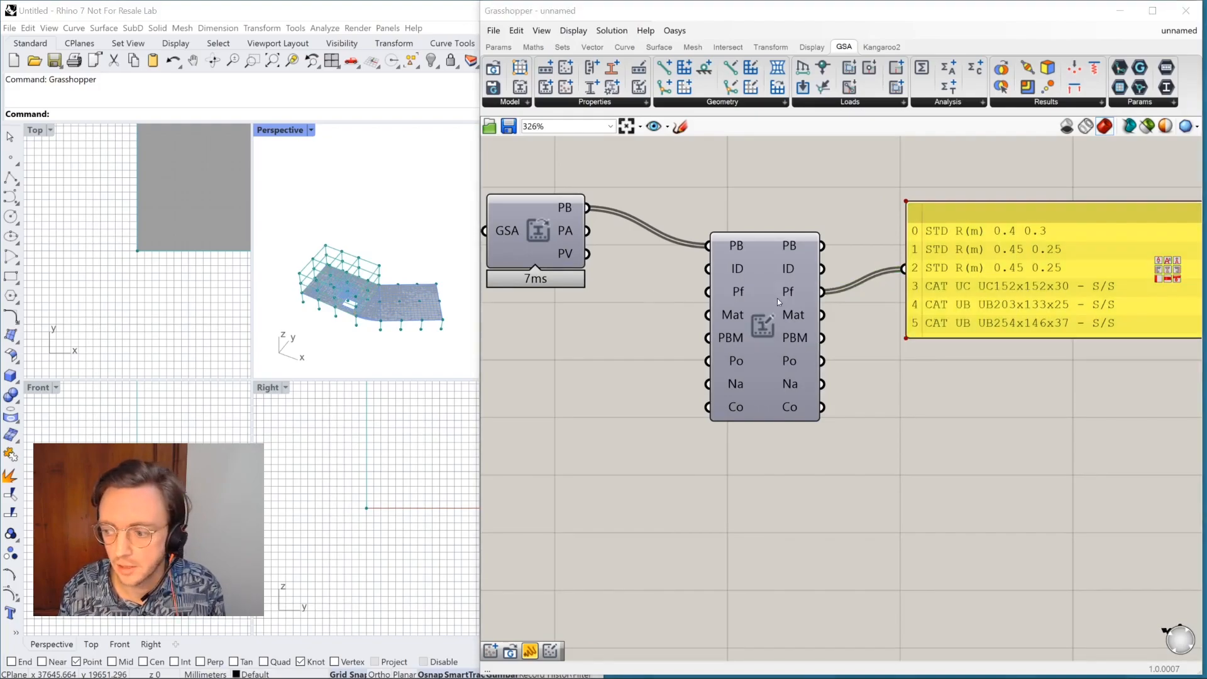
key("alt+Tab")
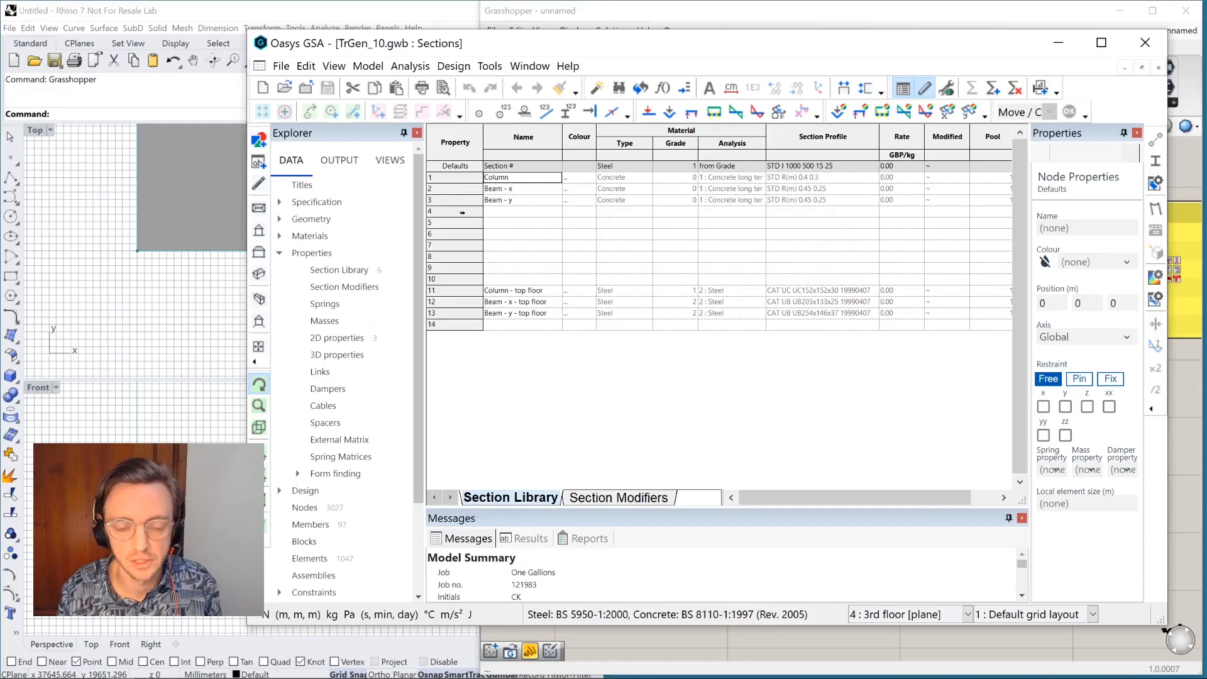
key("alt+Tab")
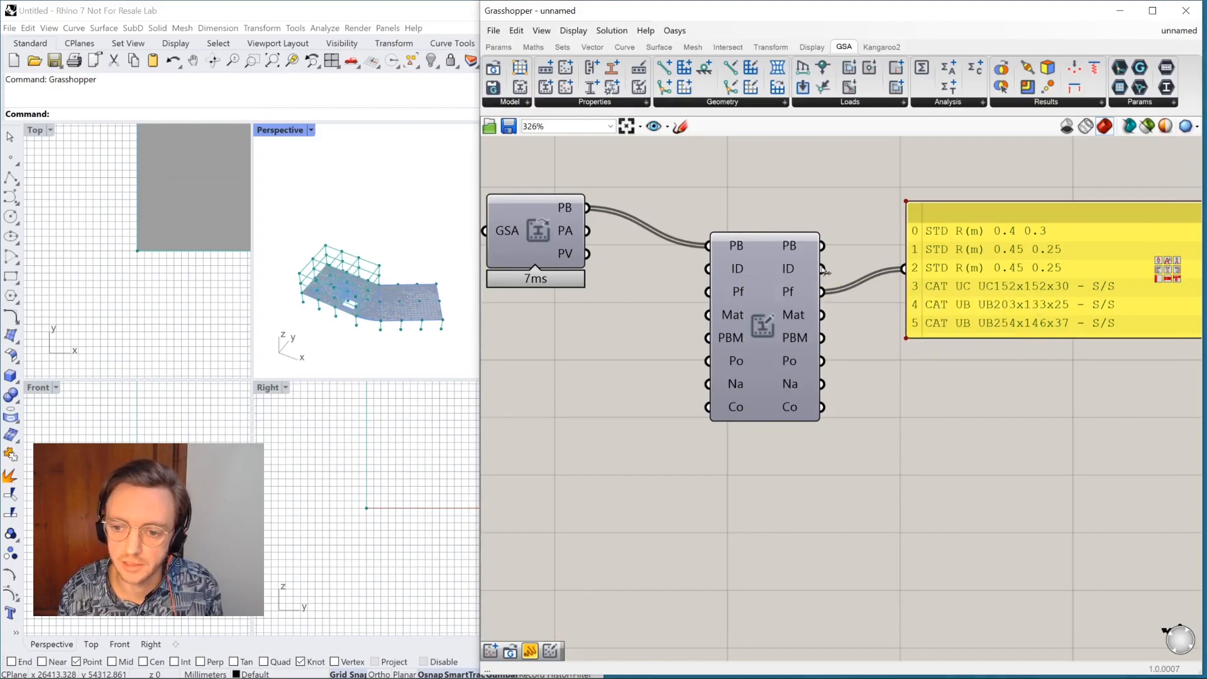
Step: Insert a List Item component between Get Model Properties and Edit Section so that a single PB section feeds Edit Section
left_click_drag(773, 304, 835, 305)
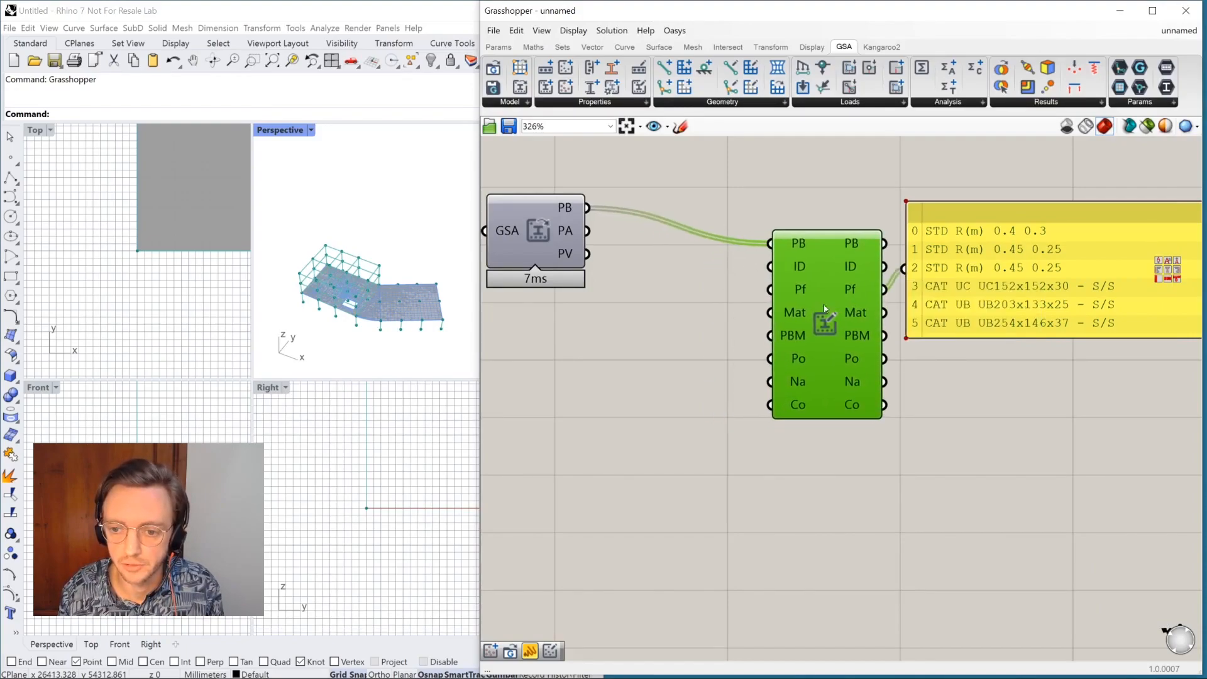
double_click(680, 323)
type("item")
key("Return")
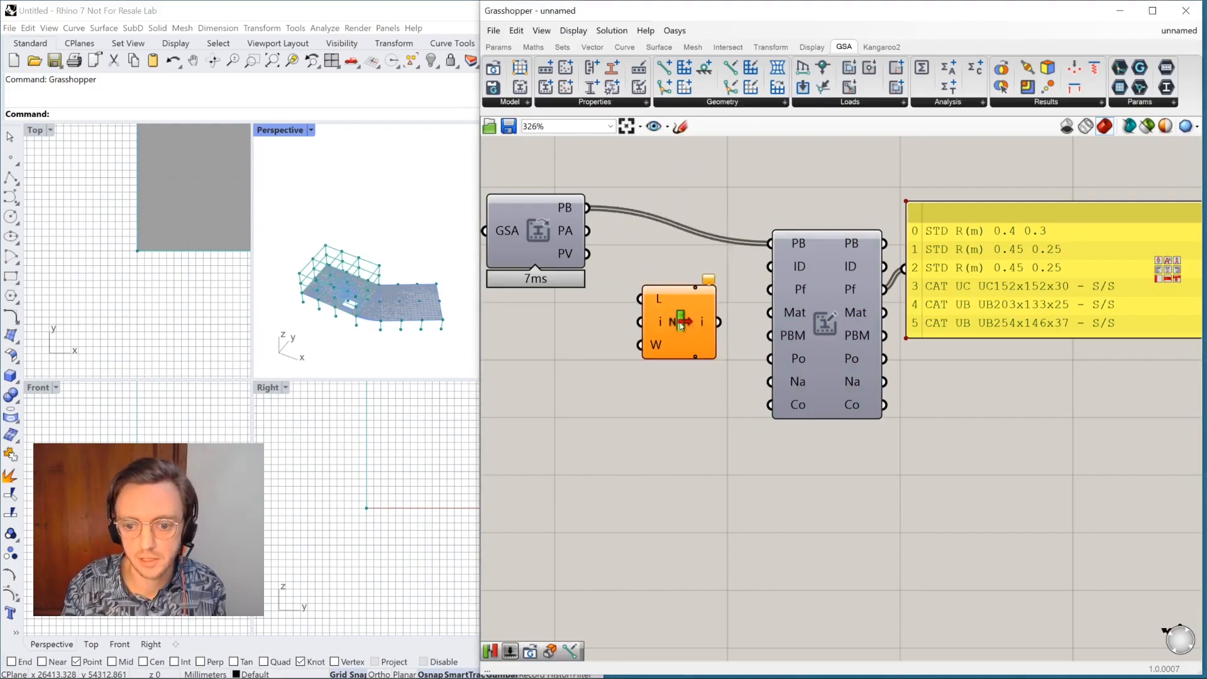
left_click_drag(584, 208, 770, 243)
Step: Connect the Edit Section PB output to the panel and rearrange the panel, Edit Section and List Item
left_click_drag(884, 243, 905, 269)
left_click_drag(952, 281, 958, 268)
right_click_drag(978, 310, 873, 304)
left_click_drag(778, 261, 803, 250)
left_click_drag(588, 281, 595, 242)
Step: Add a panel containing 4, connect it to the Edit Section ID input, and show the PB output in the large panel
double_click(574, 356)
type("///")
key("Return")
left_click_drag(594, 358, 656, 267)
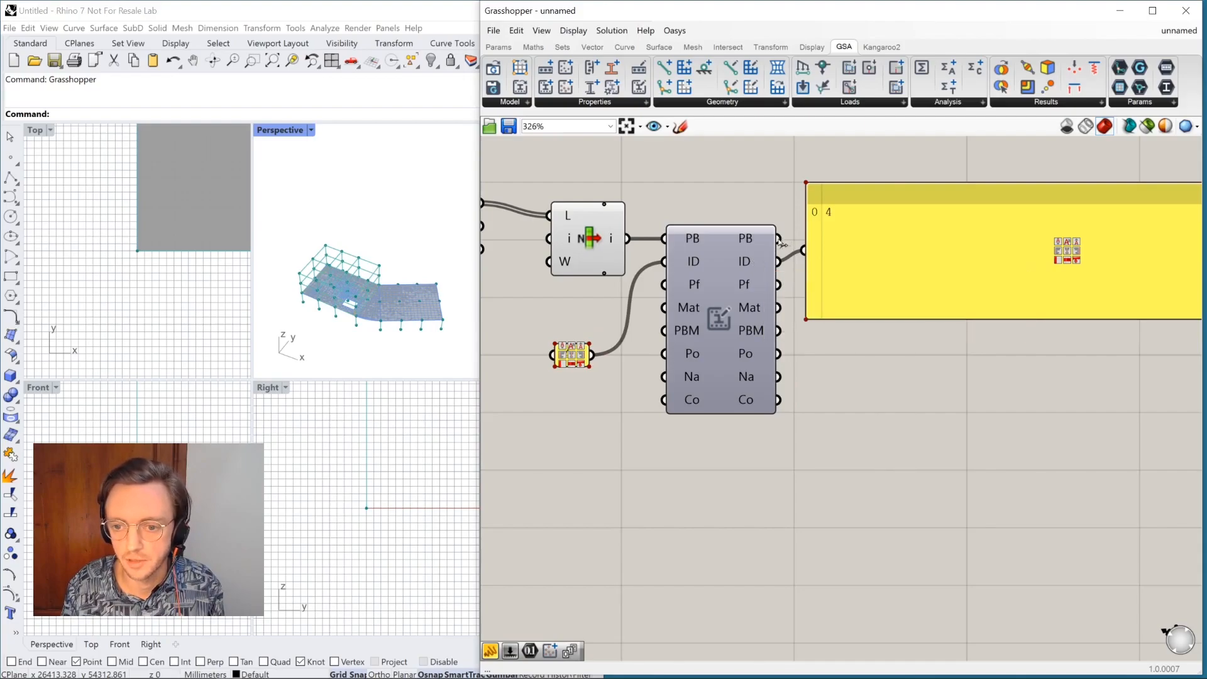
left_click_drag(780, 239, 851, 274)
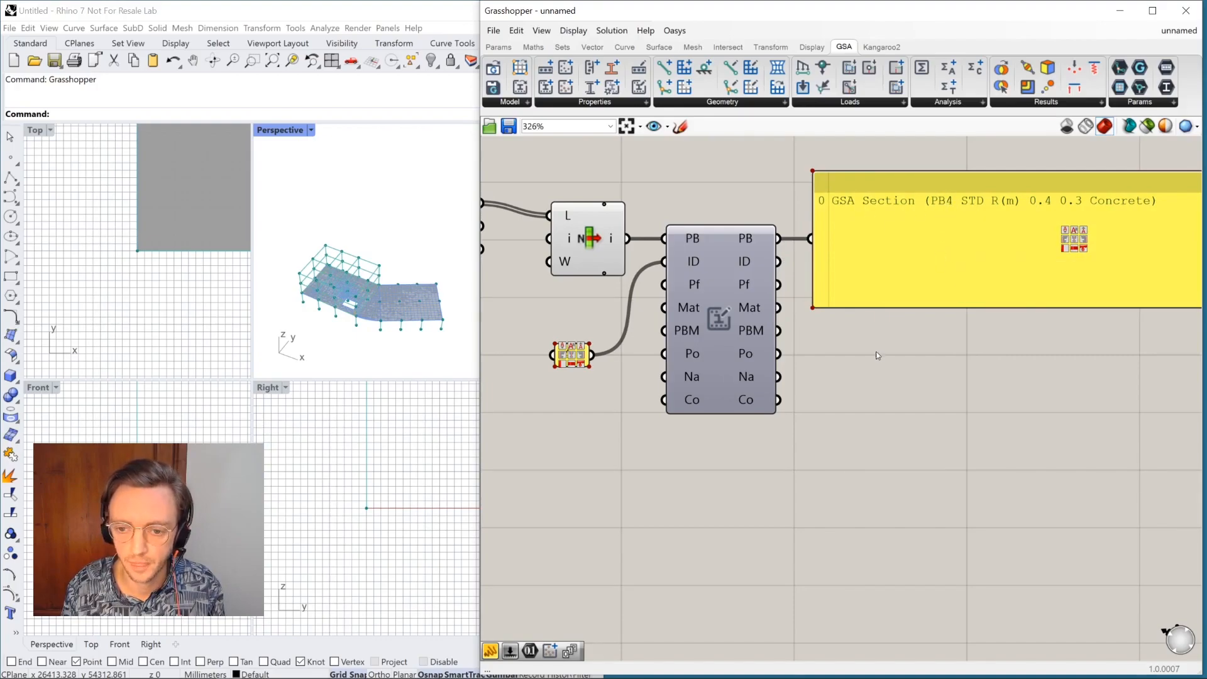
Step: Switch to Oasys GSA to compare the Section Library with the edited section, and minimise it to return to Grasshopper
scroll(875, 349, "down", 2)
scroll(877, 352, "down", 1)
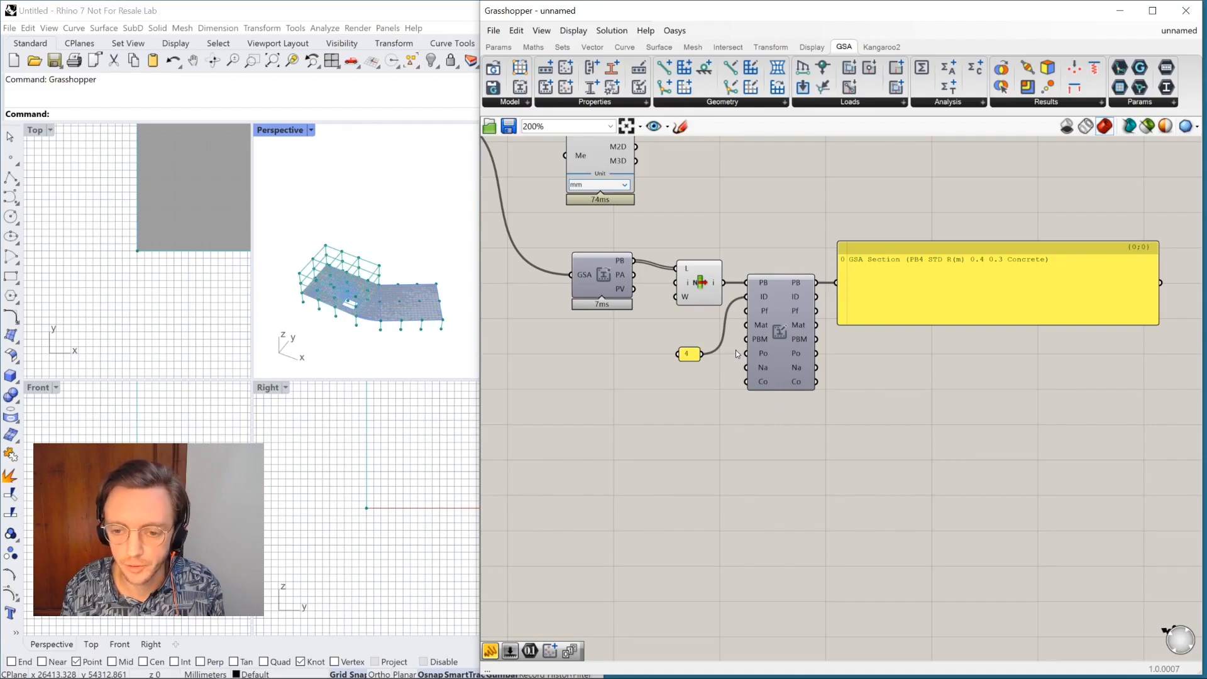
key("alt+Tab")
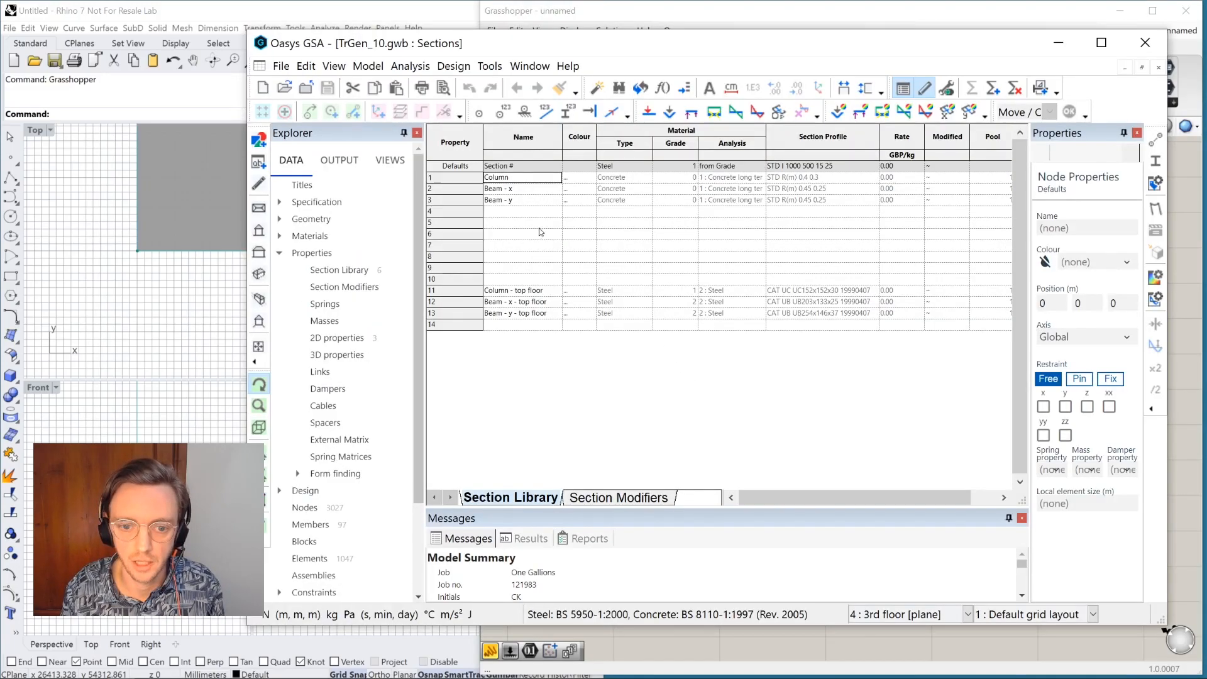
left_click(1060, 44)
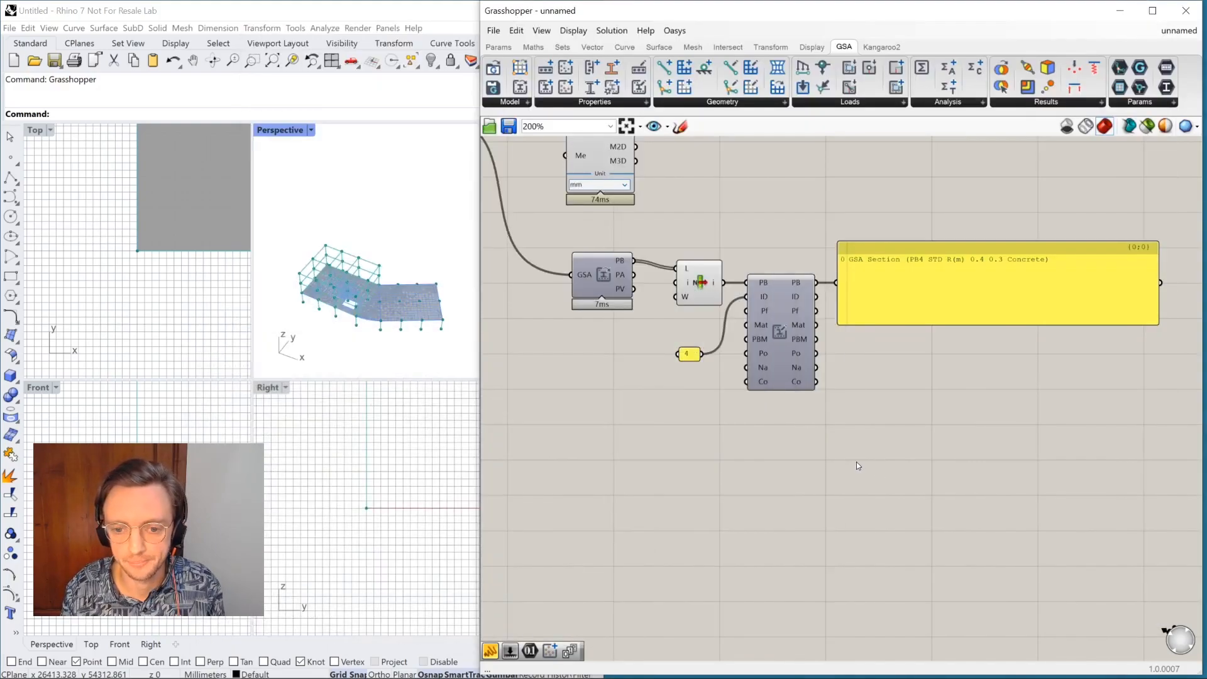
Step: Open the full list of GSA parameter components
right_click_drag(857, 463, 896, 504)
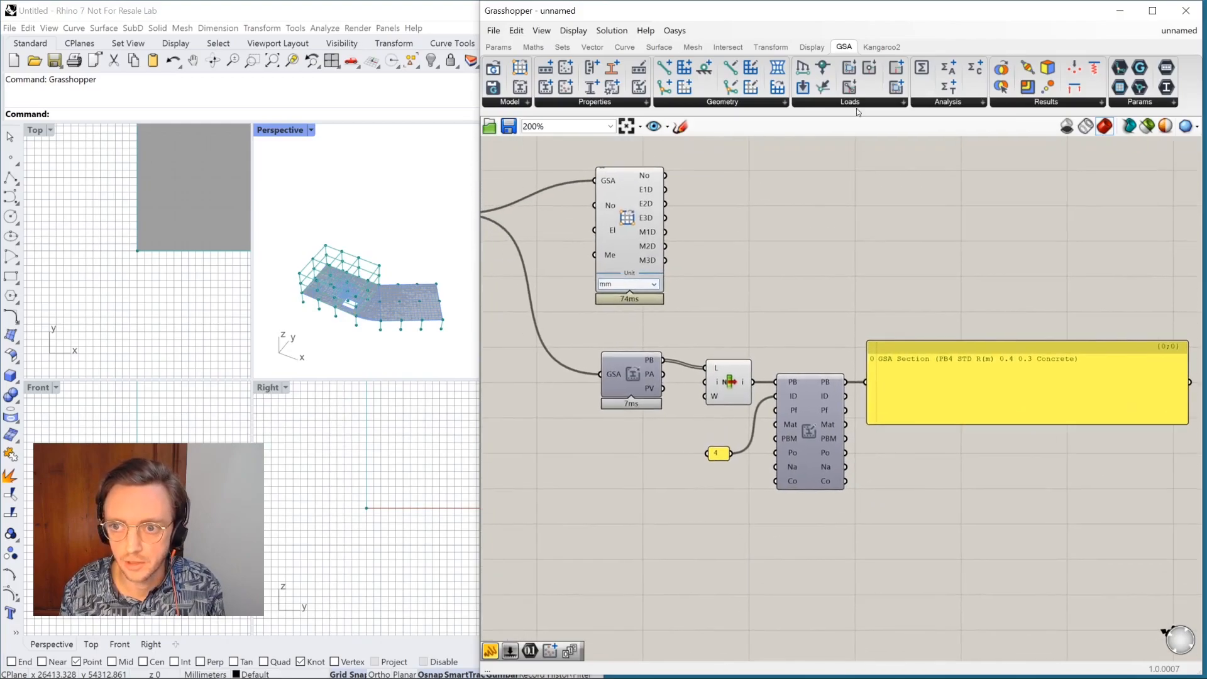
mouse_move(848, 52)
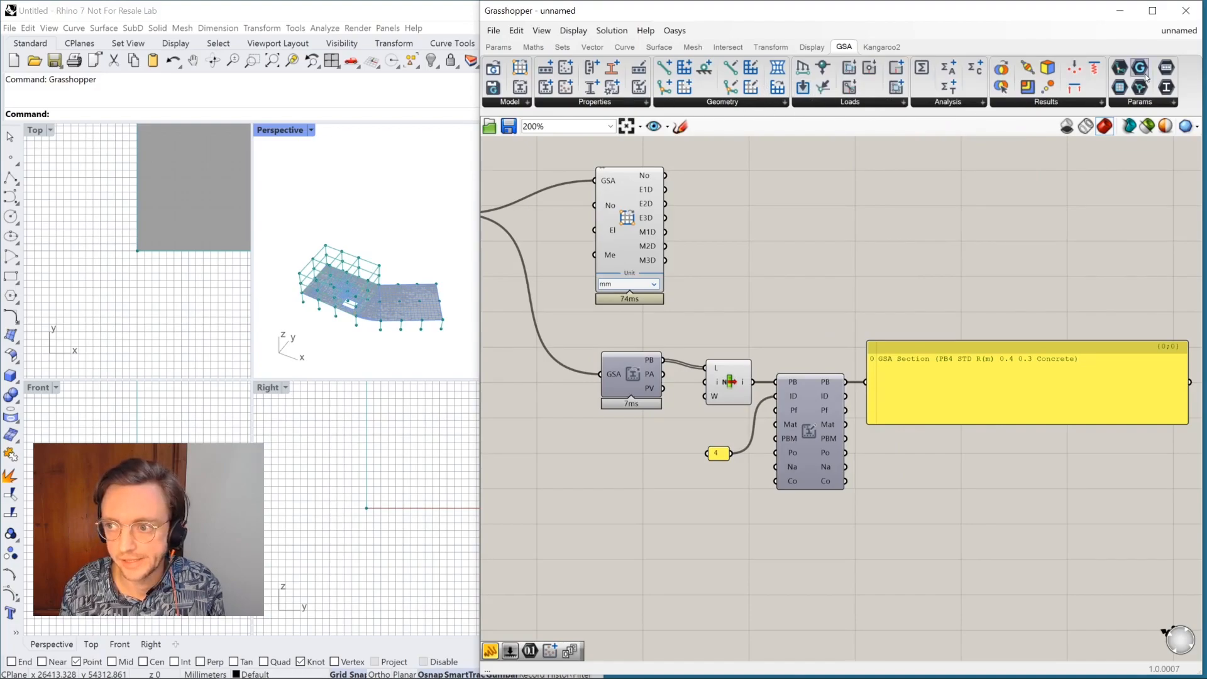
left_click(1141, 103)
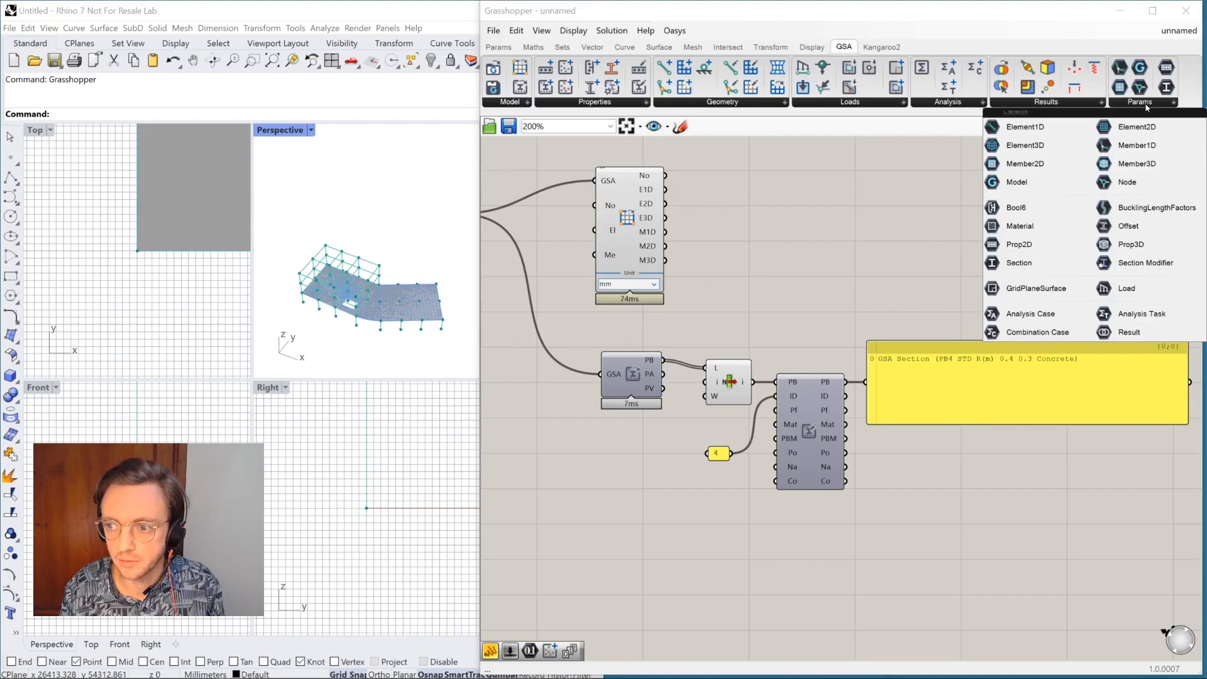